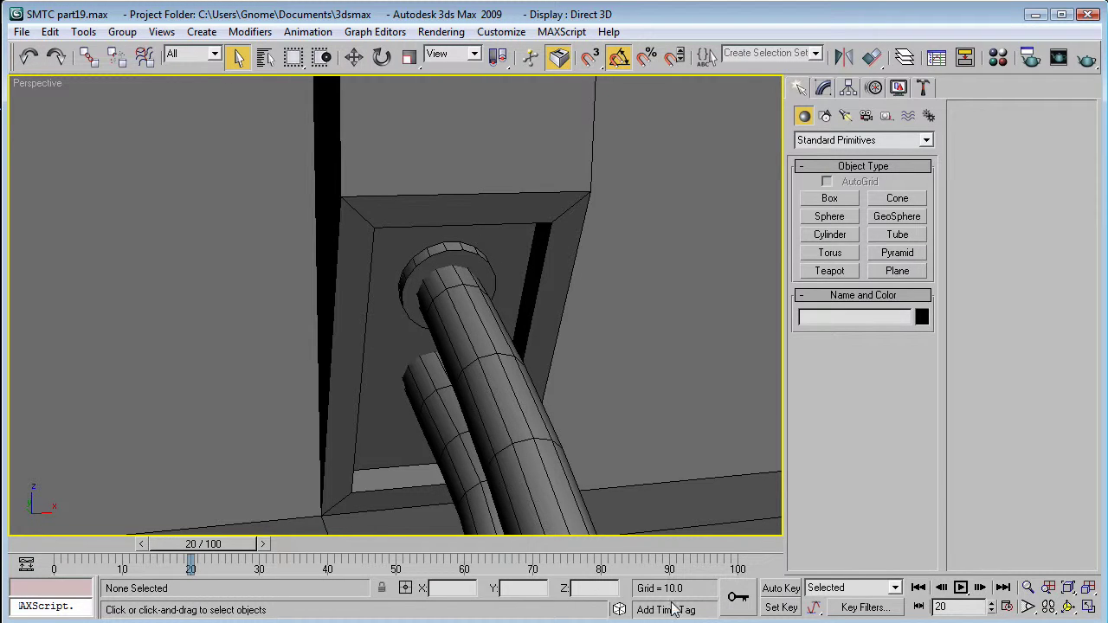
Convert the thin cylinder around the upper pipe's end to an editable poly.
{"action": "left_click", "coordinate": [443, 260]}
{"action": "scroll", "coordinate": [443, 260], "scroll_direction": "up", "scroll_amount": 5}
{"action": "key", "text": "s"}
{"action": "scroll", "coordinate": [485, 325], "scroll_direction": "down", "scroll_amount": 8}
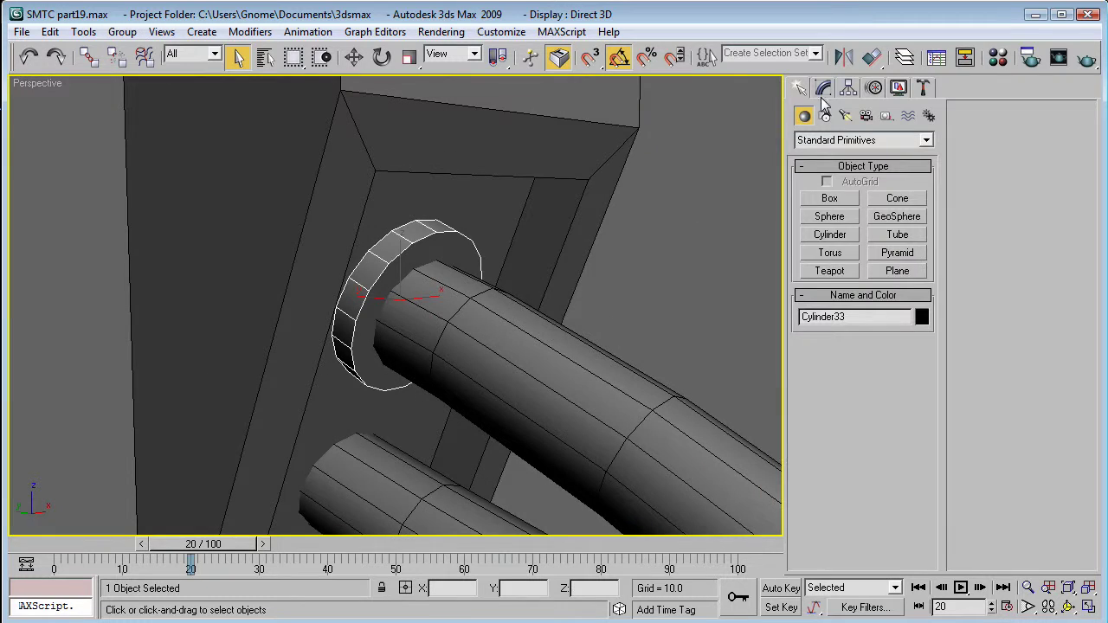
{"action": "left_click", "coordinate": [822, 90]}
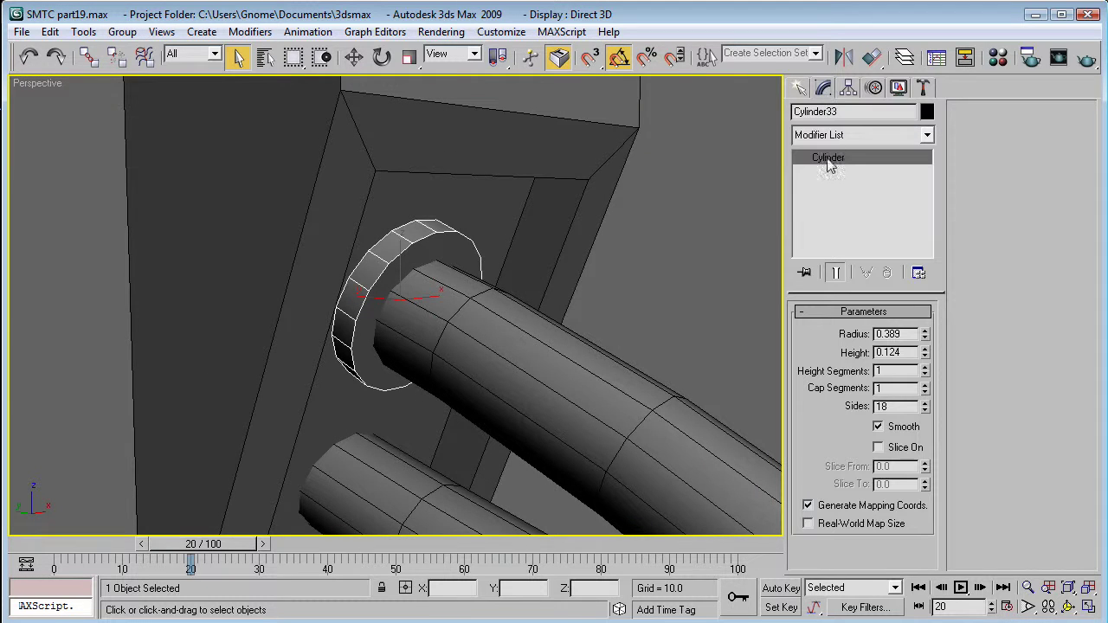
{"action": "left_click", "coordinate": [823, 185]}
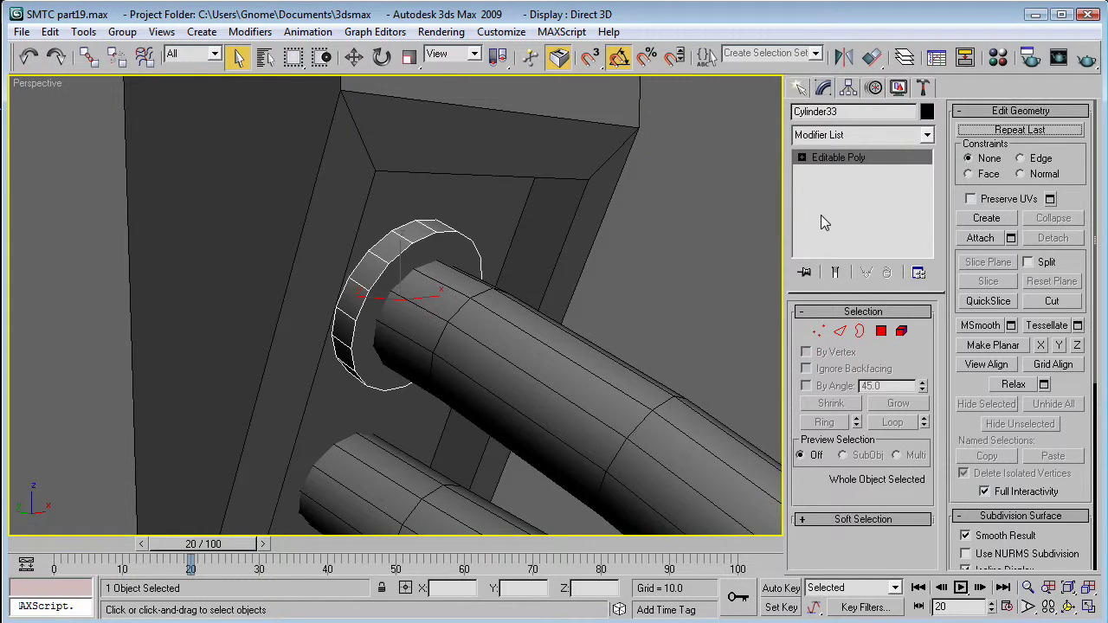
Inset the cylinder's front cap polygon by 0.053 as a group.
{"action": "left_click", "coordinate": [881, 331]}
{"action": "left_click", "coordinate": [465, 262]}
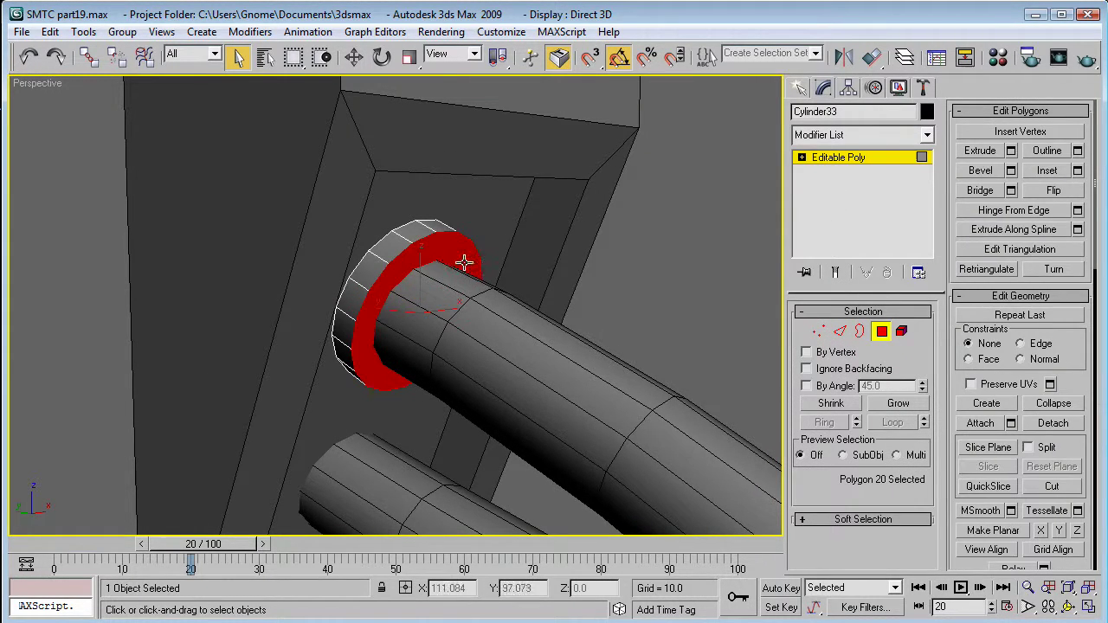
{"action": "left_click", "coordinate": [1053, 173]}
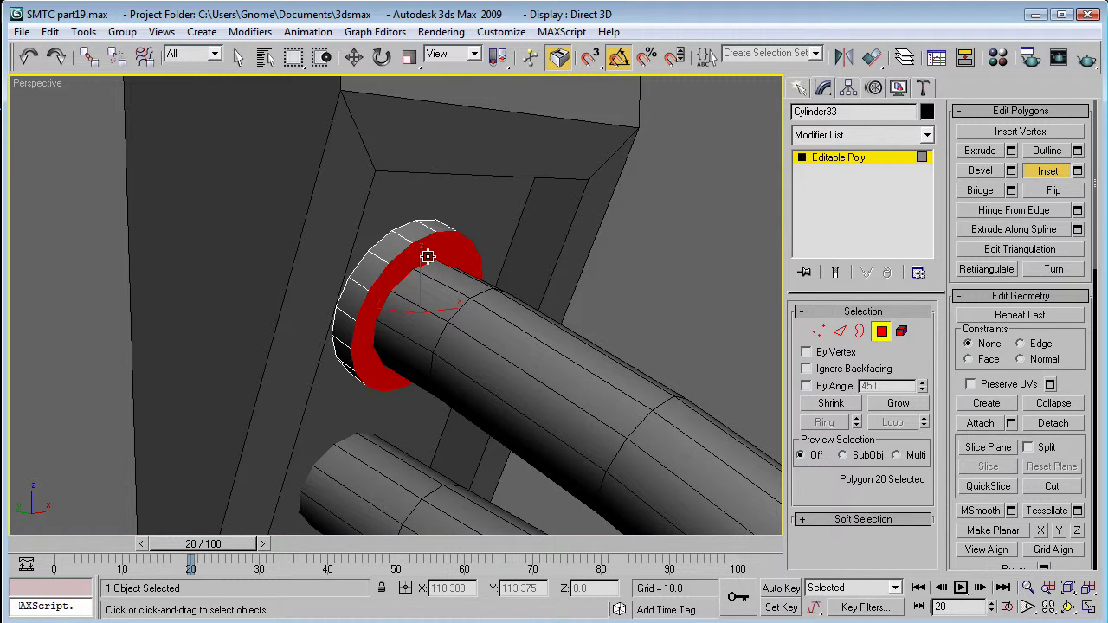
{"action": "left_click_drag", "start_coordinate": [427, 257], "coordinate": [464, 240]}
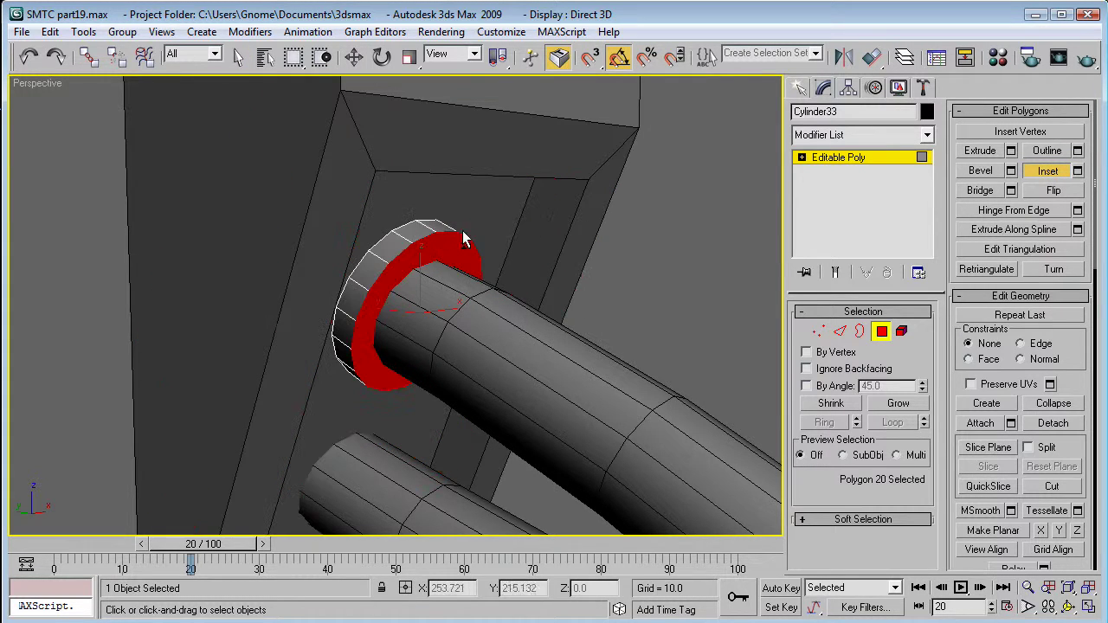
{"action": "left_click", "coordinate": [1077, 170]}
{"action": "left_click_drag", "start_coordinate": [629, 314], "coordinate": [624, 387]}
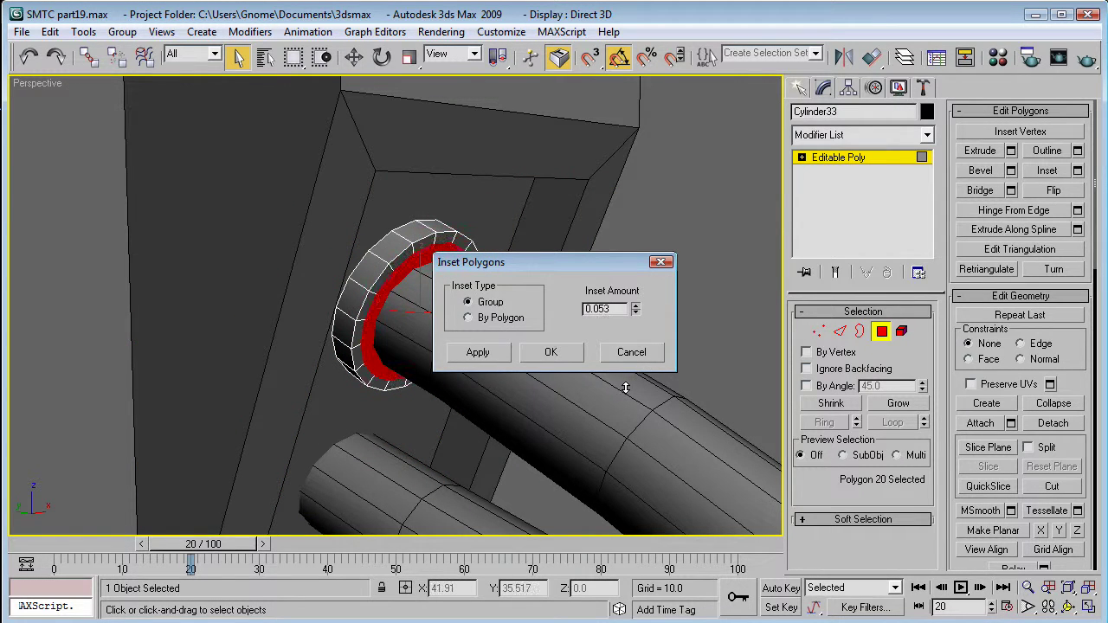
{"action": "left_click", "coordinate": [546, 353]}
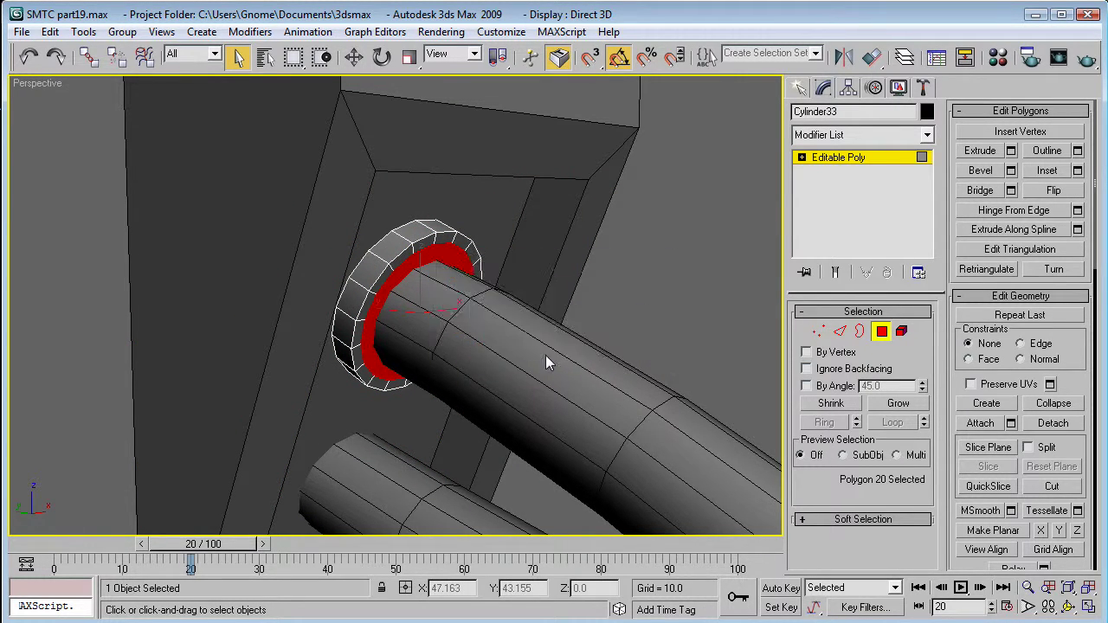
Bevel the inset cap inward with height -0.065 and outline amount -0.14, and finish polygon editing.
{"action": "left_click", "coordinate": [1011, 170]}
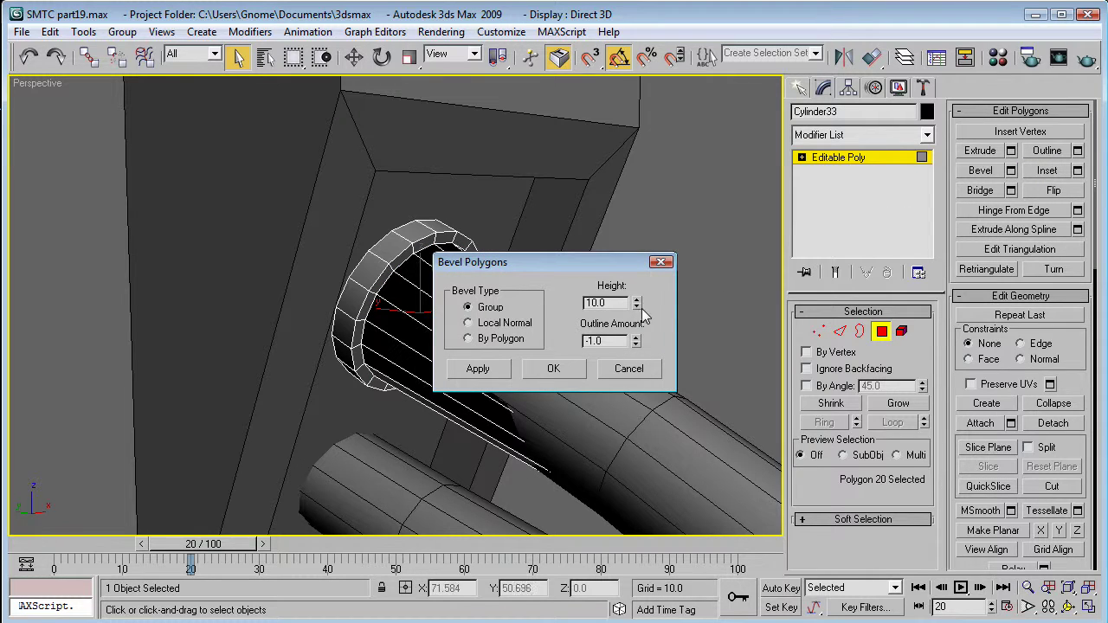
{"action": "left_click_drag", "start_coordinate": [636, 303], "coordinate": [635, 390]}
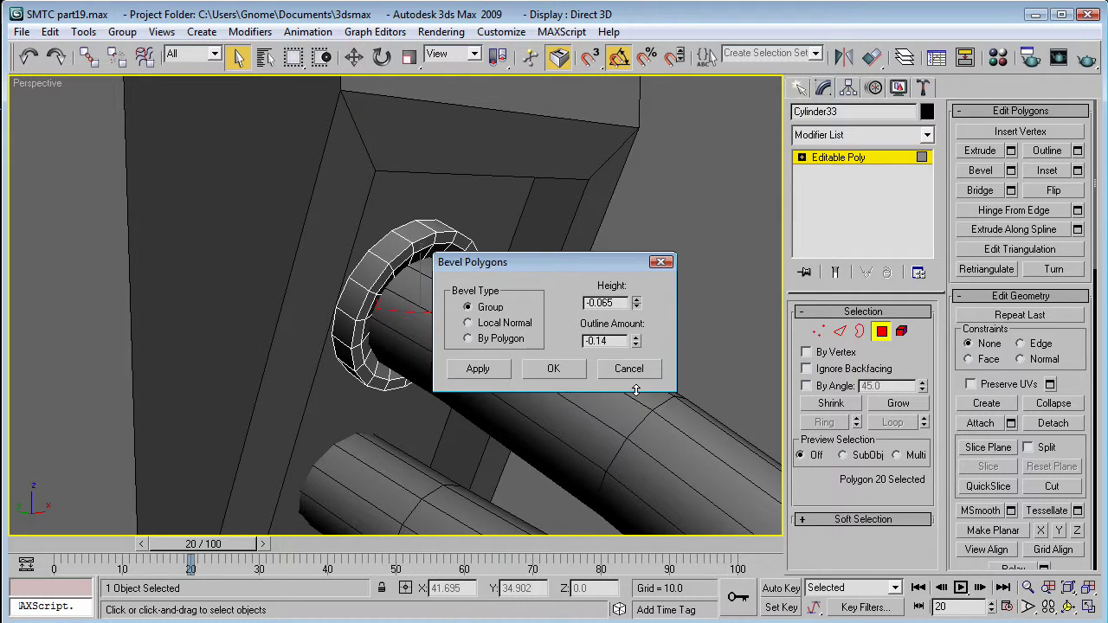
{"action": "left_click", "coordinate": [563, 370]}
{"action": "middle_click_drag", "start_coordinate": [563, 370], "coordinate": [761, 148], "text": "alt"}
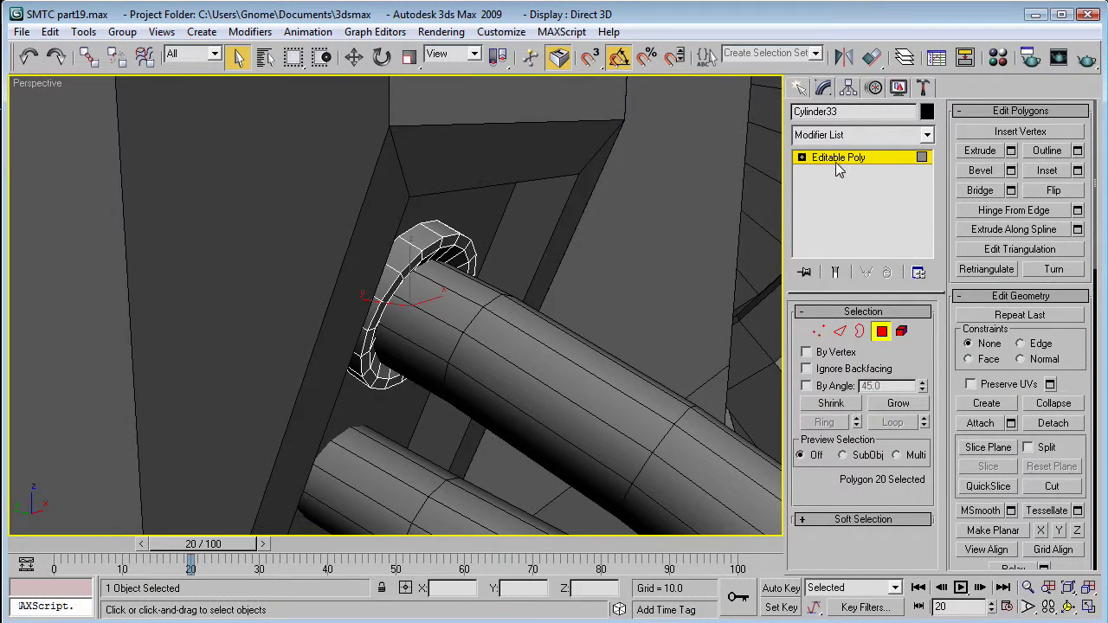
{"action": "left_click", "coordinate": [835, 157]}
{"action": "middle_click_drag", "start_coordinate": [407, 376], "coordinate": [430, 256], "text": "alt"}
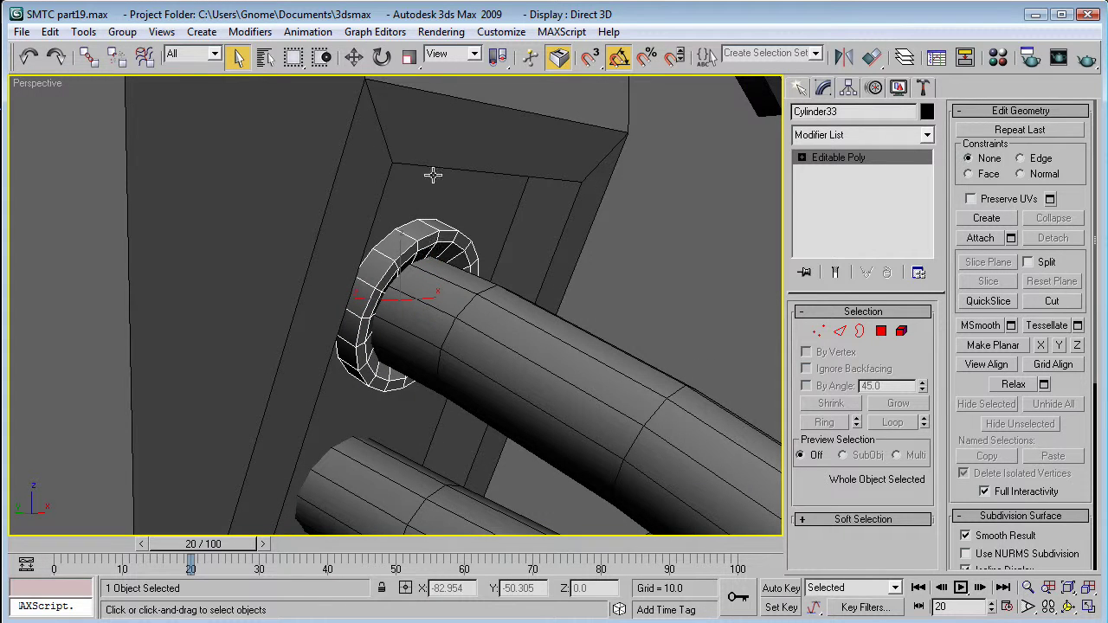
Copy the collar along its local Y axis onto the upper end of the shorter pipe, using local coordinates.
{"action": "key", "text": "w"}
{"action": "left_click", "coordinate": [457, 54]}
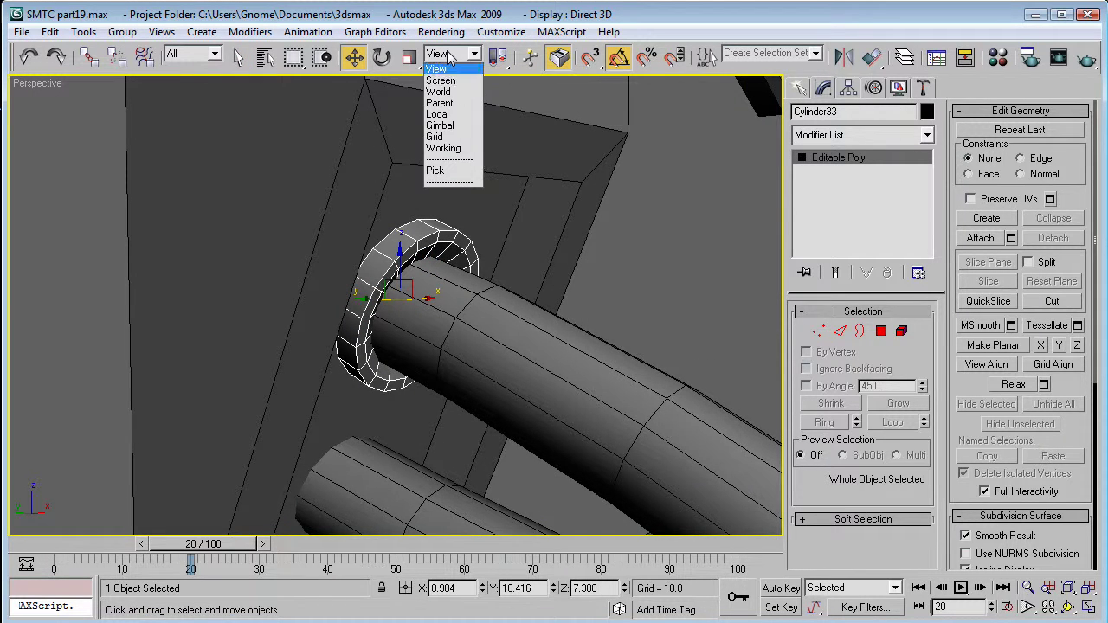
{"action": "left_click", "coordinate": [448, 117]}
{"action": "middle_click_drag", "start_coordinate": [448, 122], "coordinate": [467, 170], "text": "alt"}
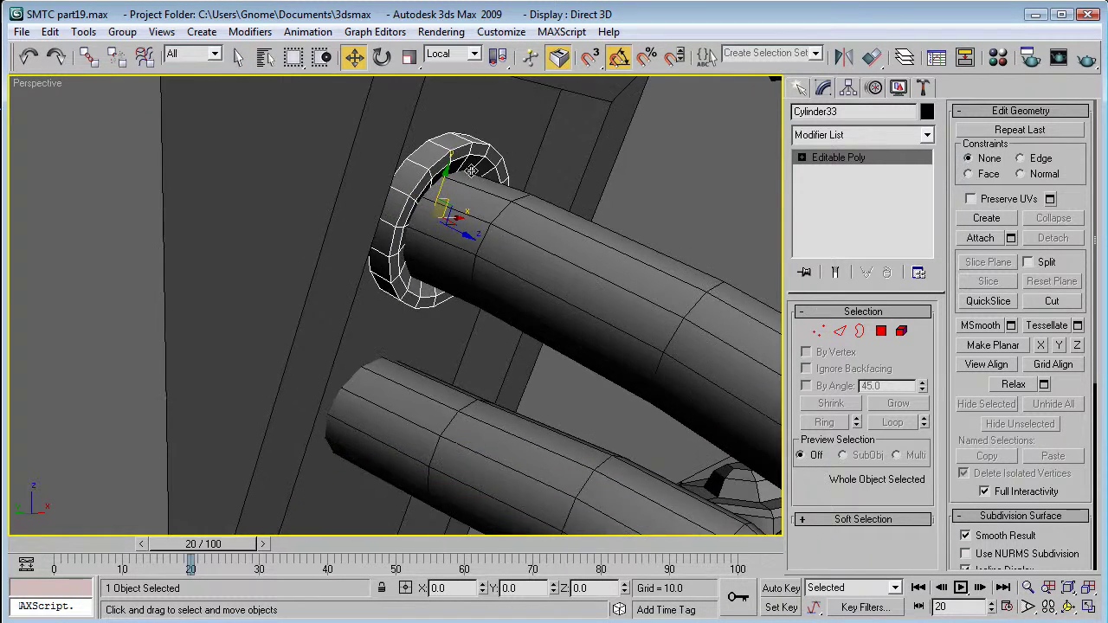
{"action": "left_click_drag", "start_coordinate": [444, 177], "coordinate": [389, 378], "text": "shift"}
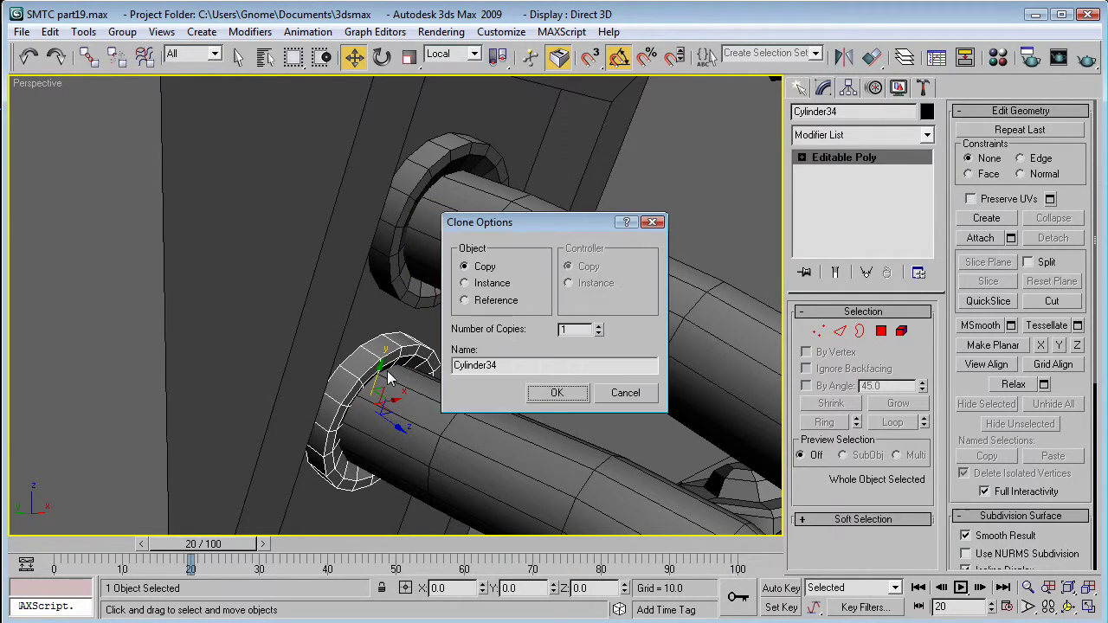
{"action": "left_click", "coordinate": [581, 398]}
Make another copy of the collar and place it near the lower end of the shorter pipe.
{"action": "mouse_move", "coordinate": [571, 408]}
{"action": "middle_mouse_down", "text": "alt"}
{"action": "mouse_move", "coordinate": [576, 329]}
{"action": "mouse_move", "coordinate": [481, 264]}
{"action": "mouse_move", "coordinate": [539, 207]}
{"action": "mouse_move", "coordinate": [635, 306]}
{"action": "mouse_move", "coordinate": [626, 319]}
{"action": "mouse_move", "coordinate": [422, 315]}
{"action": "mouse_move", "coordinate": [419, 300]}
{"action": "mouse_move", "coordinate": [526, 347]}
{"action": "mouse_move", "coordinate": [516, 337]}
{"action": "middle_mouse_up", "text": "alt"}
{"action": "scroll", "coordinate": [591, 274], "scroll_direction": "down", "scroll_amount": 8}
{"action": "middle_click_drag", "start_coordinate": [591, 274], "coordinate": [587, 346], "text": "alt"}
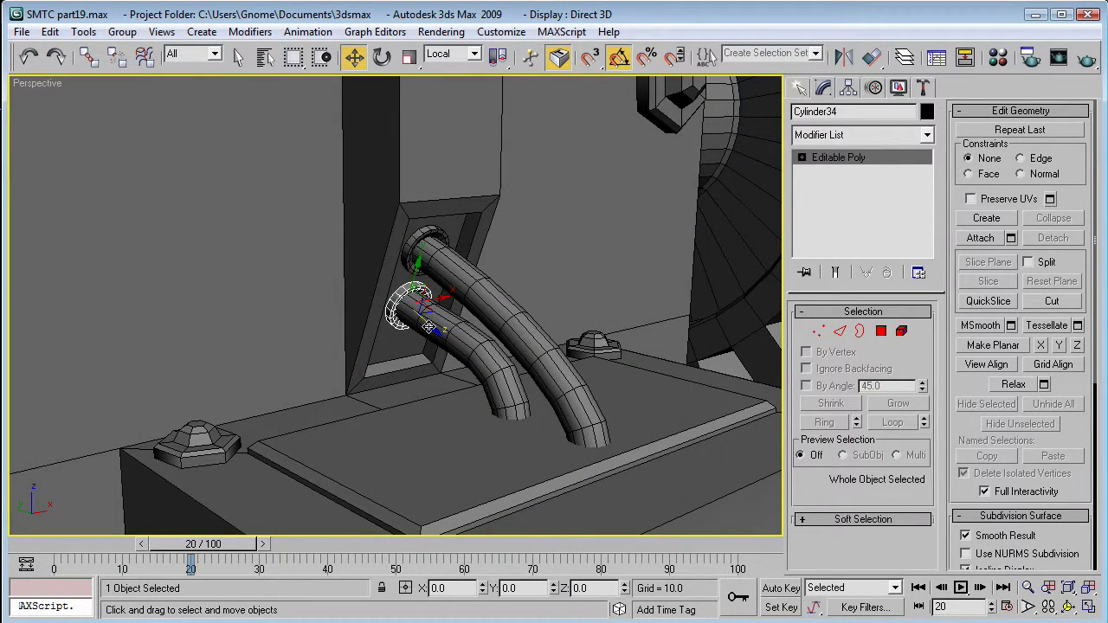
{"action": "left_click_drag", "start_coordinate": [429, 327], "coordinate": [500, 403], "text": "shift"}
{"action": "key", "text": "Return"}
Rotate the new collar in the front view by 65° and a further 2° about the X axis without angle snap.
{"action": "middle_click_drag", "start_coordinate": [495, 413], "coordinate": [574, 401], "text": "alt"}
{"action": "key", "text": "t"}
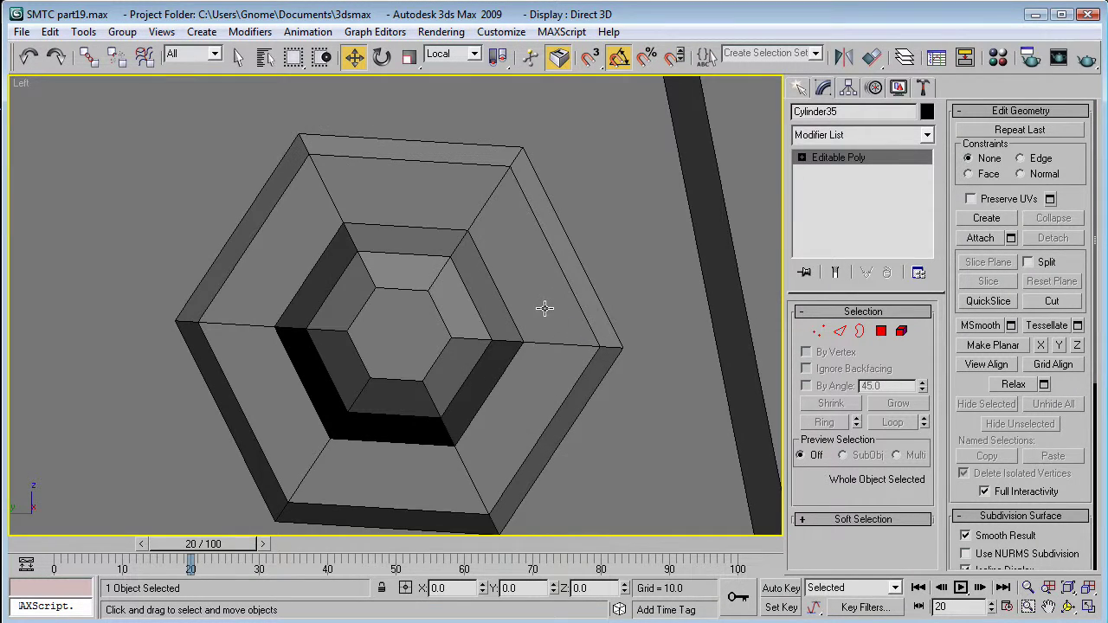
{"action": "key", "text": "l"}
{"action": "scroll", "coordinate": [530, 314], "scroll_direction": "down", "scroll_amount": 8}
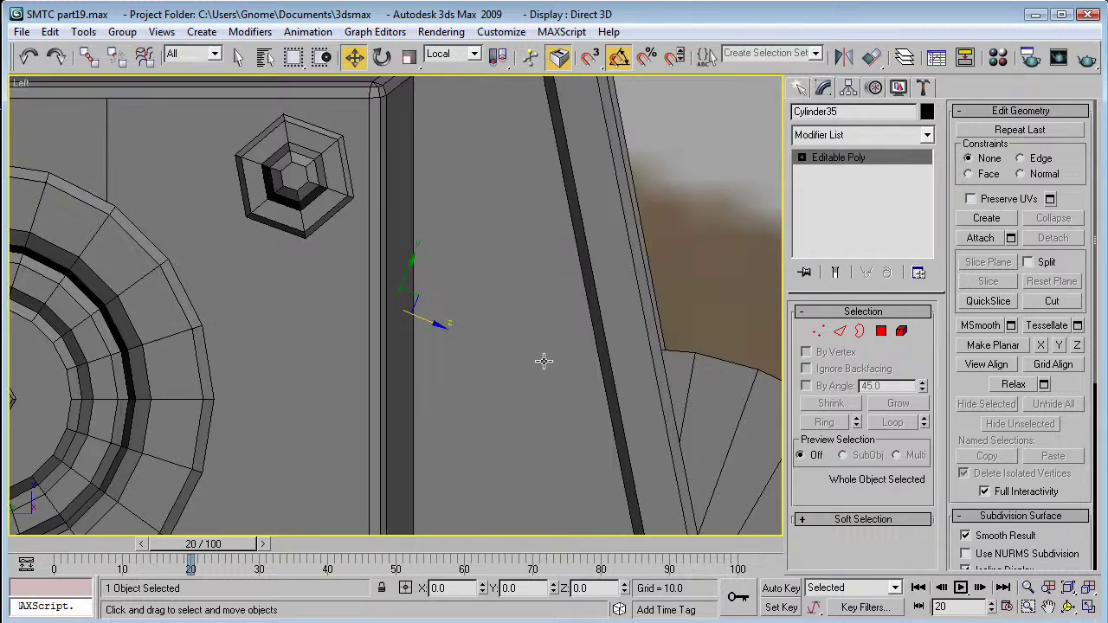
{"action": "key", "text": "f"}
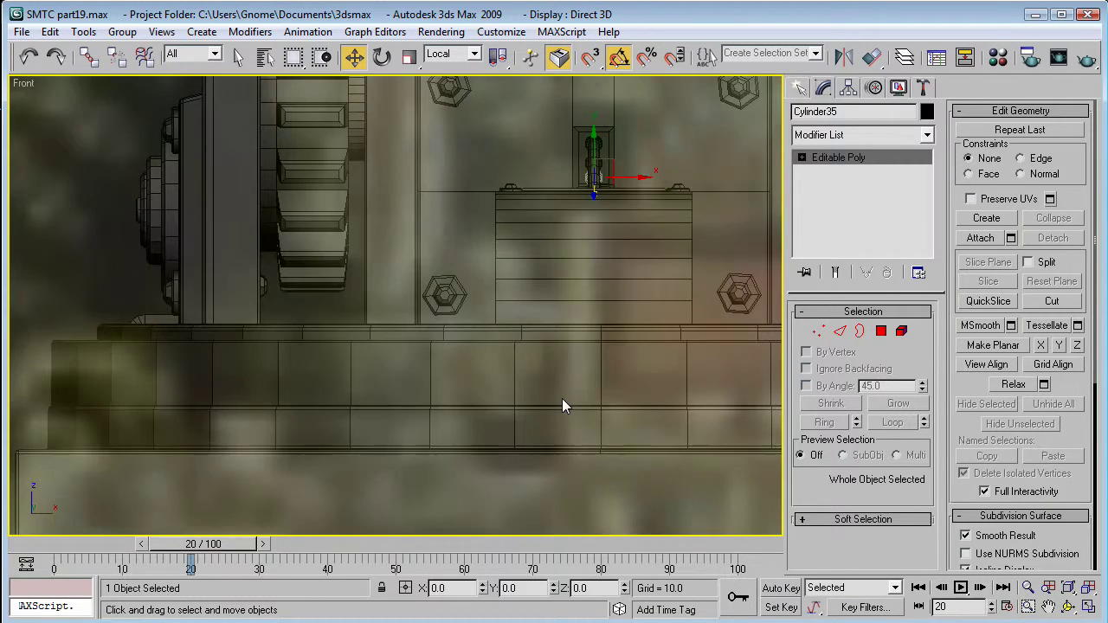
{"action": "scroll", "coordinate": [585, 165], "scroll_direction": "up", "scroll_amount": 8}
{"action": "middle_click_drag", "start_coordinate": [585, 164], "coordinate": [255, 116]}
{"action": "scroll", "coordinate": [294, 181], "scroll_direction": "up", "scroll_amount": 5}
{"action": "key", "text": "e"}
{"action": "left_click_drag", "start_coordinate": [334, 251], "coordinate": [300, 309]}
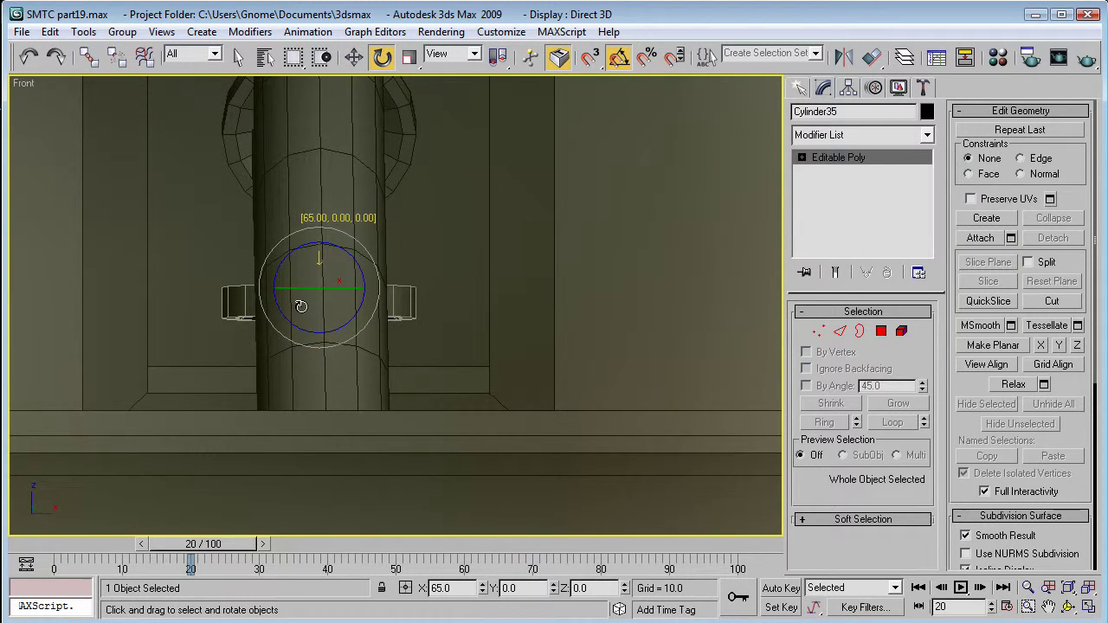
{"action": "key", "text": "a"}
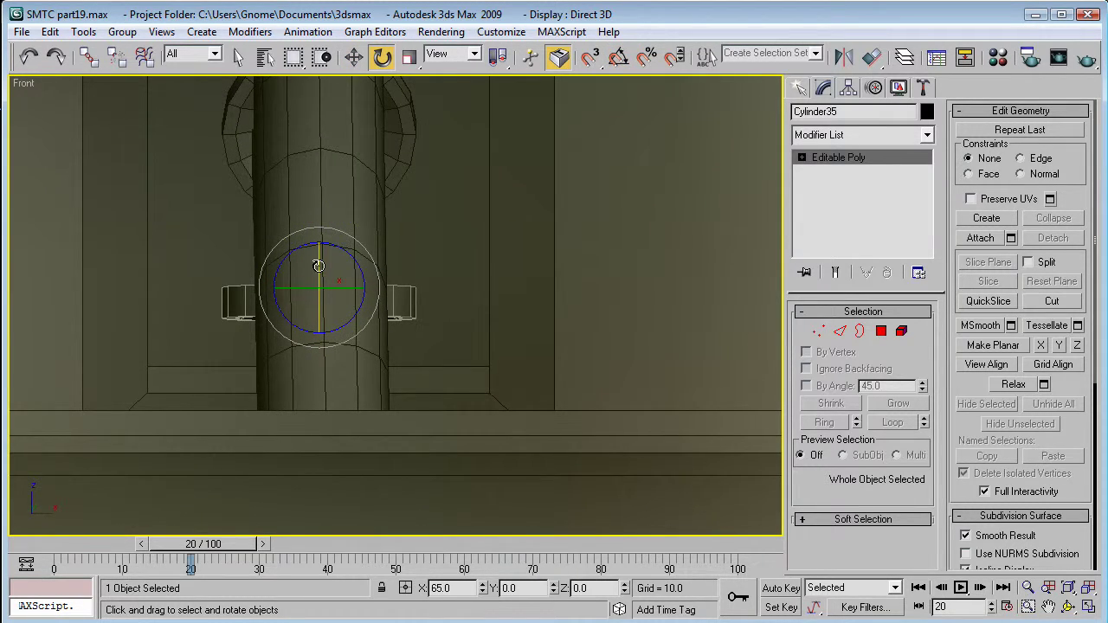
{"action": "left_click_drag", "start_coordinate": [319, 266], "coordinate": [319, 271]}
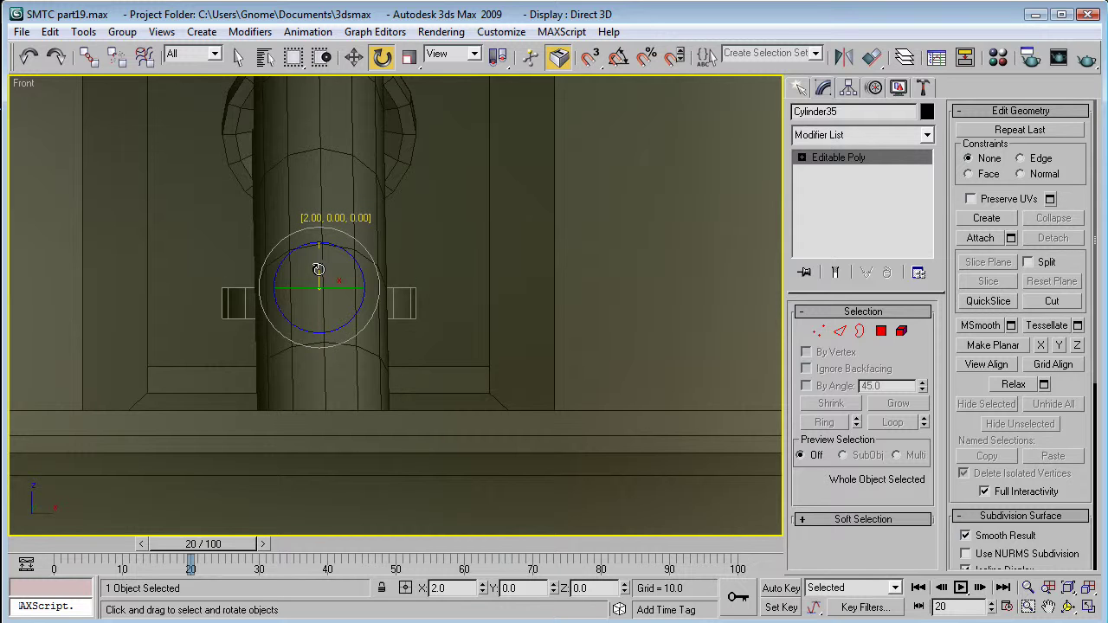
Align the flat collar with the shorter pipe's base on the cover plate in the perspective view.
{"action": "key", "text": "p"}
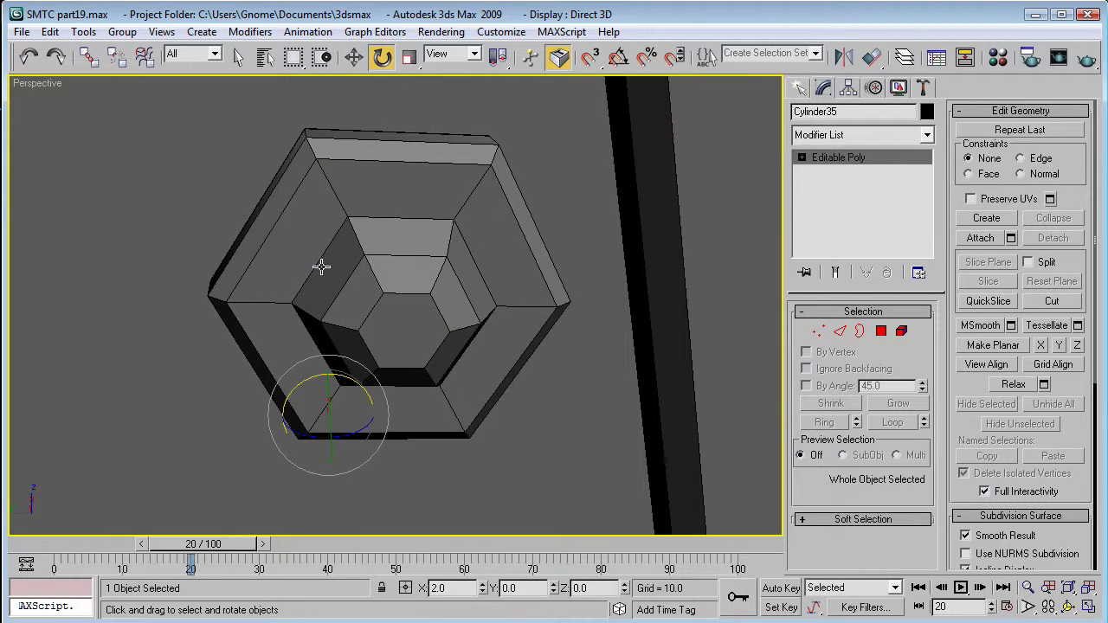
{"action": "key", "text": "z"}
{"action": "key", "text": "a"}
{"action": "middle_click_drag", "start_coordinate": [583, 336], "coordinate": [598, 285], "text": "alt"}
{"action": "middle_click_drag", "start_coordinate": [366, 278], "coordinate": [355, 324], "text": "alt"}
{"action": "left_click_drag", "start_coordinate": [363, 253], "coordinate": [611, 266]}
{"action": "middle_click_drag", "start_coordinate": [601, 294], "coordinate": [484, 245]}
{"action": "key", "text": "w"}
{"action": "left_click_drag", "start_coordinate": [291, 194], "coordinate": [565, 417]}
Copy the flat collar onto the base of the longer pipe.
{"action": "middle_click_drag", "start_coordinate": [658, 360], "coordinate": [475, 377], "text": "alt"}
{"action": "scroll", "coordinate": [475, 377], "scroll_direction": "down", "scroll_amount": 8}
{"action": "mouse_move", "coordinate": [491, 340]}
{"action": "left_mouse_down", "text": "shift"}
{"action": "mouse_move", "coordinate": [327, 351]}
{"action": "mouse_move", "coordinate": [318, 362]}
{"action": "left_mouse_up", "text": "shift"}
{"action": "left_click", "coordinate": [559, 390]}
{"action": "scroll", "coordinate": [392, 333], "scroll_direction": "down", "scroll_amount": 6}
Select the main housing block that includes the rounded front cover.
{"action": "middle_click_drag", "start_coordinate": [393, 332], "coordinate": [585, 345], "text": "alt"}
{"action": "left_click", "coordinate": [730, 284]}
{"action": "left_click", "coordinate": [501, 440]}
{"action": "middle_click_drag", "start_coordinate": [550, 418], "coordinate": [489, 397], "text": "alt"}
{"action": "scroll", "coordinate": [493, 395], "scroll_direction": "up", "scroll_amount": 3}
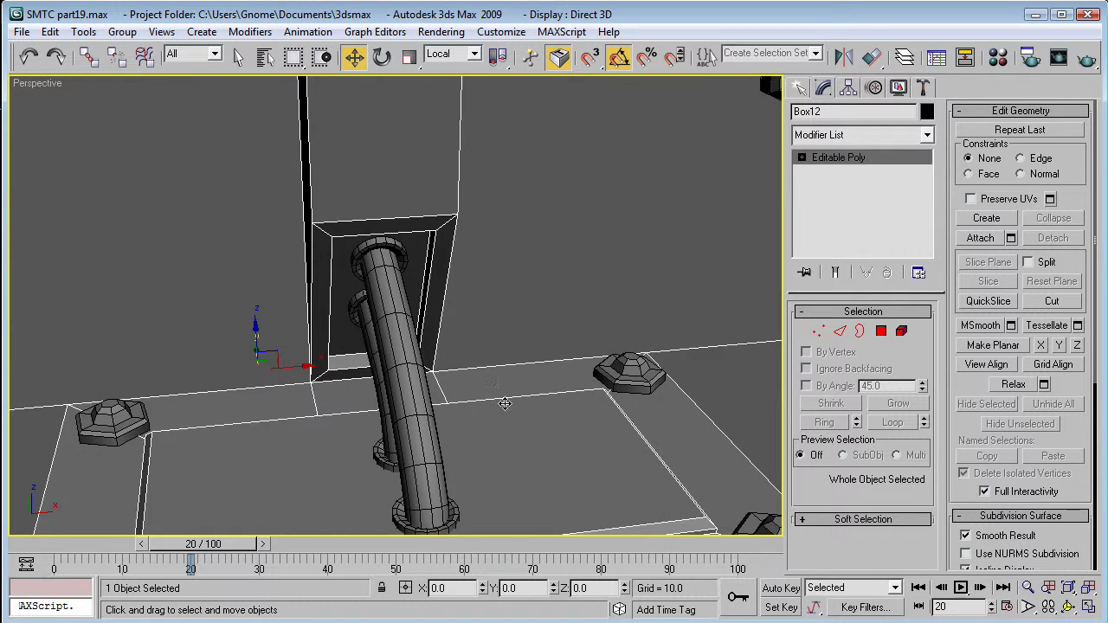
{"action": "scroll", "coordinate": [504, 403], "scroll_direction": "down", "scroll_amount": 4}
{"action": "left_click", "coordinate": [799, 89]}
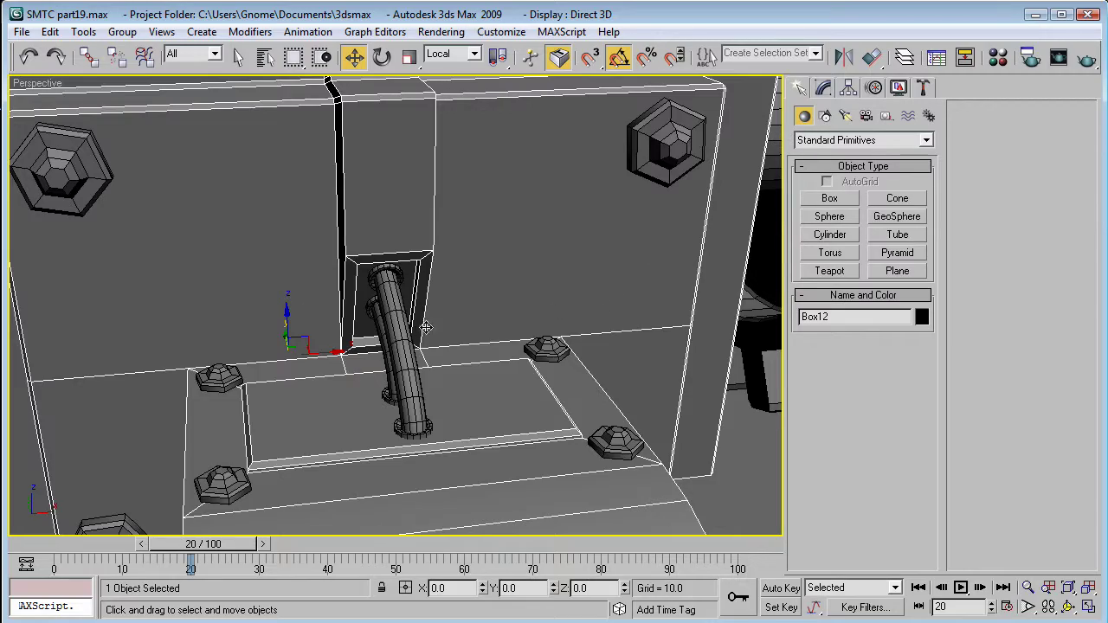
{"action": "middle_click_drag", "start_coordinate": [475, 326], "coordinate": [595, 375], "text": "alt"}
{"action": "left_click", "coordinate": [588, 365]}
{"action": "scroll", "coordinate": [593, 349], "scroll_direction": "down", "scroll_amount": 4}
{"action": "left_click", "coordinate": [590, 400]}
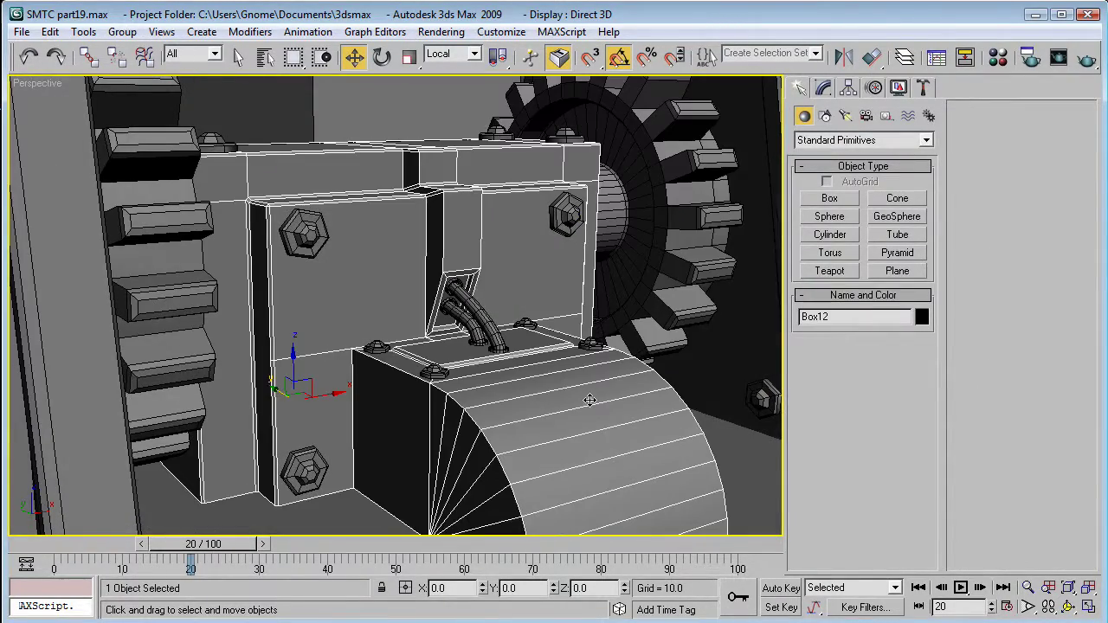
Select both curved edge loops of the rounded cover, plus the adjoining straight top edges and vertical rear edges on both sides.
{"action": "left_click", "coordinate": [824, 90]}
{"action": "left_click", "coordinate": [840, 331]}
{"action": "middle_click_drag", "start_coordinate": [563, 411], "coordinate": [536, 344]}
{"action": "left_click", "coordinate": [450, 333]}
{"action": "left_click", "coordinate": [639, 314]}
{"action": "left_click", "coordinate": [892, 421]}
{"action": "middle_click_drag", "start_coordinate": [694, 353], "coordinate": [431, 348], "text": "alt"}
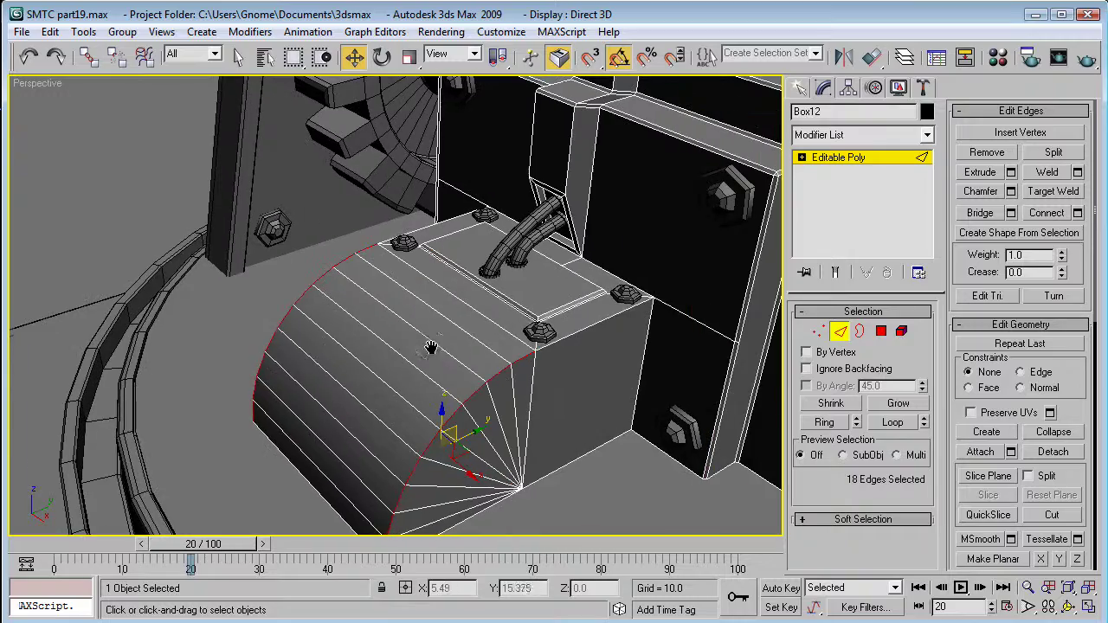
{"action": "left_click", "coordinate": [603, 321], "text": "ctrl"}
{"action": "middle_click_drag", "start_coordinate": [507, 325], "coordinate": [684, 305], "text": "alt"}
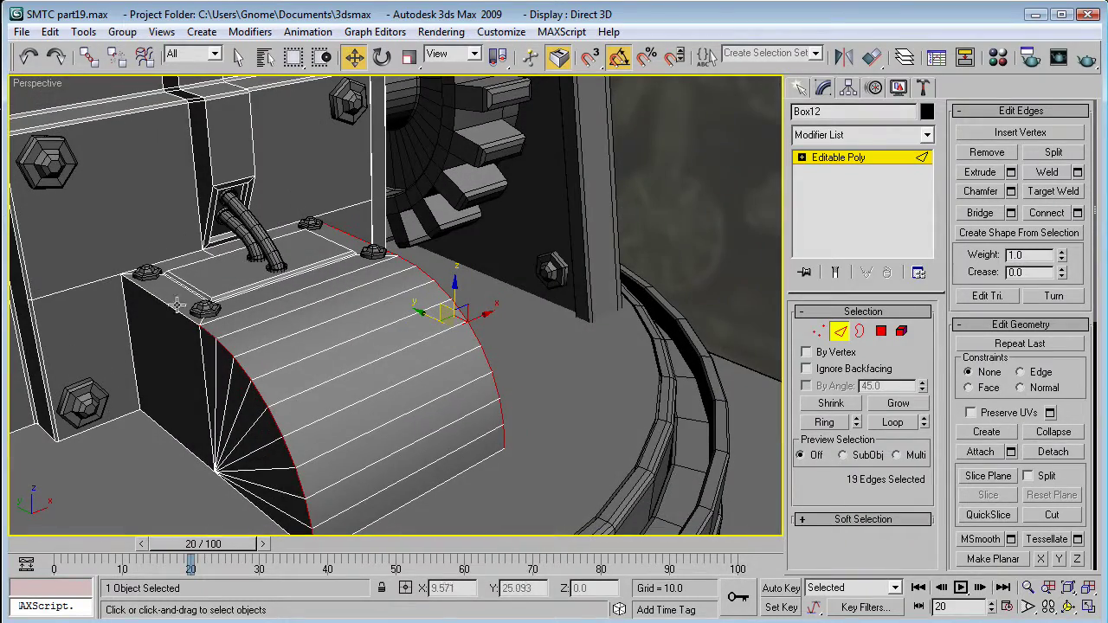
{"action": "left_click", "coordinate": [145, 322], "text": "ctrl"}
{"action": "middle_click_drag", "start_coordinate": [147, 317], "coordinate": [234, 316], "text": "alt"}
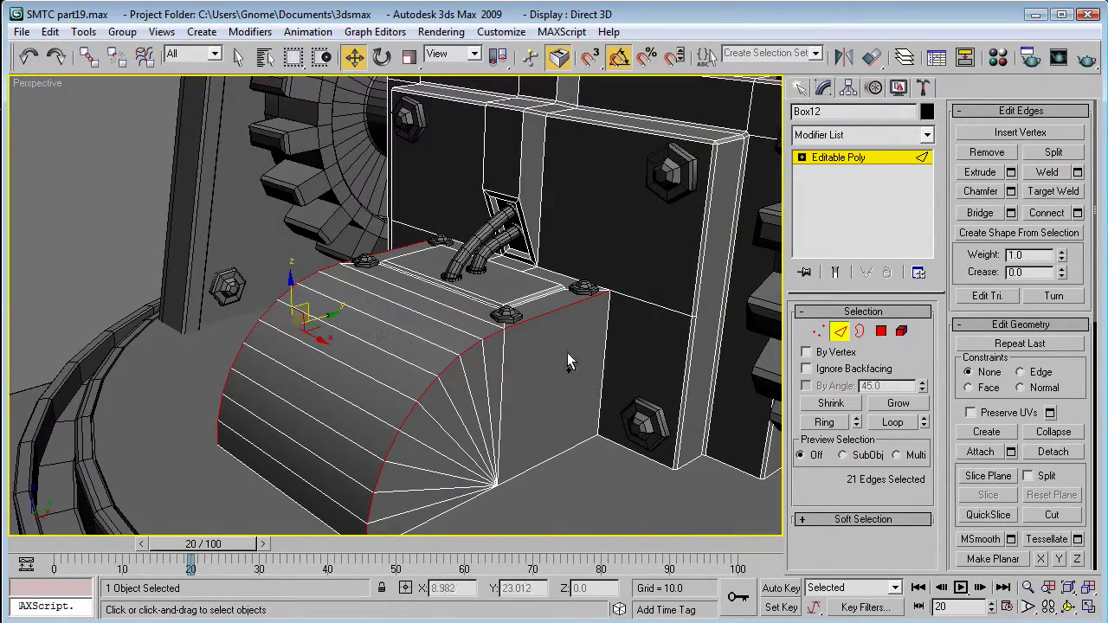
{"action": "left_click", "coordinate": [604, 332], "text": "ctrl"}
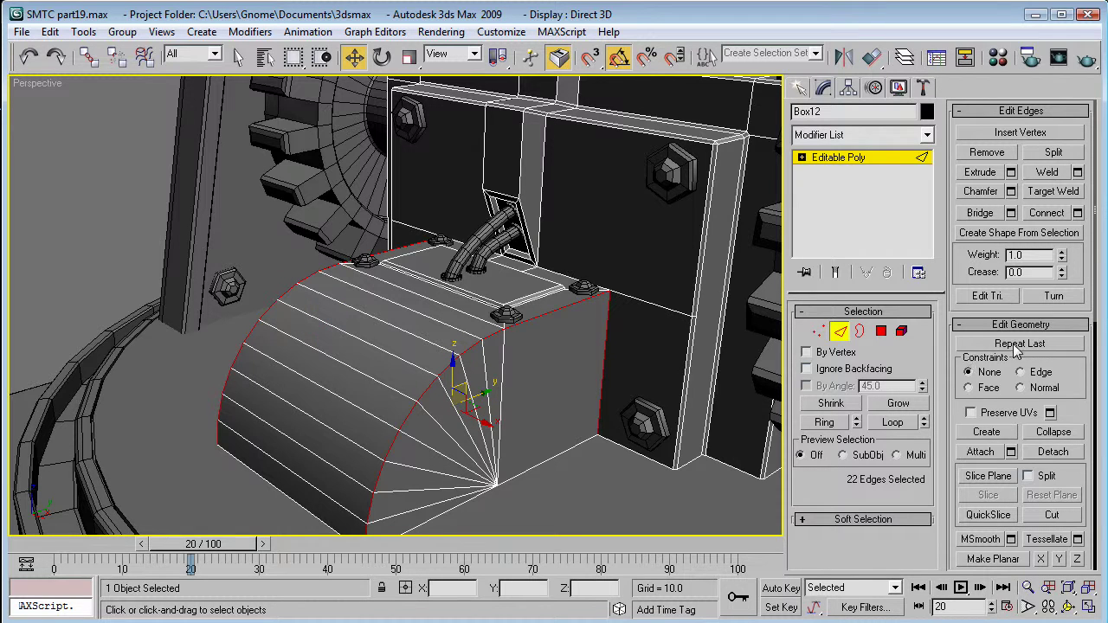
Chamfer the selected cover edges by 0.1 with 1 segment, and finish edge editing.
{"action": "left_click", "coordinate": [1011, 191]}
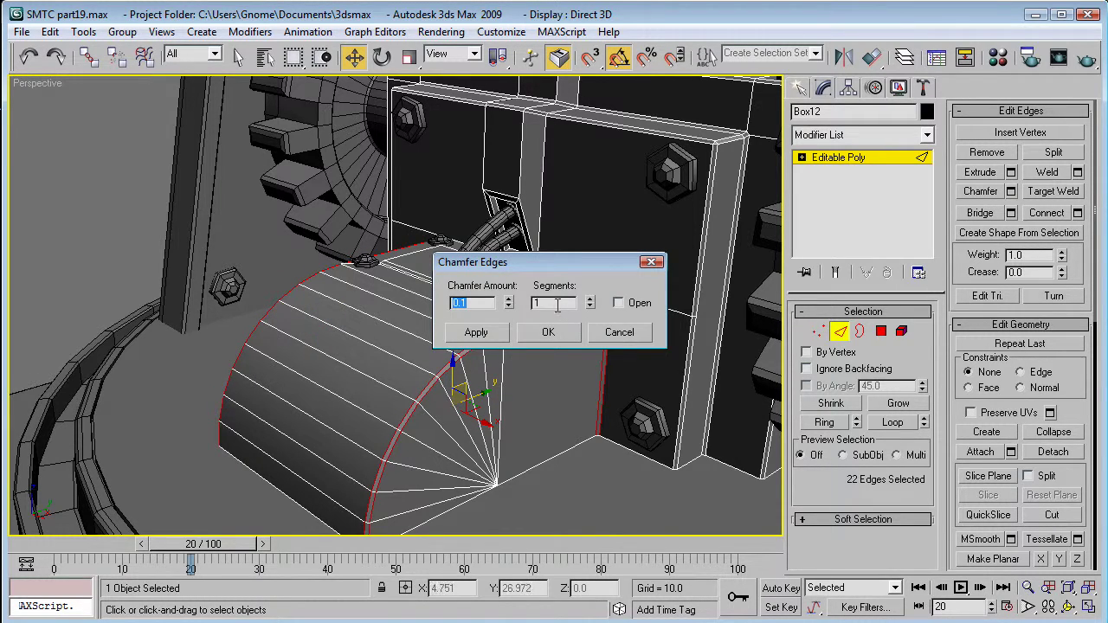
{"action": "left_click_drag", "start_coordinate": [555, 268], "coordinate": [151, 195]}
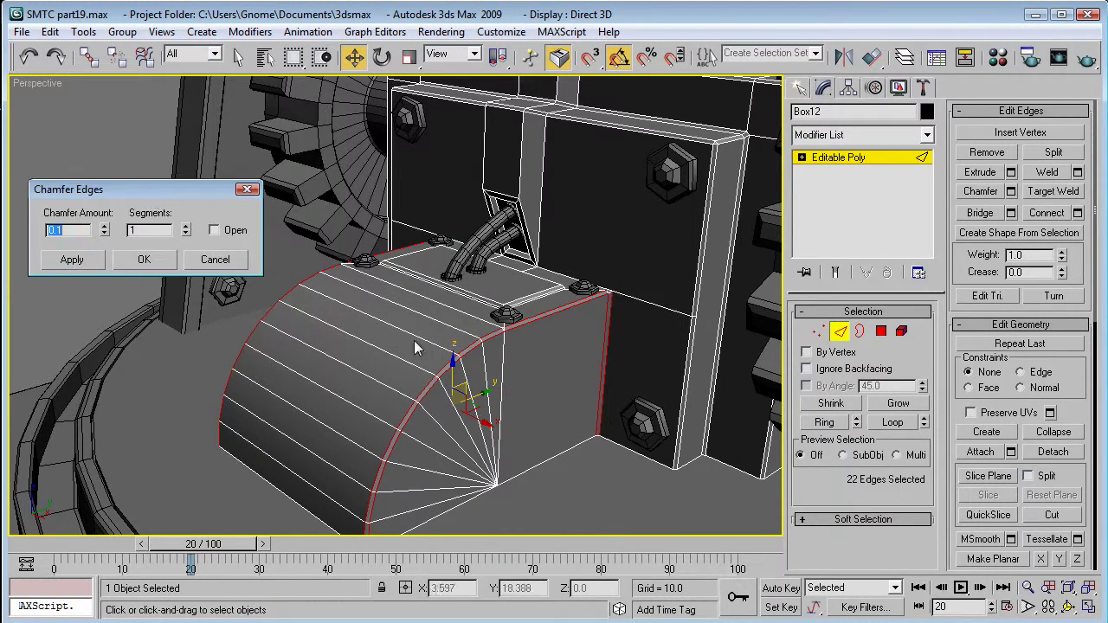
{"action": "middle_click_drag", "start_coordinate": [416, 344], "coordinate": [572, 368], "text": "alt"}
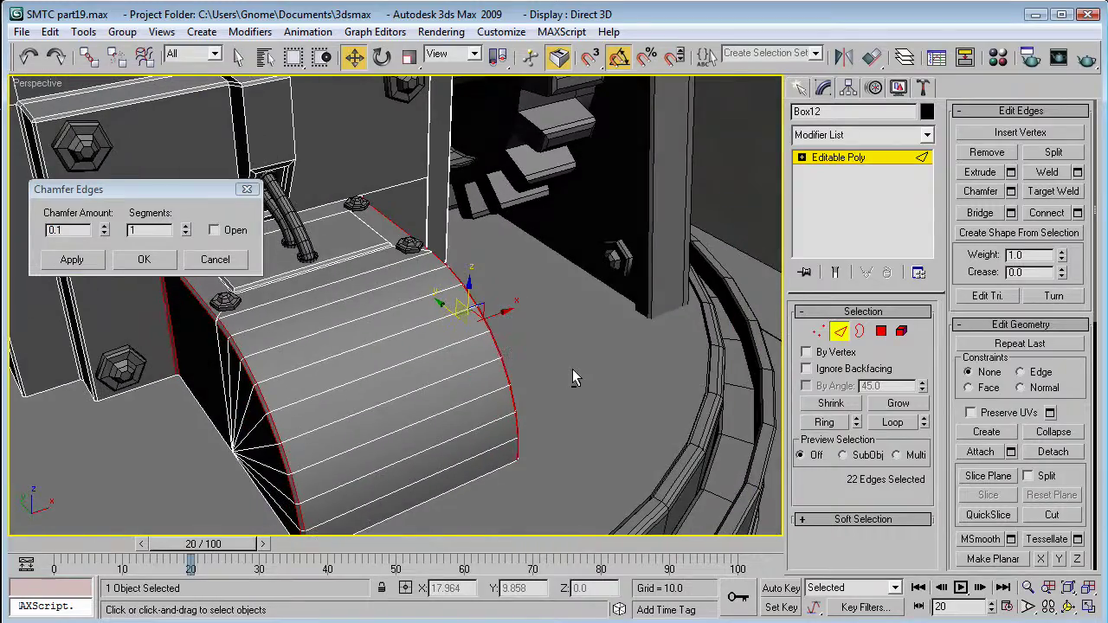
{"action": "left_click", "coordinate": [145, 260]}
{"action": "scroll", "coordinate": [537, 294], "scroll_direction": "up", "scroll_amount": 3}
{"action": "middle_click_drag", "start_coordinate": [485, 268], "coordinate": [523, 329], "text": "alt"}
{"action": "scroll", "coordinate": [519, 269], "scroll_direction": "up", "scroll_amount": 5}
{"action": "mouse_move", "coordinate": [523, 329]}
{"action": "middle_mouse_down", "text": "alt"}
{"action": "mouse_move", "coordinate": [524, 341]}
{"action": "mouse_move", "coordinate": [519, 332]}
{"action": "middle_mouse_up", "text": "alt"}
{"action": "scroll", "coordinate": [523, 353], "scroll_direction": "down", "scroll_amount": 5}
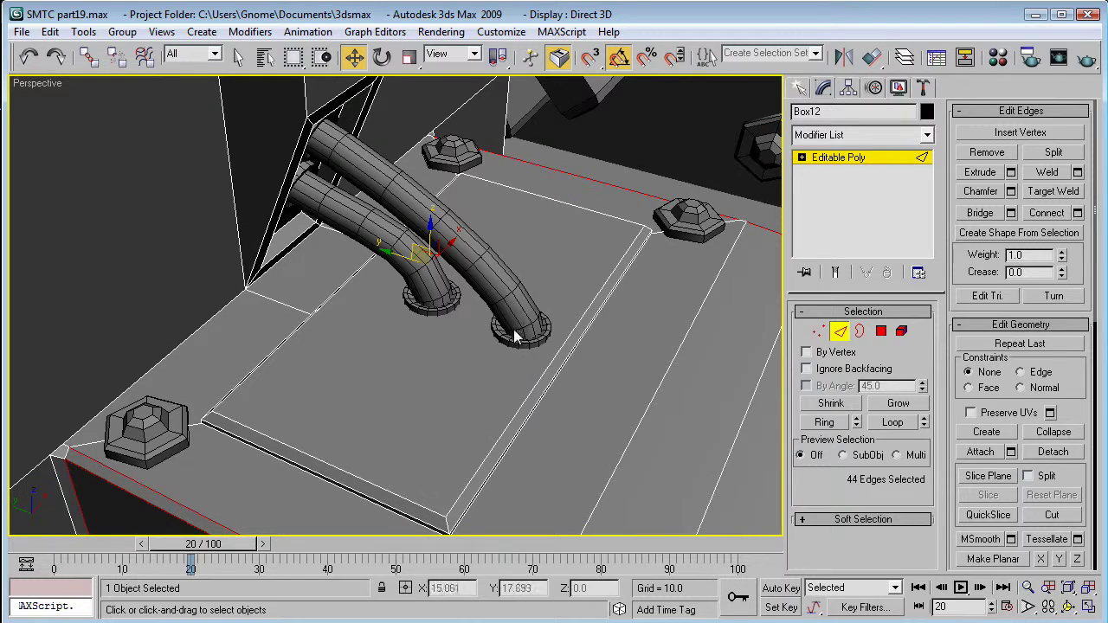
{"action": "left_click", "coordinate": [498, 339]}
{"action": "left_click", "coordinate": [842, 157]}
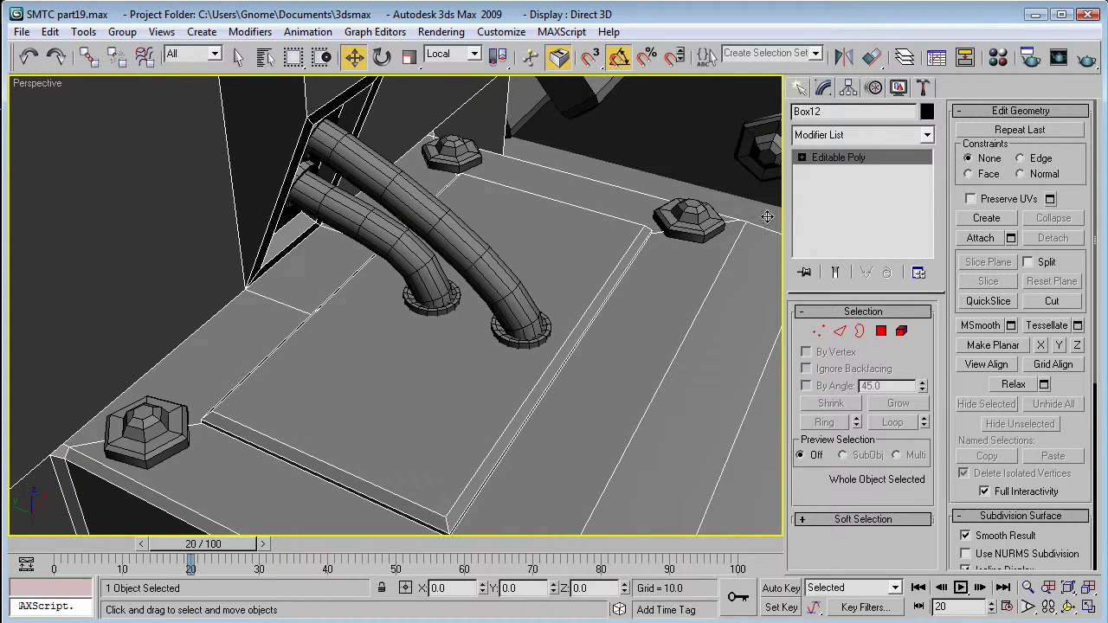
Select the two flat collars at the pipe bases and copy the pair to one side of the pipes along X.
{"action": "left_click", "coordinate": [521, 335]}
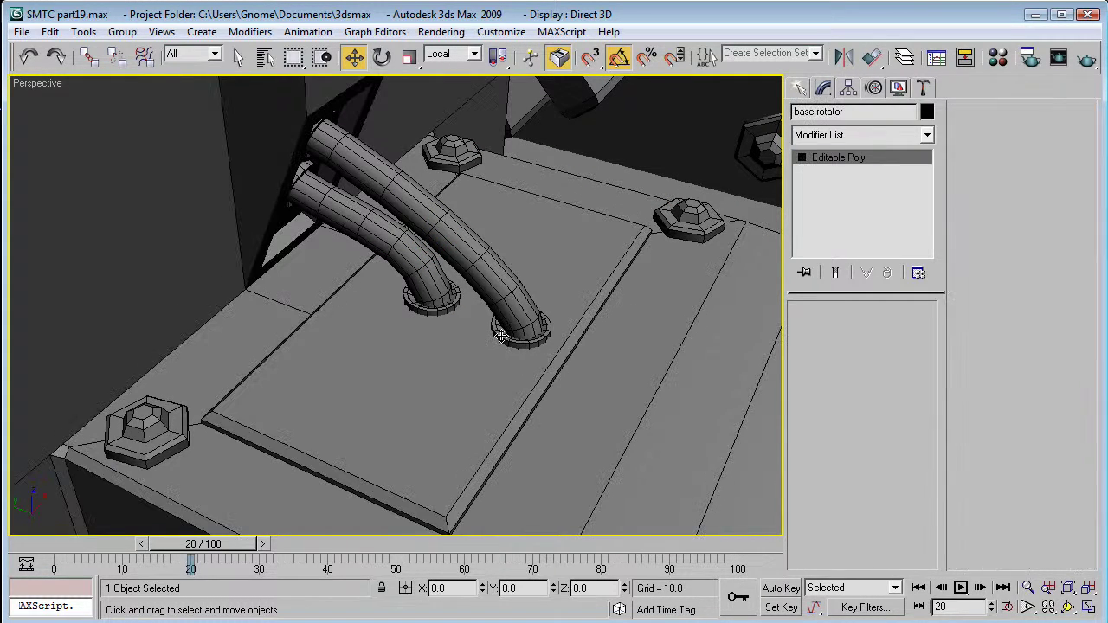
{"action": "left_click", "coordinate": [416, 306], "text": "ctrl"}
{"action": "middle_click_drag", "start_coordinate": [415, 306], "coordinate": [428, 338], "text": "alt"}
{"action": "middle_click_drag", "start_coordinate": [514, 346], "coordinate": [526, 332], "text": "alt"}
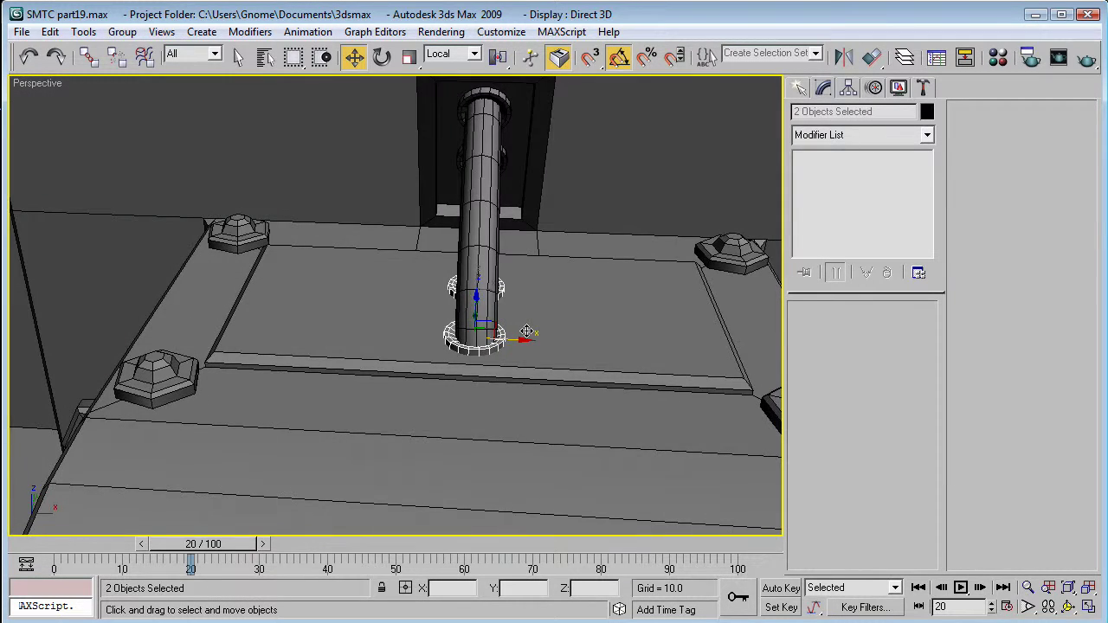
{"action": "key", "text": "t"}
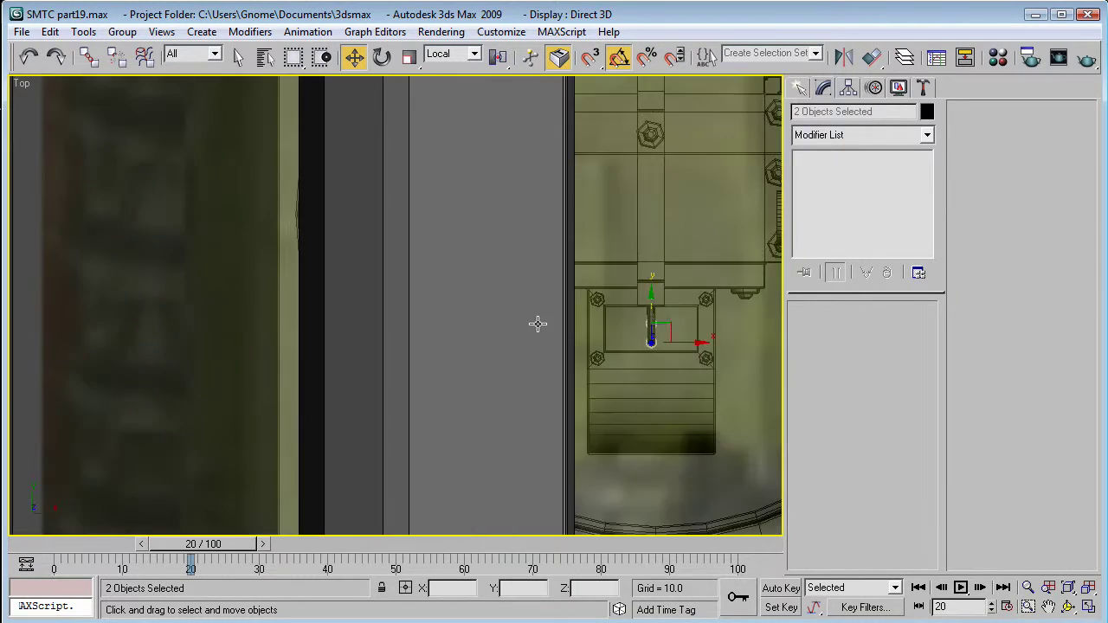
{"action": "key", "text": "p"}
{"action": "scroll", "coordinate": [553, 307], "scroll_direction": "up", "scroll_amount": 4}
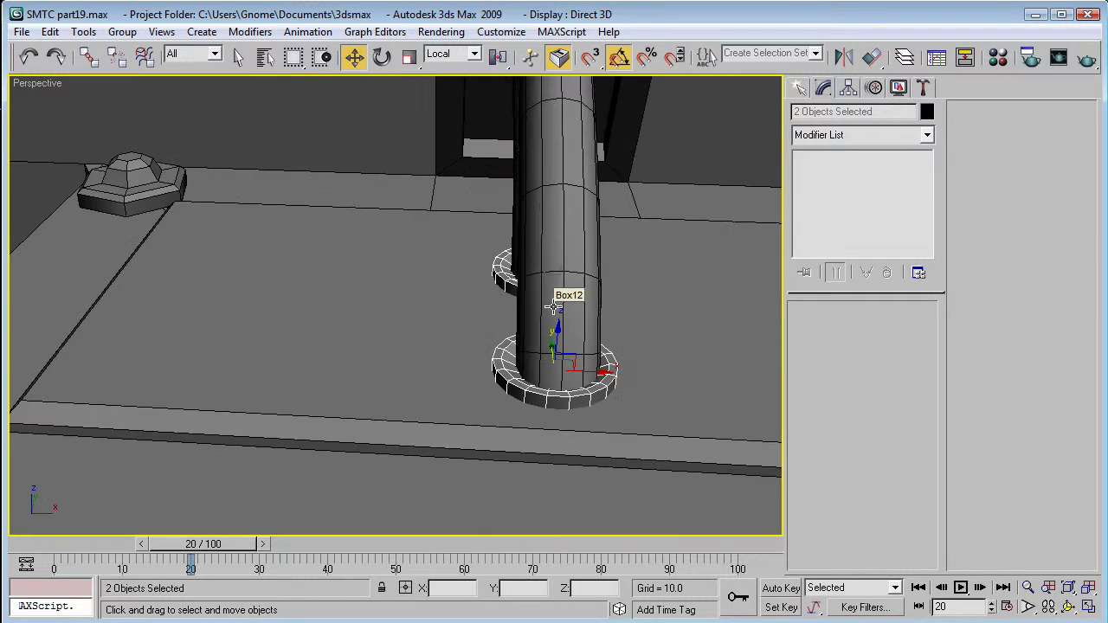
{"action": "middle_click_drag", "start_coordinate": [554, 308], "coordinate": [467, 307]}
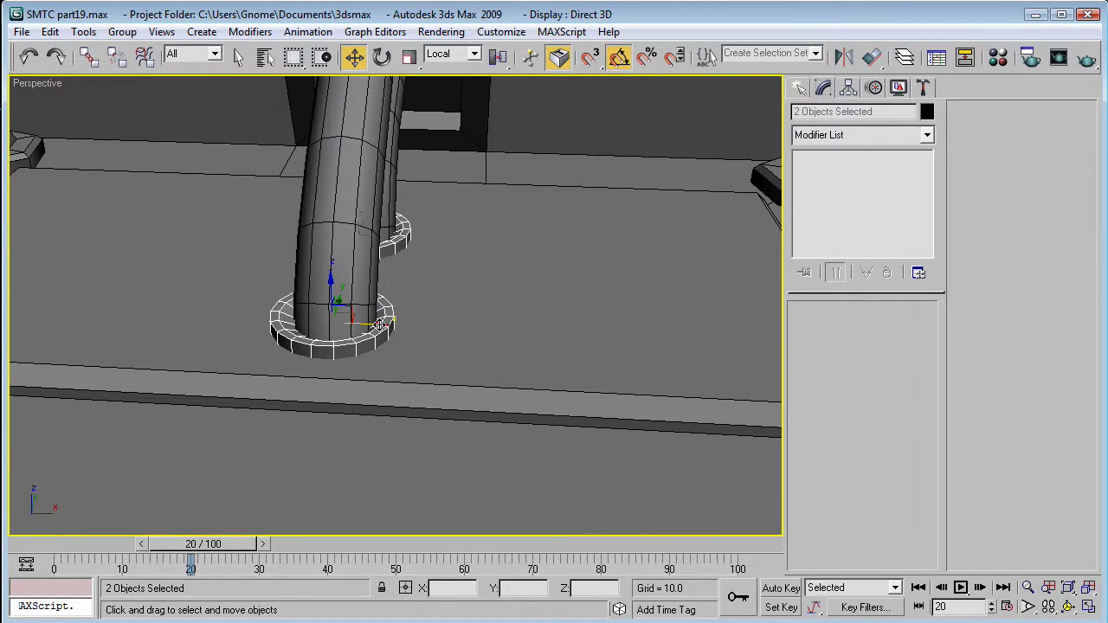
{"action": "left_click_drag", "start_coordinate": [379, 325], "coordinate": [601, 357]}
{"action": "left_click", "coordinate": [577, 393]}
Copy the pair of collars to the opposite side of the pipes, keeping one copy per collar.
{"action": "middle_click_drag", "start_coordinate": [525, 371], "coordinate": [654, 374]}
{"action": "middle_click_drag", "start_coordinate": [624, 278], "coordinate": [591, 303]}
{"action": "middle_click_drag", "start_coordinate": [717, 372], "coordinate": [701, 378]}
{"action": "mouse_move", "coordinate": [761, 387]}
{"action": "left_mouse_down", "text": "shift"}
{"action": "mouse_move", "coordinate": [594, 380]}
{"action": "mouse_move", "coordinate": [317, 407]}
{"action": "left_mouse_up", "text": "shift"}
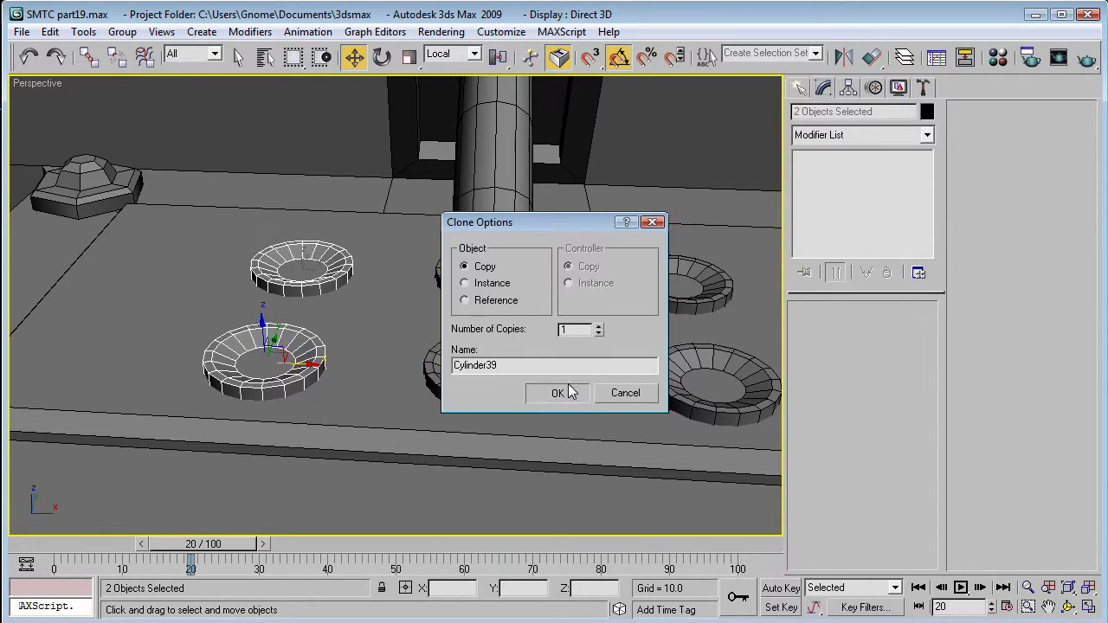
{"action": "left_click", "coordinate": [563, 391]}
Examine the placement of the copied collars on the raised plate from several angles.
{"action": "mouse_move", "coordinate": [563, 391]}
{"action": "middle_mouse_down"}
{"action": "mouse_move", "coordinate": [483, 337]}
{"action": "mouse_move", "coordinate": [502, 257]}
{"action": "mouse_move", "coordinate": [531, 272]}
{"action": "mouse_move", "coordinate": [465, 265]}
{"action": "mouse_move", "coordinate": [496, 297]}
{"action": "mouse_move", "coordinate": [601, 279]}
{"action": "mouse_move", "coordinate": [455, 289]}
{"action": "middle_mouse_up"}
{"action": "scroll", "coordinate": [485, 333], "scroll_direction": "down", "scroll_amount": 6}
{"action": "scroll", "coordinate": [466, 266], "scroll_direction": "up", "scroll_amount": 5}
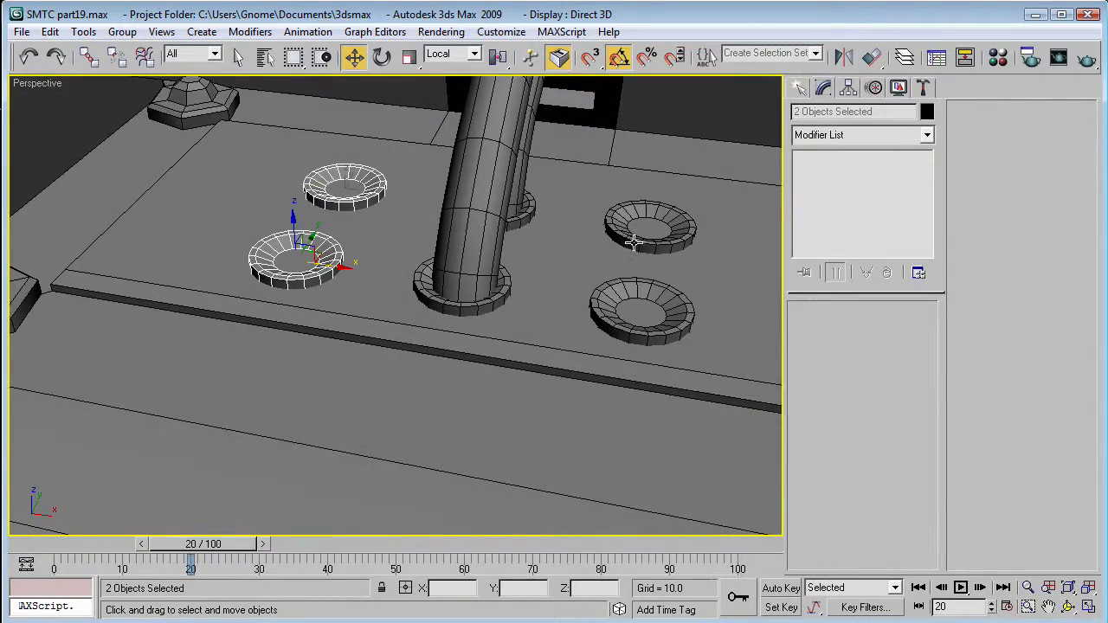
{"action": "middle_click_drag", "start_coordinate": [539, 265], "coordinate": [611, 278], "text": "alt"}
{"action": "scroll", "coordinate": [518, 277], "scroll_direction": "down", "scroll_amount": 5}
{"action": "middle_click_drag", "start_coordinate": [512, 273], "coordinate": [489, 268], "text": "alt"}
{"action": "scroll", "coordinate": [486, 244], "scroll_direction": "up", "scroll_amount": 5}
{"action": "scroll", "coordinate": [501, 270], "scroll_direction": "down", "scroll_amount": 3}
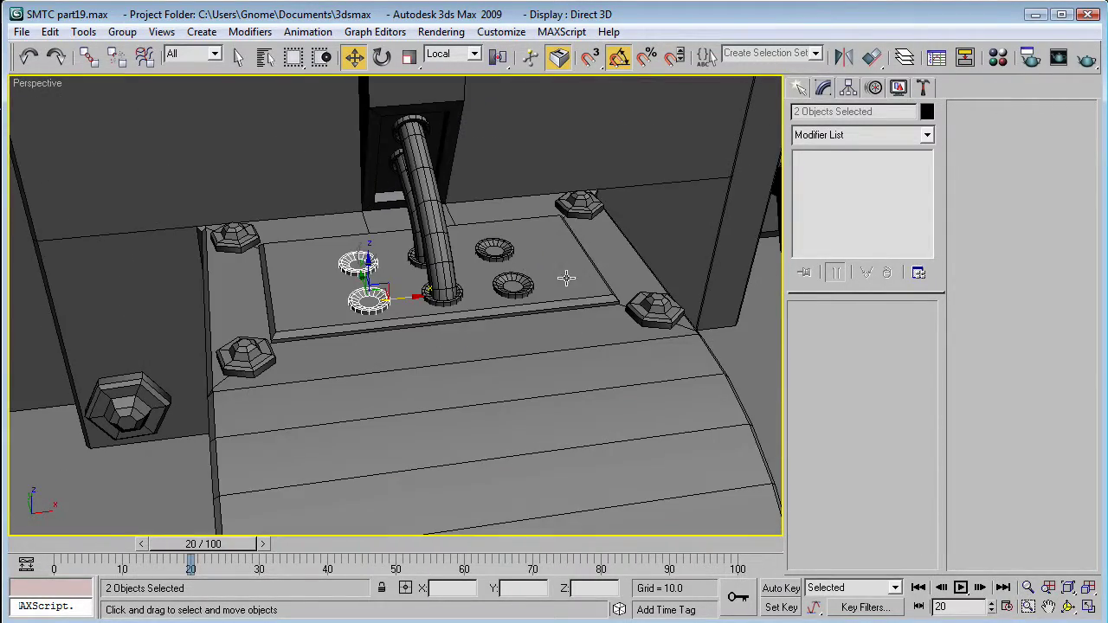
{"action": "left_click", "coordinate": [751, 324]}
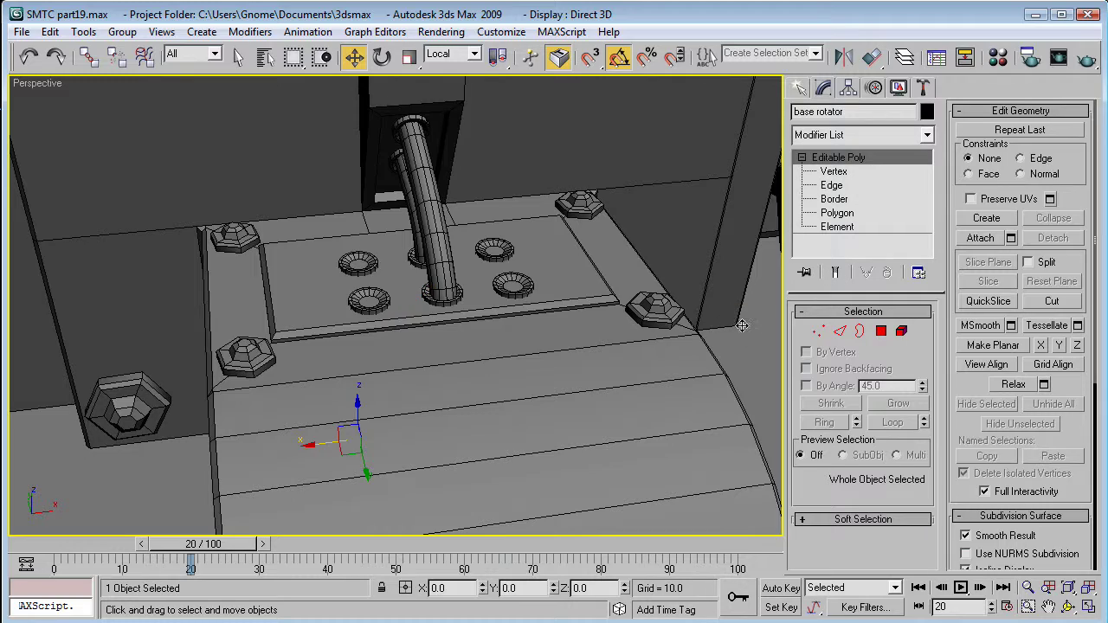
{"action": "middle_click_drag", "start_coordinate": [708, 326], "coordinate": [609, 330], "text": "alt"}
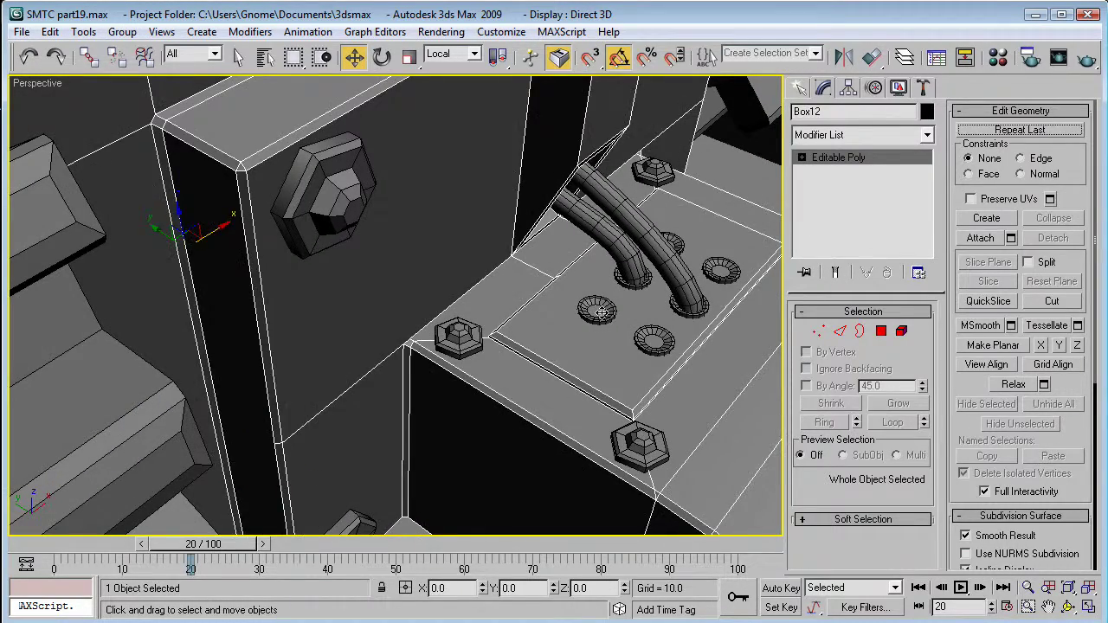
{"action": "left_click", "coordinate": [596, 313]}
{"action": "left_click", "coordinate": [684, 244], "text": "ctrl"}
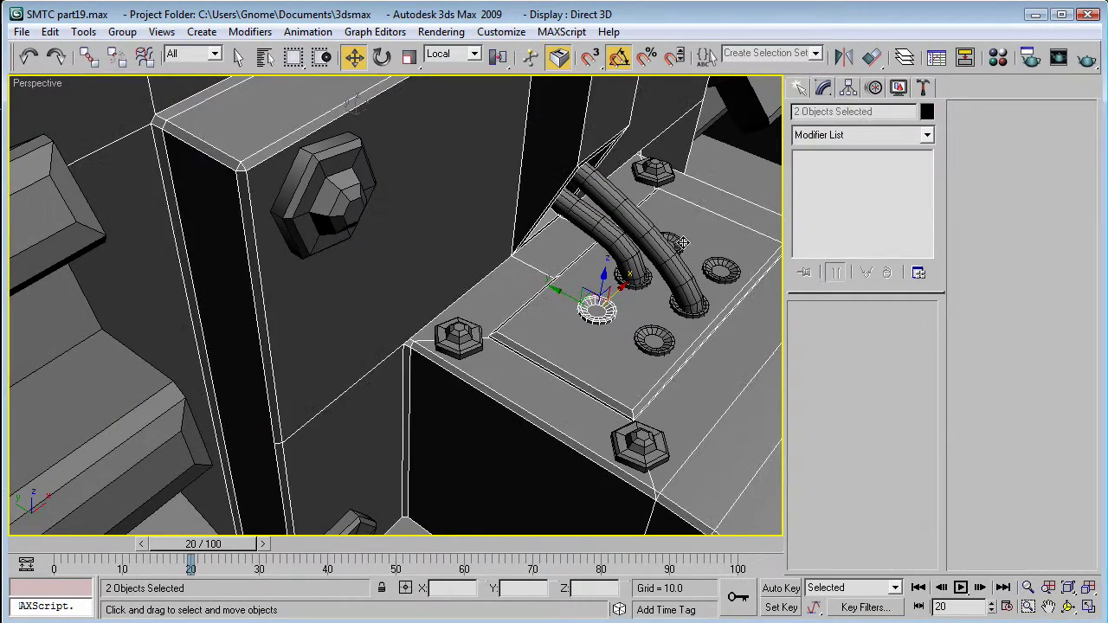
{"action": "left_click", "coordinate": [676, 242], "text": "ctrl"}
{"action": "left_click", "coordinate": [675, 242], "text": "ctrl"}
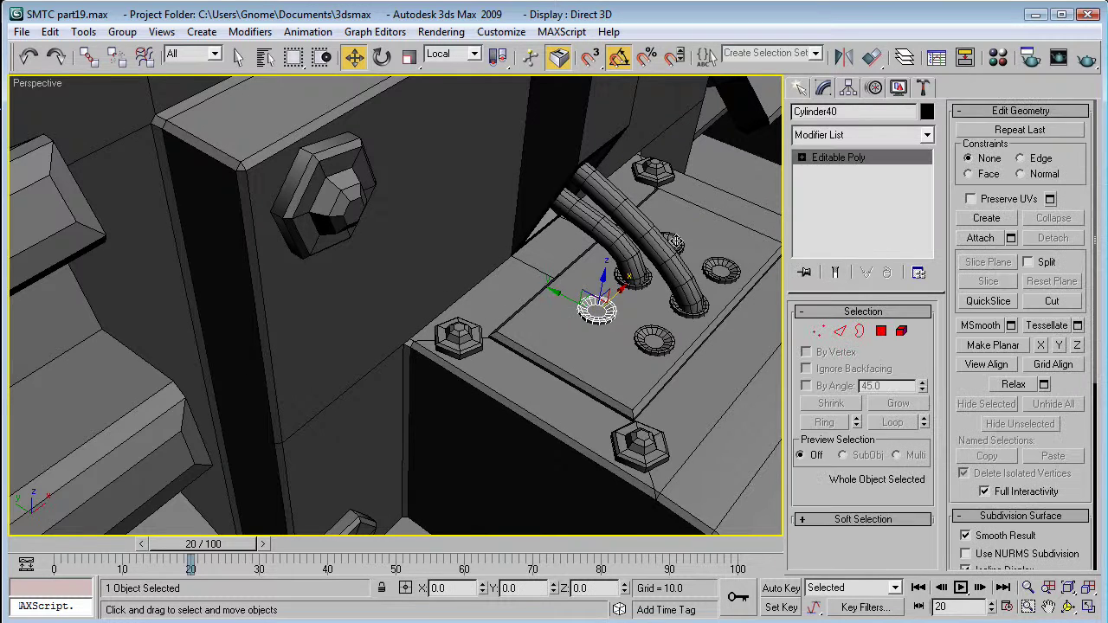
{"action": "left_click", "coordinate": [675, 242], "text": "ctrl"}
{"action": "left_click", "coordinate": [675, 241], "text": "alt"}
{"action": "left_click", "coordinate": [677, 238], "text": "ctrl"}
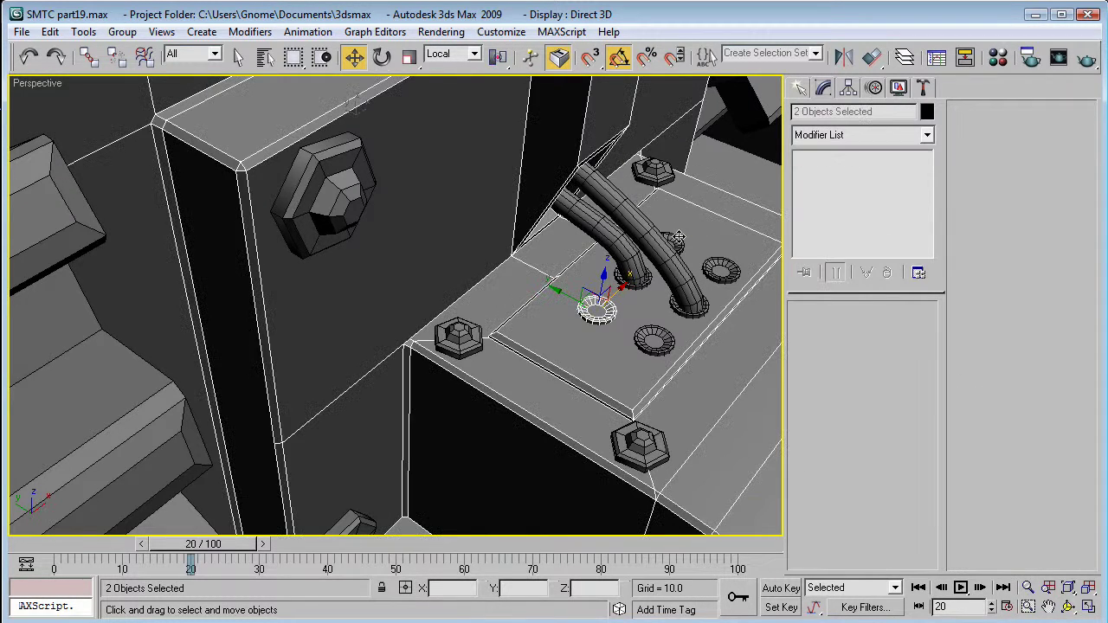
{"action": "left_click", "coordinate": [678, 238], "text": "alt"}
{"action": "left_click", "coordinate": [675, 239], "text": "ctrl"}
{"action": "left_click", "coordinate": [673, 241], "text": "alt"}
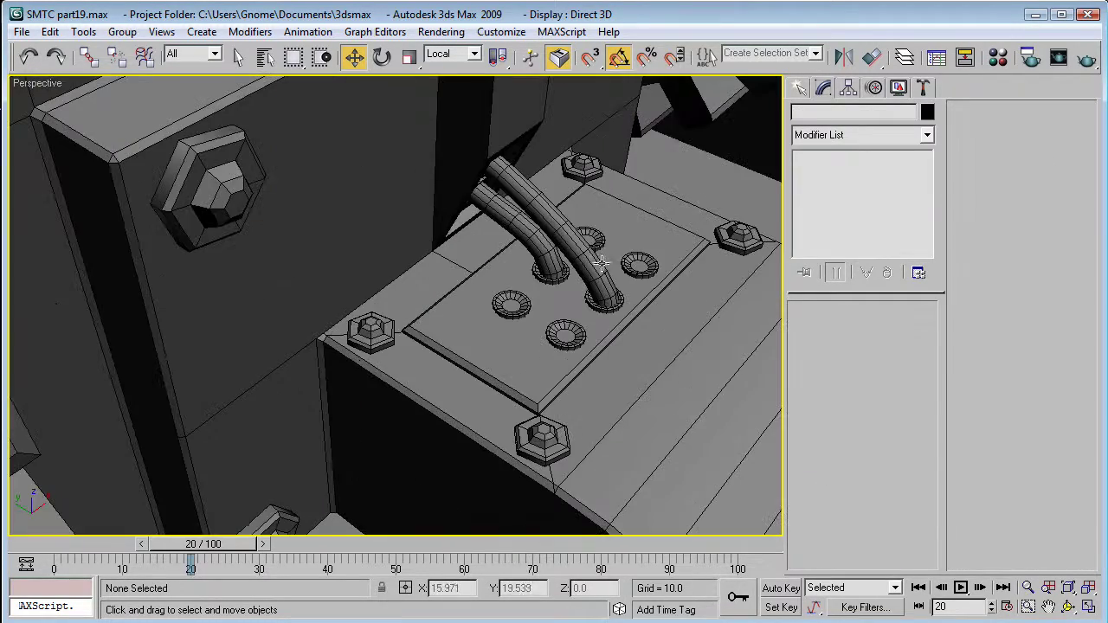
Select all four copied collars without pipes and shift them slightly along Y toward the housing's rear wall.
{"action": "left_click", "coordinate": [597, 238]}
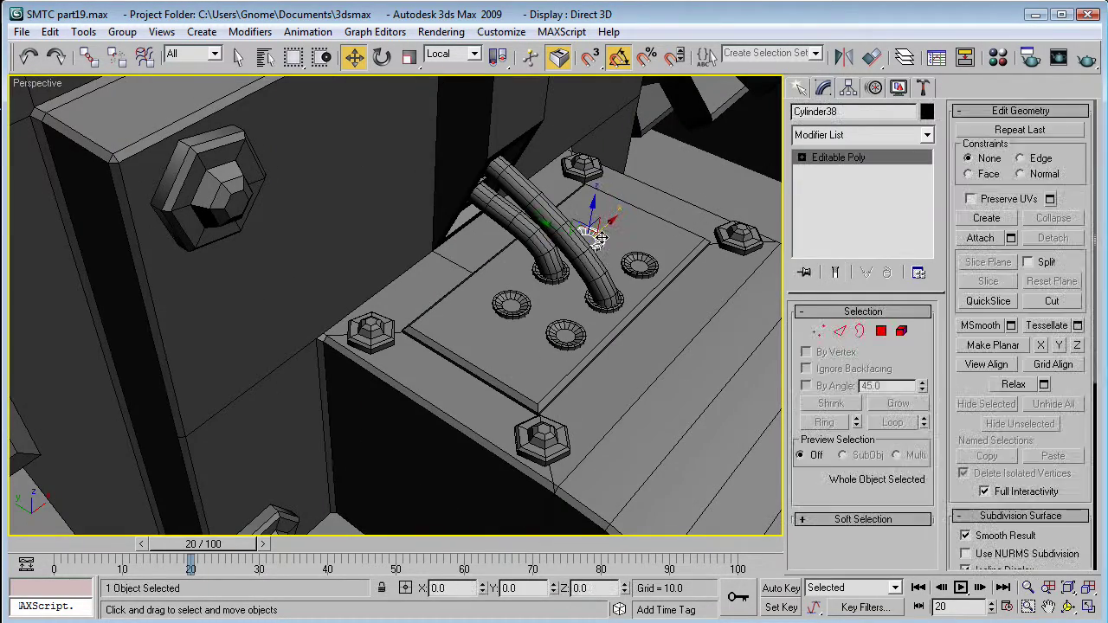
{"action": "left_click", "coordinate": [522, 300], "text": "ctrl"}
{"action": "middle_click_drag", "start_coordinate": [521, 298], "coordinate": [377, 294], "text": "alt"}
{"action": "scroll", "coordinate": [492, 298], "scroll_direction": "up", "scroll_amount": 3}
{"action": "left_click_drag", "start_coordinate": [559, 311], "coordinate": [551, 282]}
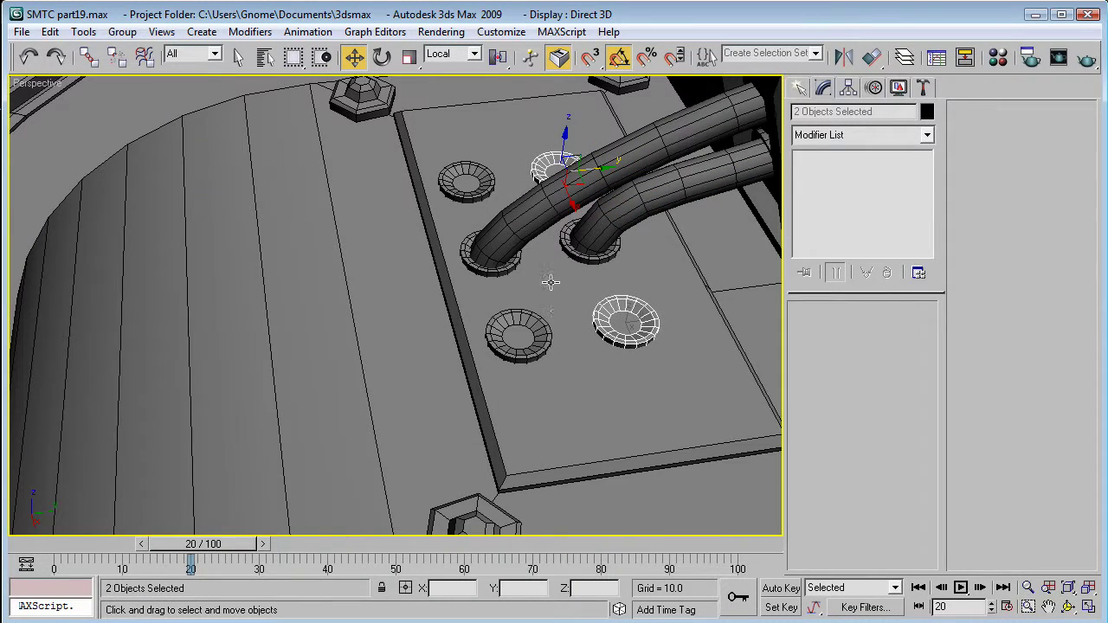
{"action": "left_click", "coordinate": [515, 347], "text": "ctrl"}
{"action": "left_click", "coordinate": [460, 181], "text": "ctrl"}
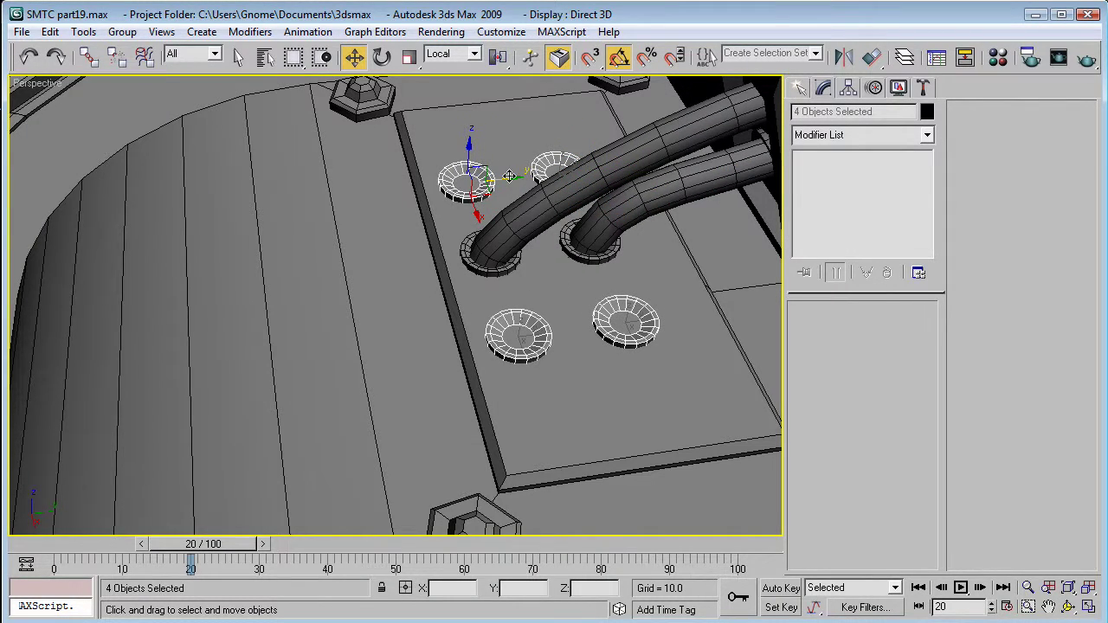
{"action": "left_click_drag", "start_coordinate": [510, 176], "coordinate": [547, 174]}
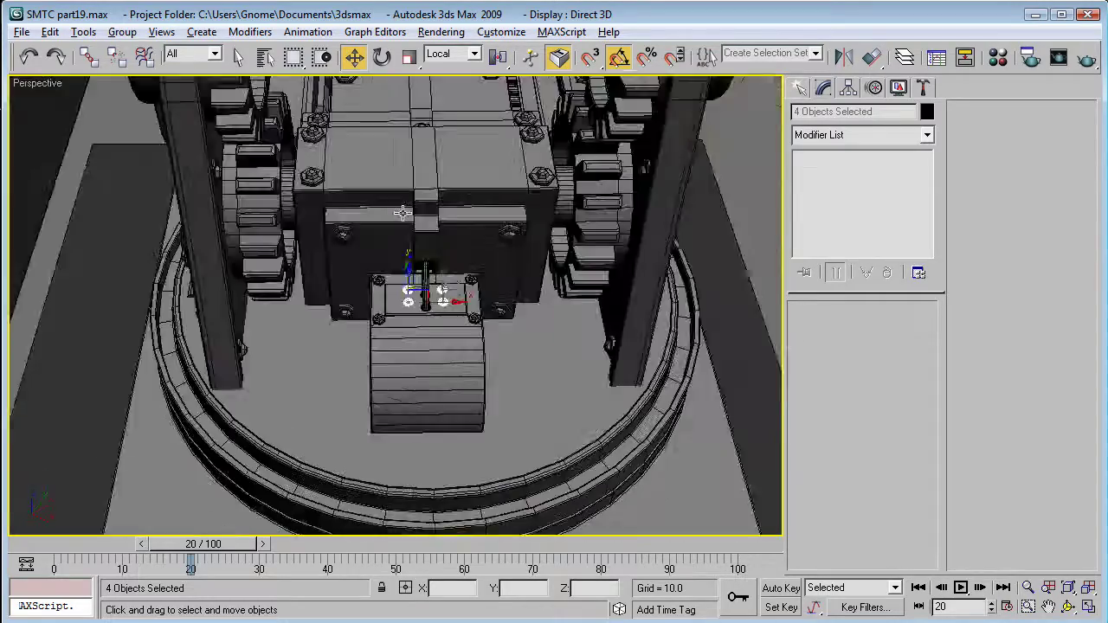
Inspect the rounded cover, its collars and the surrounding gear assembly from several angles.
{"action": "middle_click_drag", "start_coordinate": [554, 226], "coordinate": [616, 226], "text": "alt"}
{"action": "left_click", "coordinate": [663, 285]}
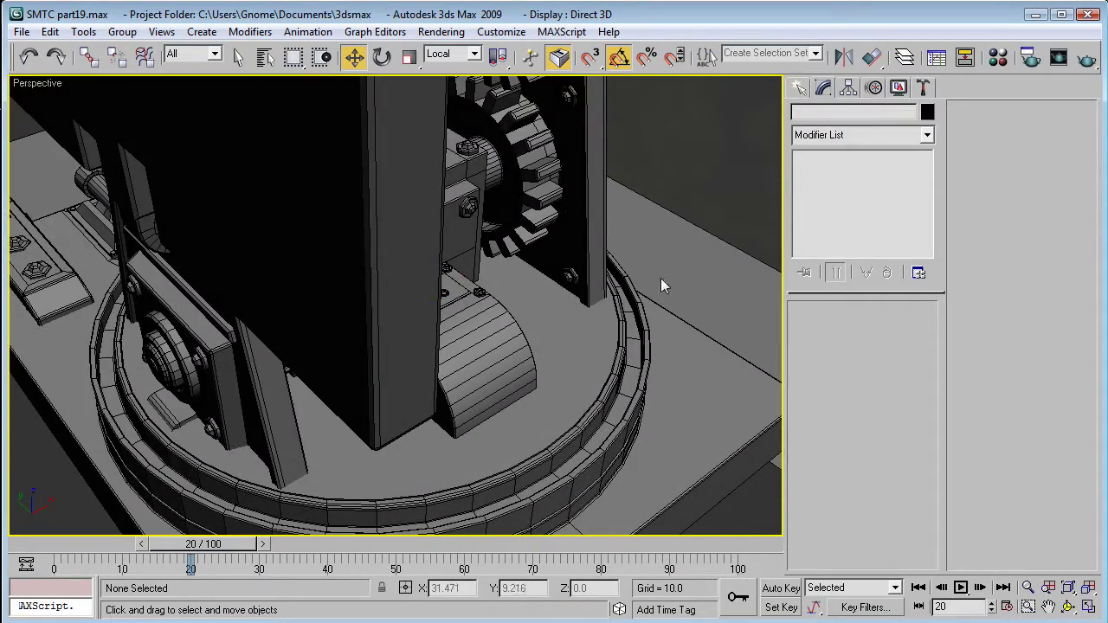
{"action": "middle_click_drag", "start_coordinate": [663, 285], "coordinate": [603, 290], "text": "alt"}
{"action": "scroll", "coordinate": [604, 290], "scroll_direction": "up", "scroll_amount": 5}
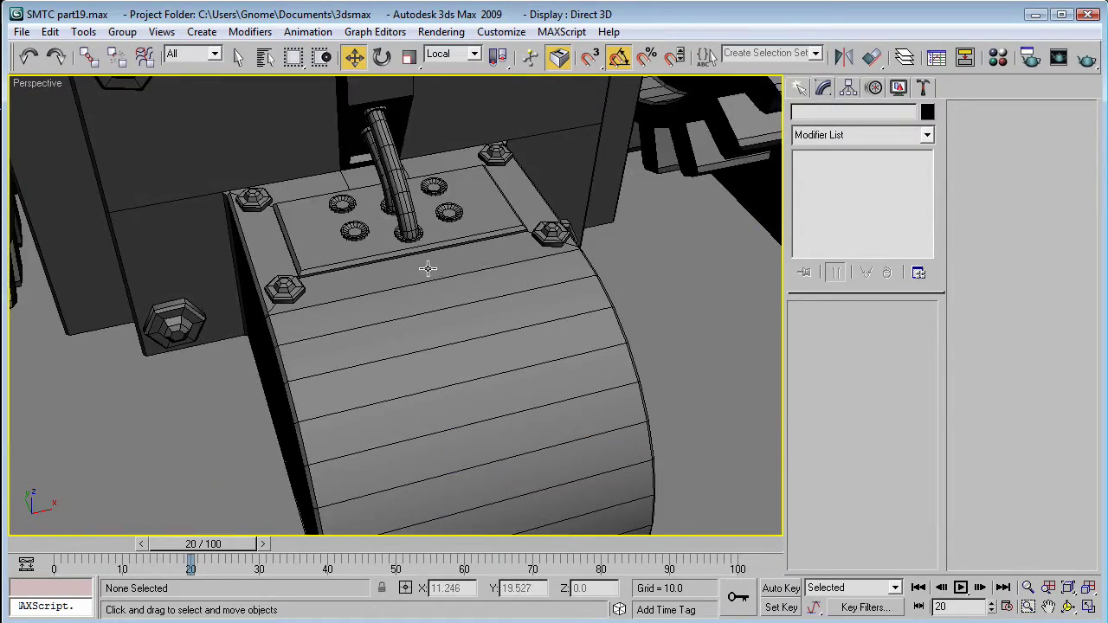
{"action": "middle_click_drag", "start_coordinate": [425, 198], "coordinate": [625, 327], "text": "alt"}
{"action": "left_click", "coordinate": [625, 327]}
{"action": "scroll", "coordinate": [624, 327], "scroll_direction": "down", "scroll_amount": 6}
{"action": "middle_click_drag", "start_coordinate": [538, 270], "coordinate": [554, 238], "text": "alt"}
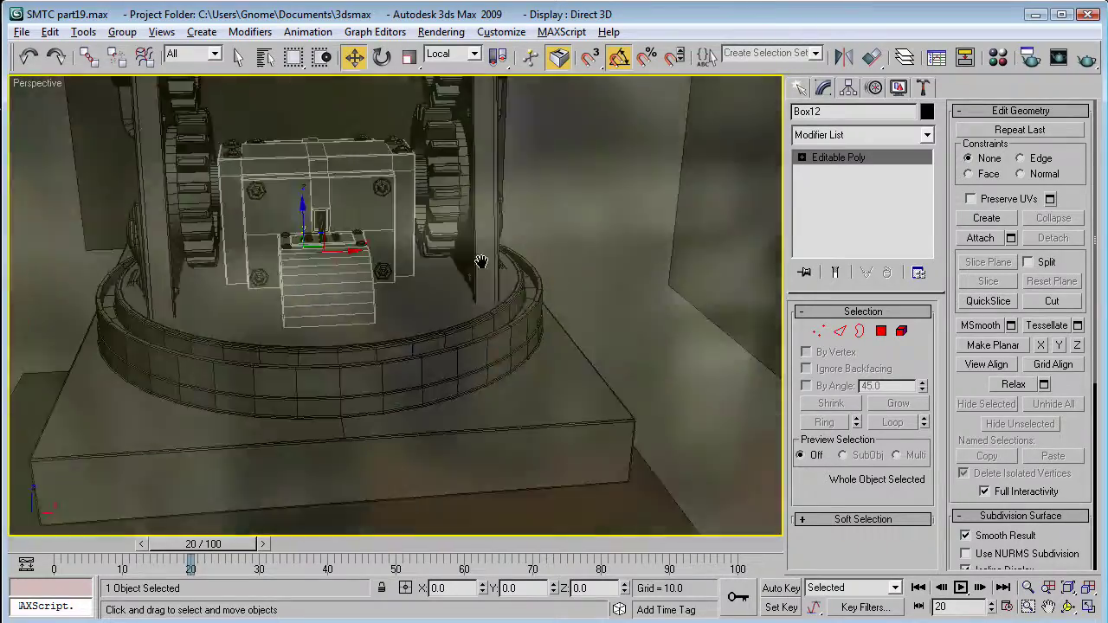
{"action": "middle_click_drag", "start_coordinate": [513, 256], "coordinate": [501, 275]}
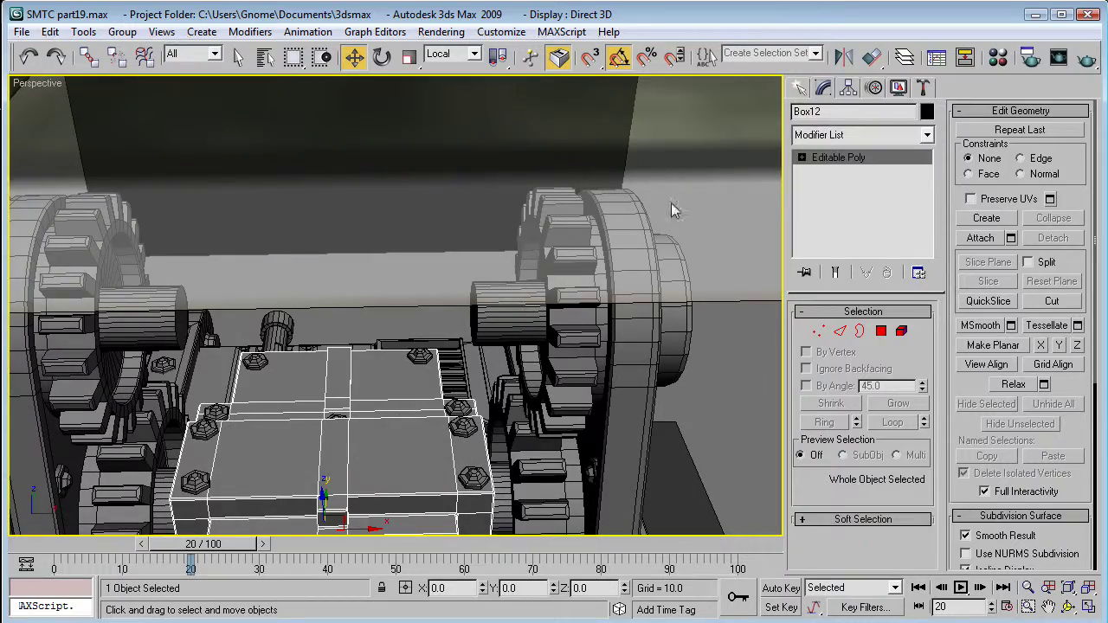
Create a thin rectangular box on the housing's top face with AutoGrid enabled, and assign it the 01 - Default material.
{"action": "left_click", "coordinate": [799, 87]}
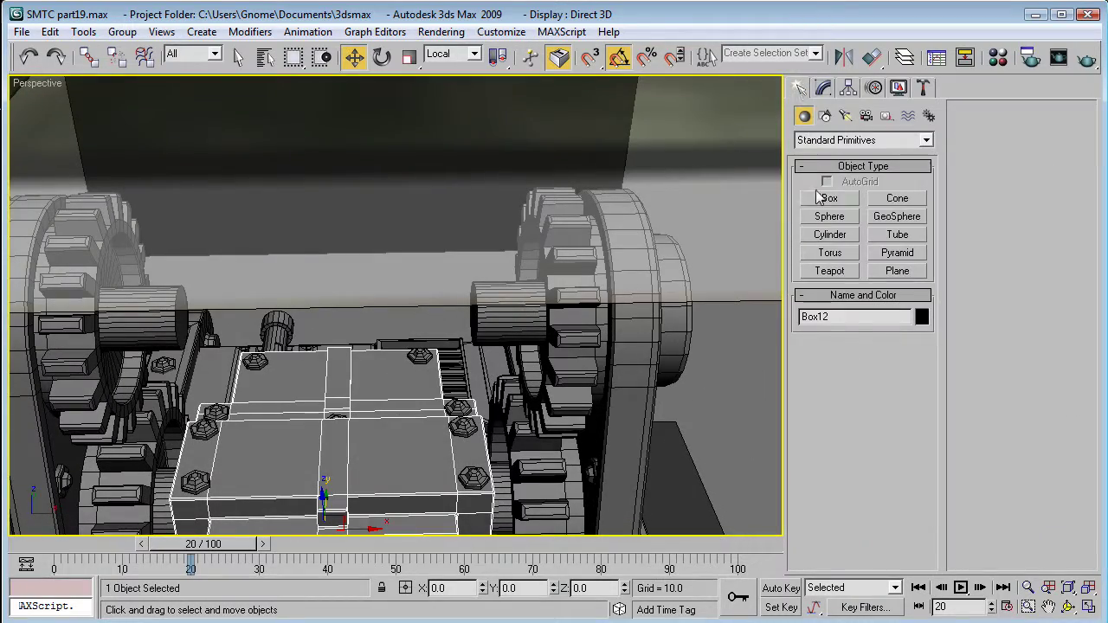
{"action": "left_click", "coordinate": [830, 198]}
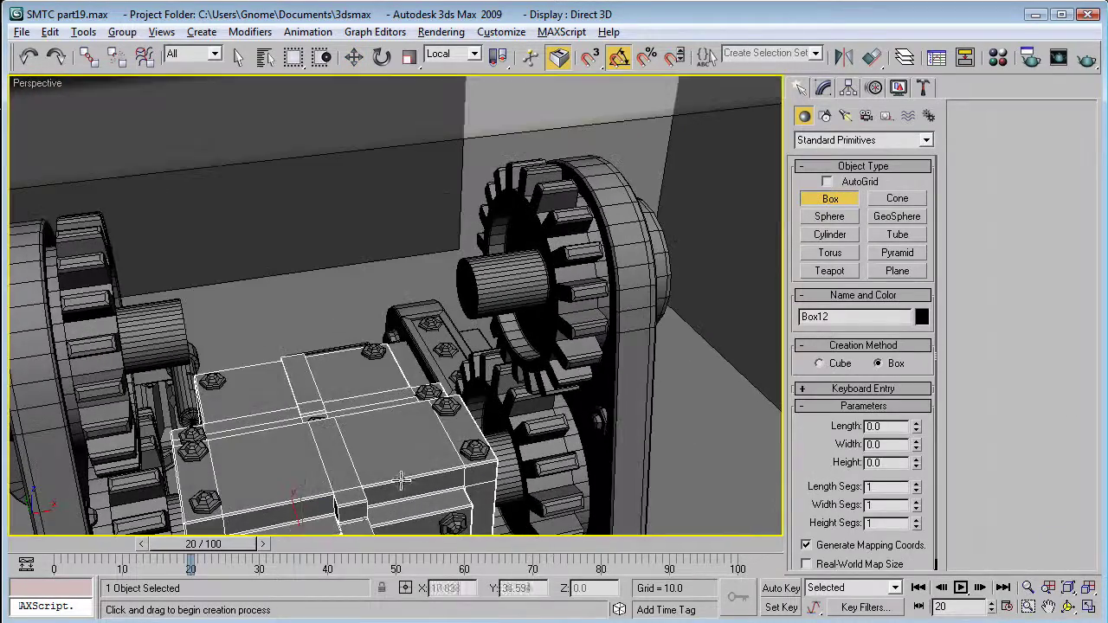
{"action": "left_click_drag", "start_coordinate": [403, 406], "coordinate": [405, 392]}
{"action": "right_click", "coordinate": [390, 307]}
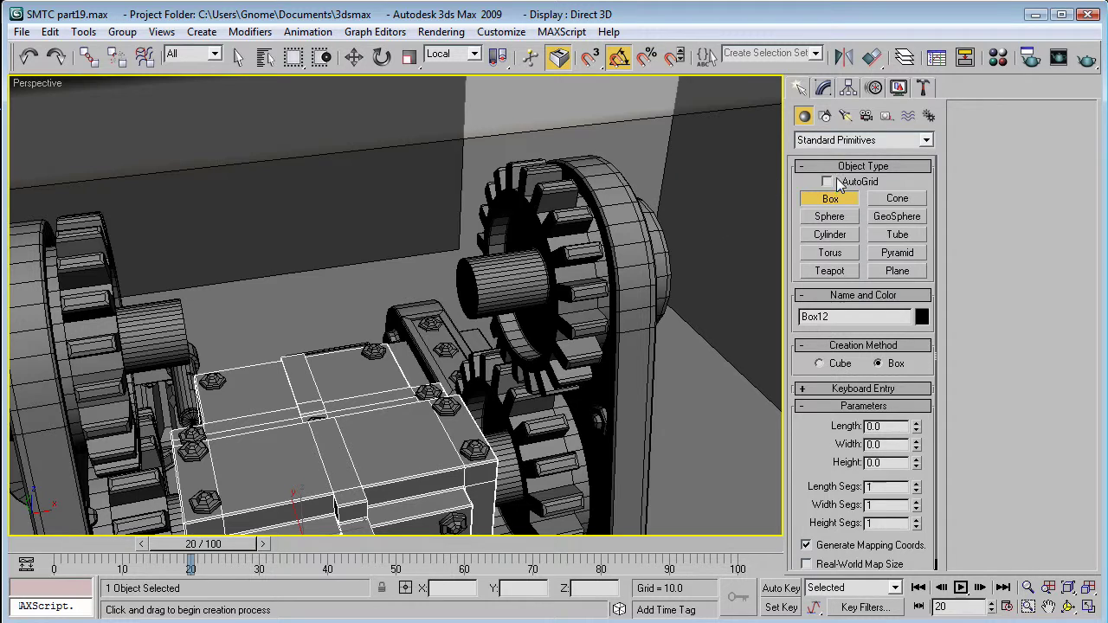
{"action": "left_click_drag", "start_coordinate": [412, 427], "coordinate": [242, 487]}
{"action": "left_click", "coordinate": [243, 482]}
{"action": "key", "text": "w"}
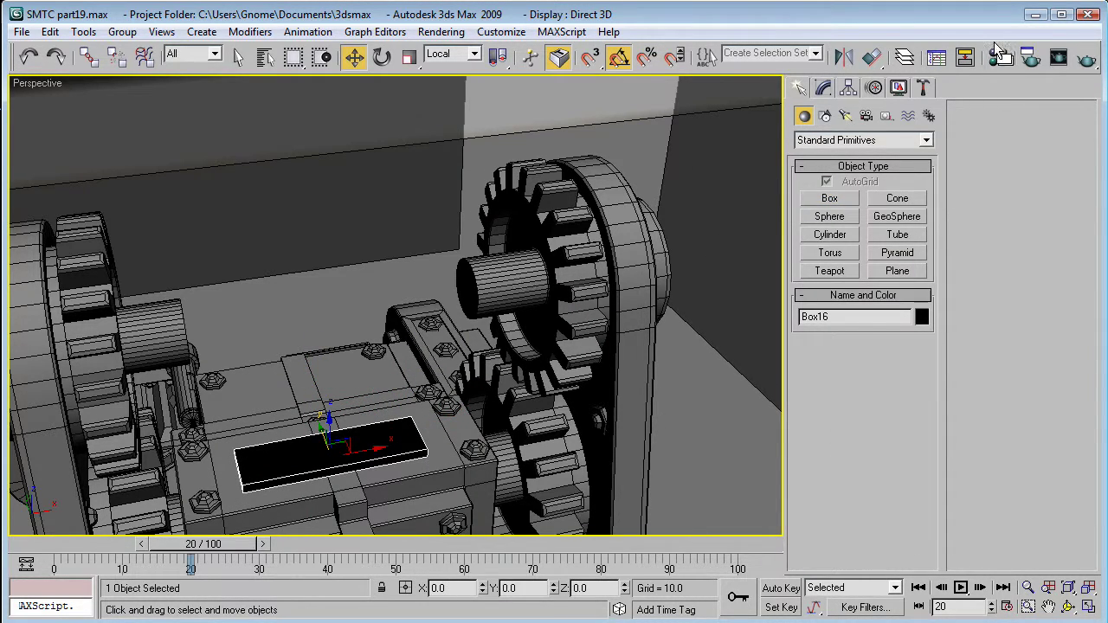
{"action": "left_click", "coordinate": [998, 57]}
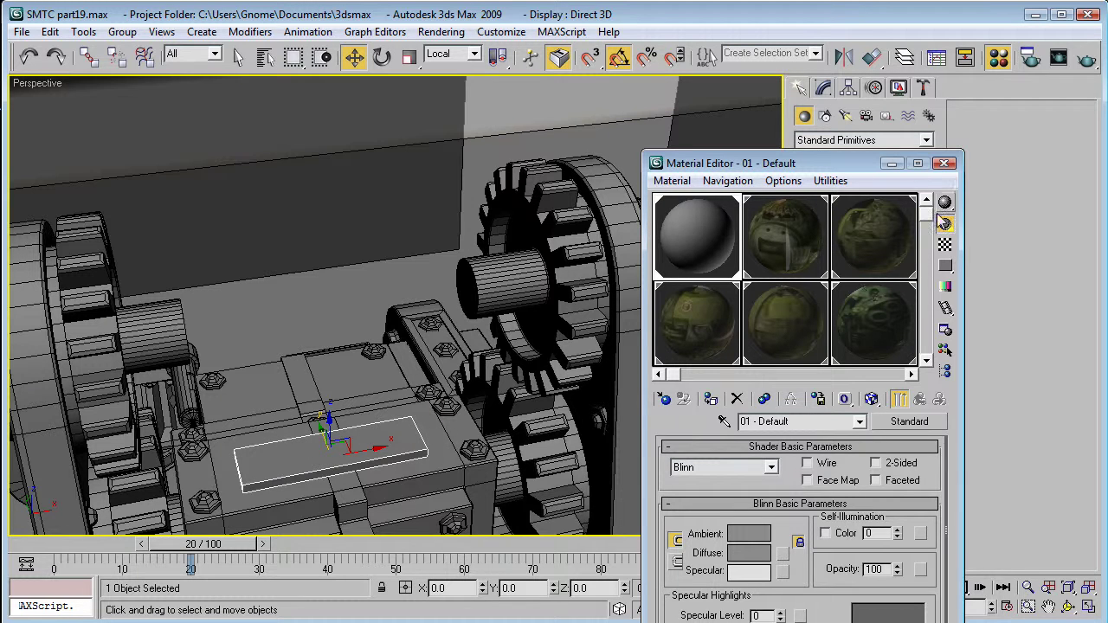
{"action": "left_click", "coordinate": [945, 164]}
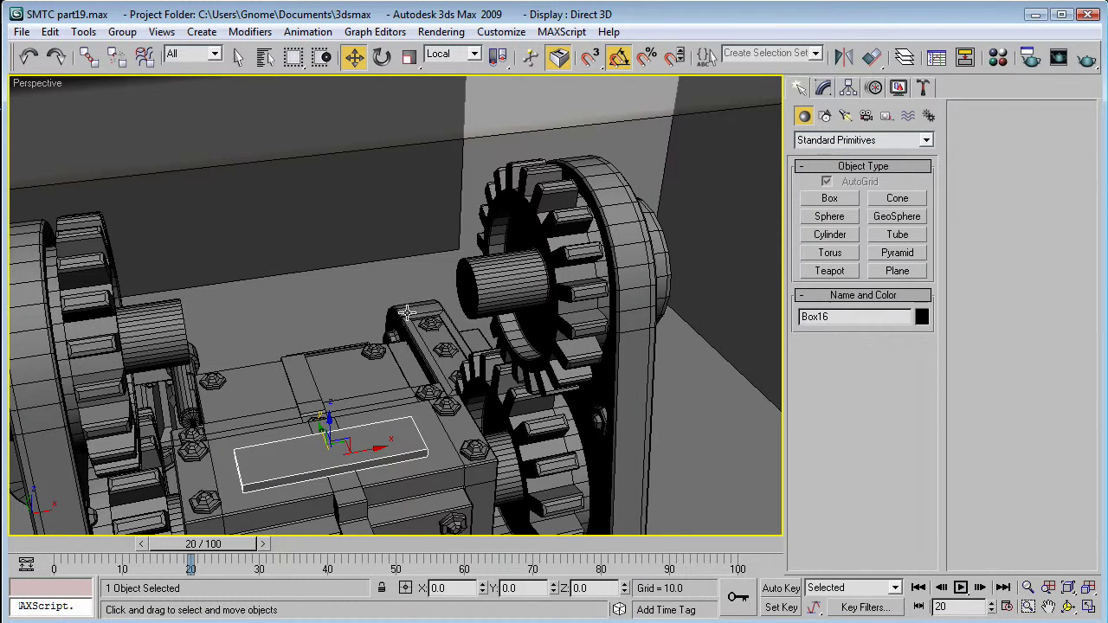
Raise the new box along Z to the gap between the two upper gear shafts, and deselect it.
{"action": "middle_click_drag", "start_coordinate": [403, 405], "coordinate": [405, 383], "text": "alt"}
{"action": "left_click_drag", "start_coordinate": [330, 422], "coordinate": [350, 232]}
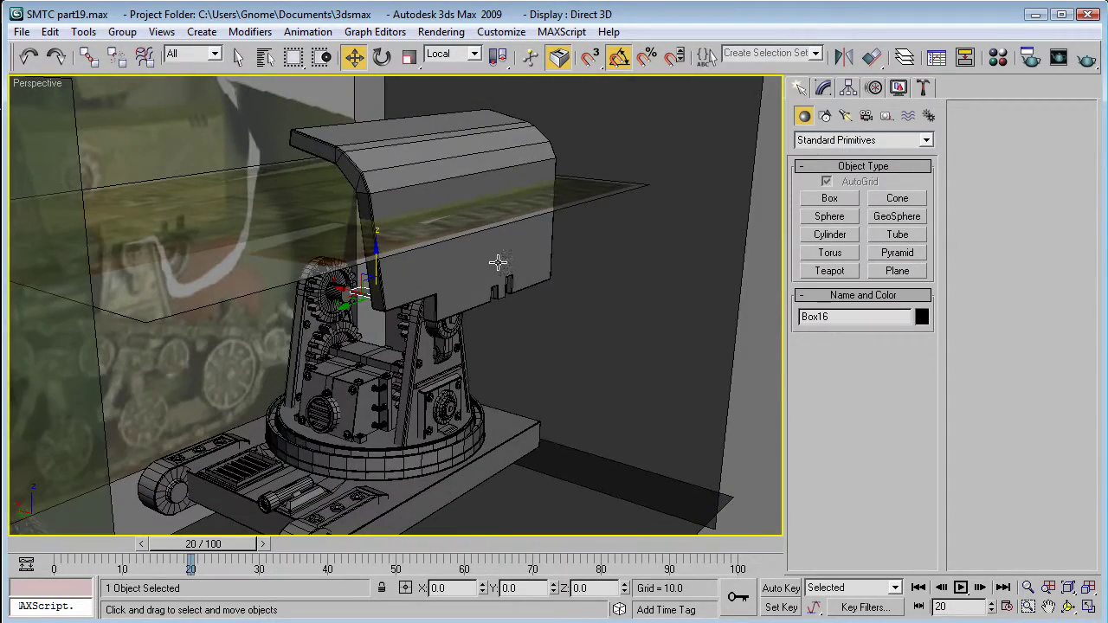
{"action": "left_click", "coordinate": [497, 263]}
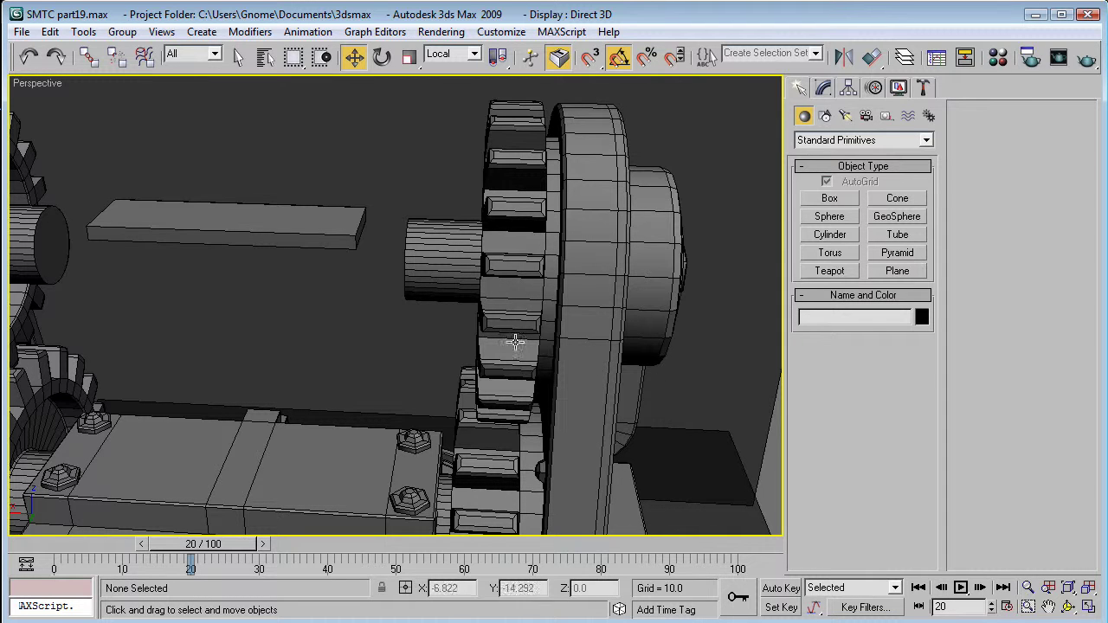
Align the thin box to the housing block below by pivot points, on Y Position only.
{"action": "left_click", "coordinate": [298, 231]}
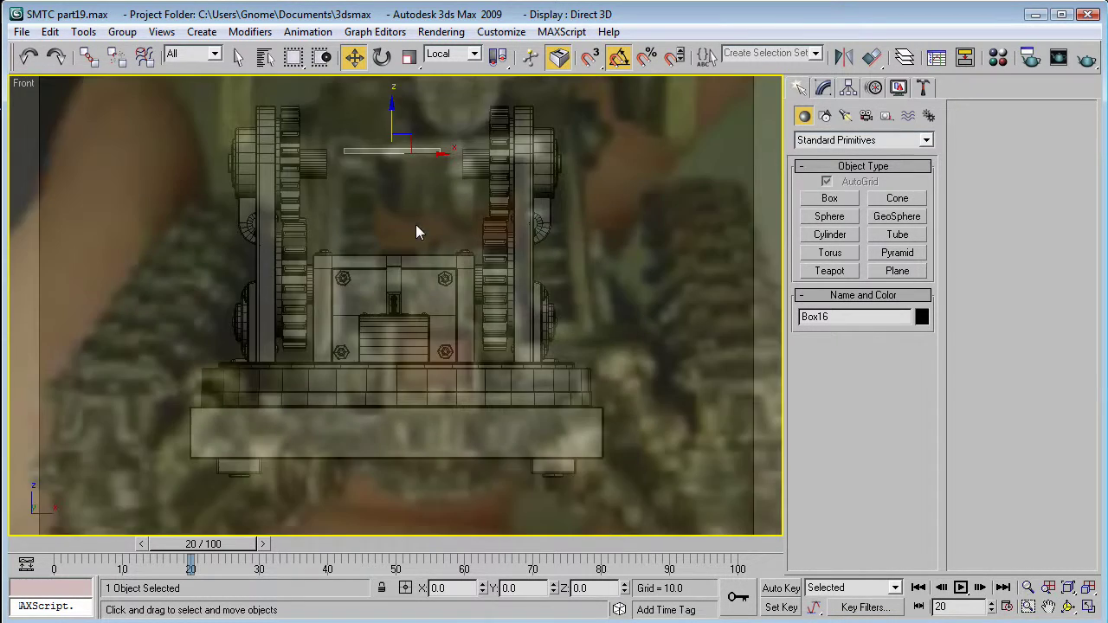
{"action": "scroll", "coordinate": [416, 225], "scroll_direction": "up", "scroll_amount": 2}
{"action": "middle_click_drag", "start_coordinate": [427, 183], "coordinate": [411, 277]}
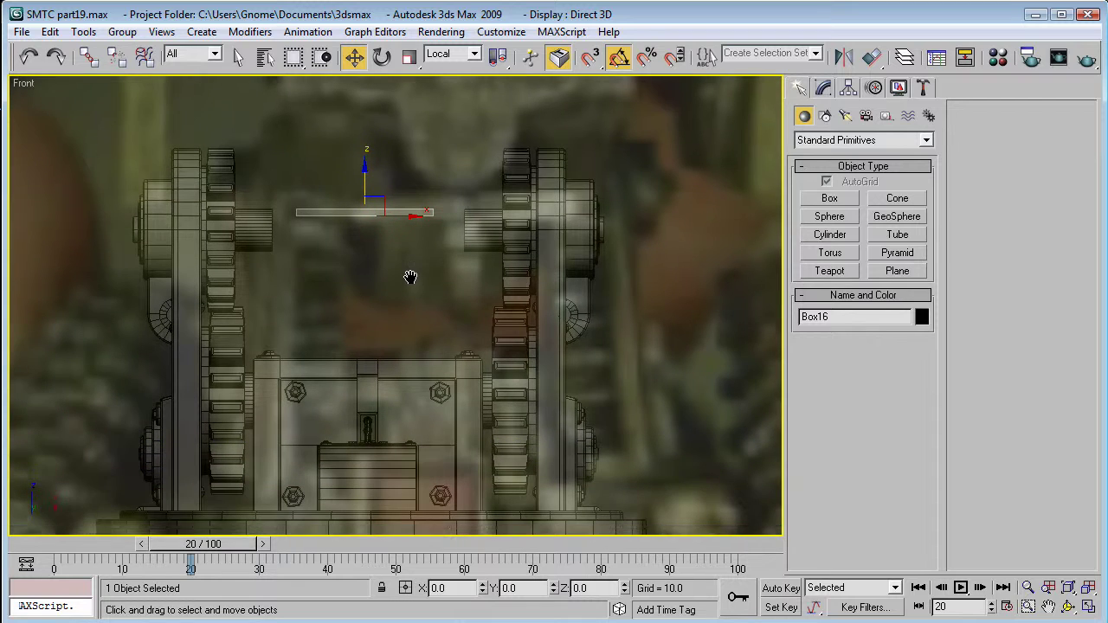
{"action": "left_click", "coordinate": [881, 54]}
{"action": "left_click", "coordinate": [385, 382]}
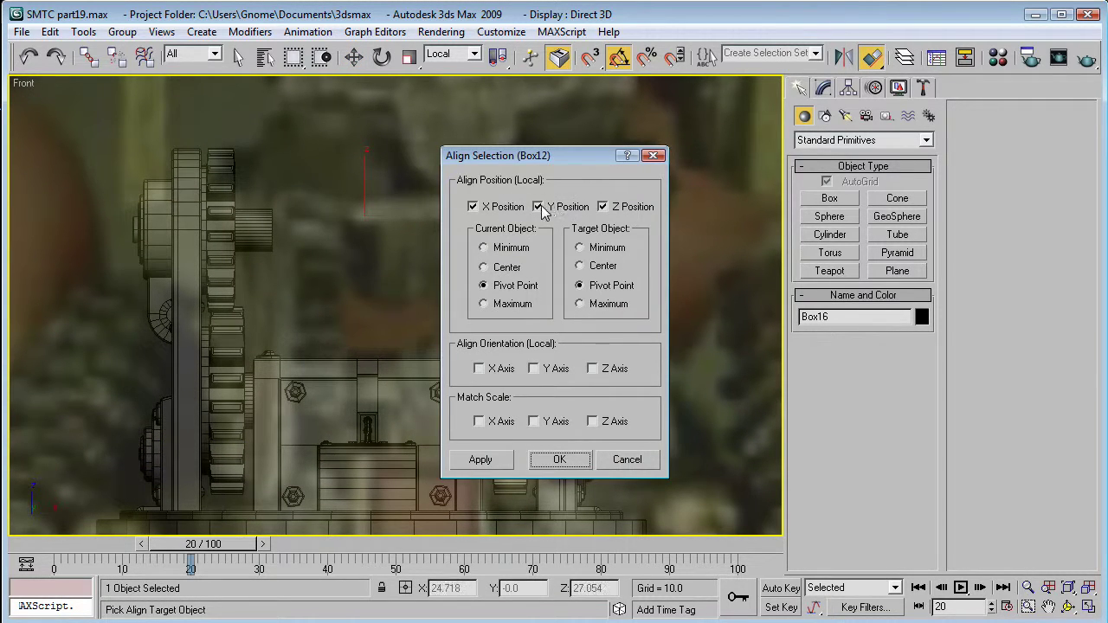
{"action": "left_click", "coordinate": [538, 207]}
{"action": "left_click", "coordinate": [603, 207]}
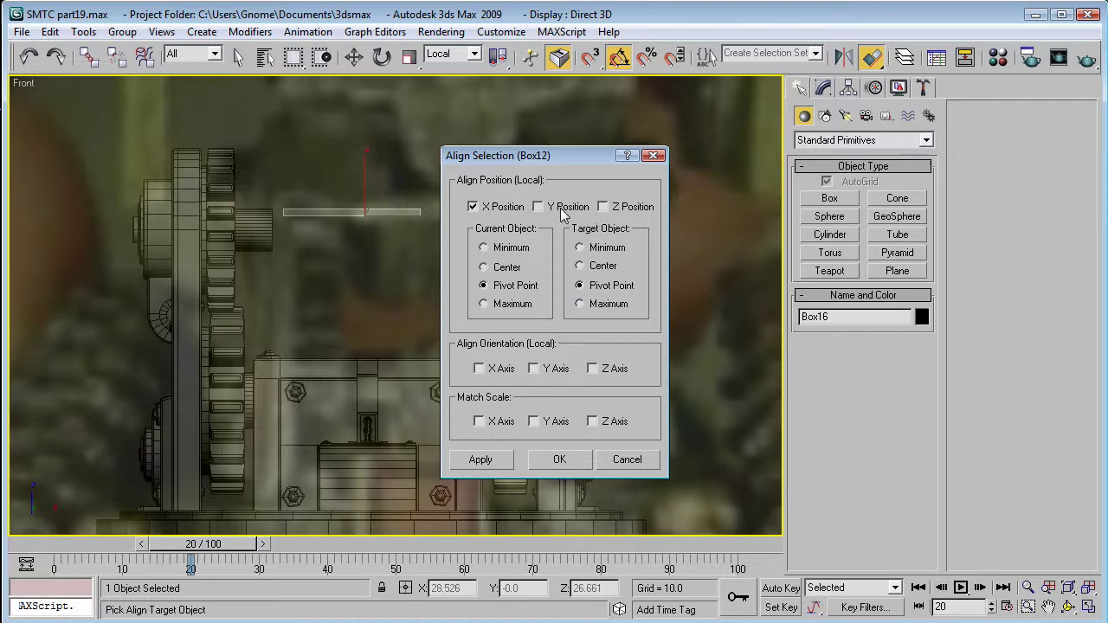
{"action": "left_click_drag", "start_coordinate": [543, 156], "coordinate": [659, 173]}
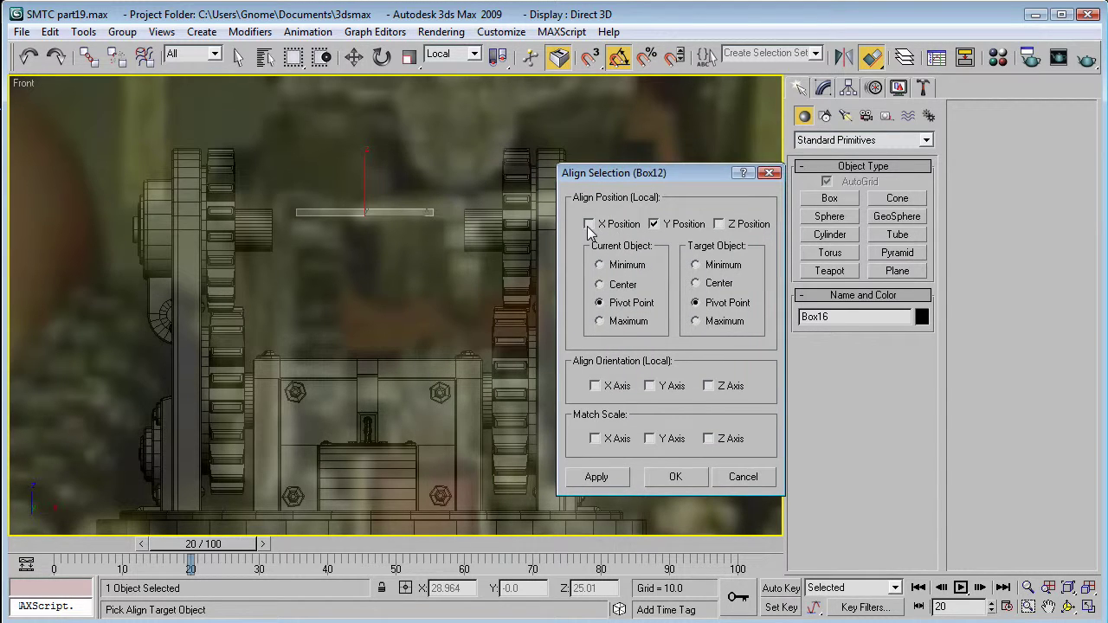
{"action": "left_click", "coordinate": [680, 476]}
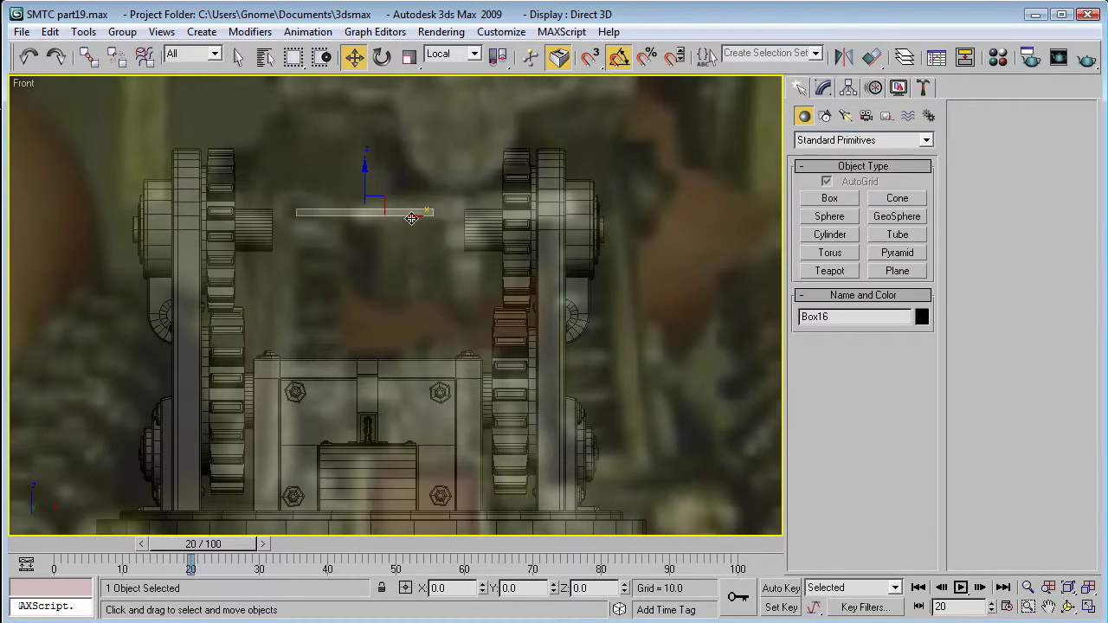
Select the box's long front side polygon and extend it outward along Y to about 17.9.
{"action": "key", "text": "p"}
{"action": "middle_click_drag", "start_coordinate": [438, 255], "coordinate": [571, 296]}
{"action": "scroll", "coordinate": [549, 260], "scroll_direction": "down", "scroll_amount": 2}
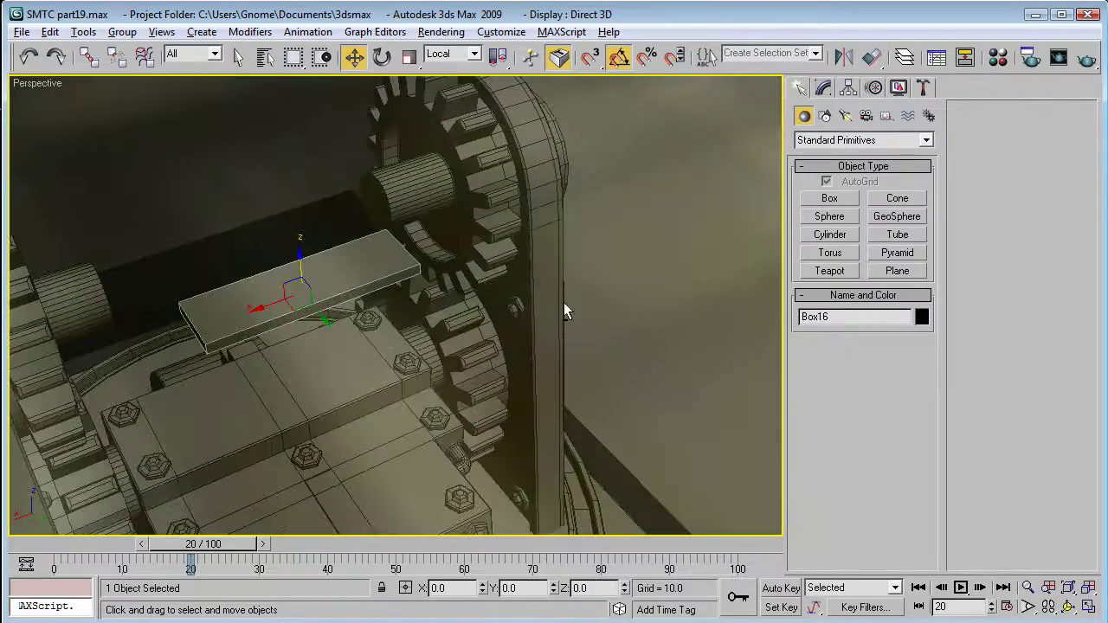
{"action": "left_click", "coordinate": [823, 89]}
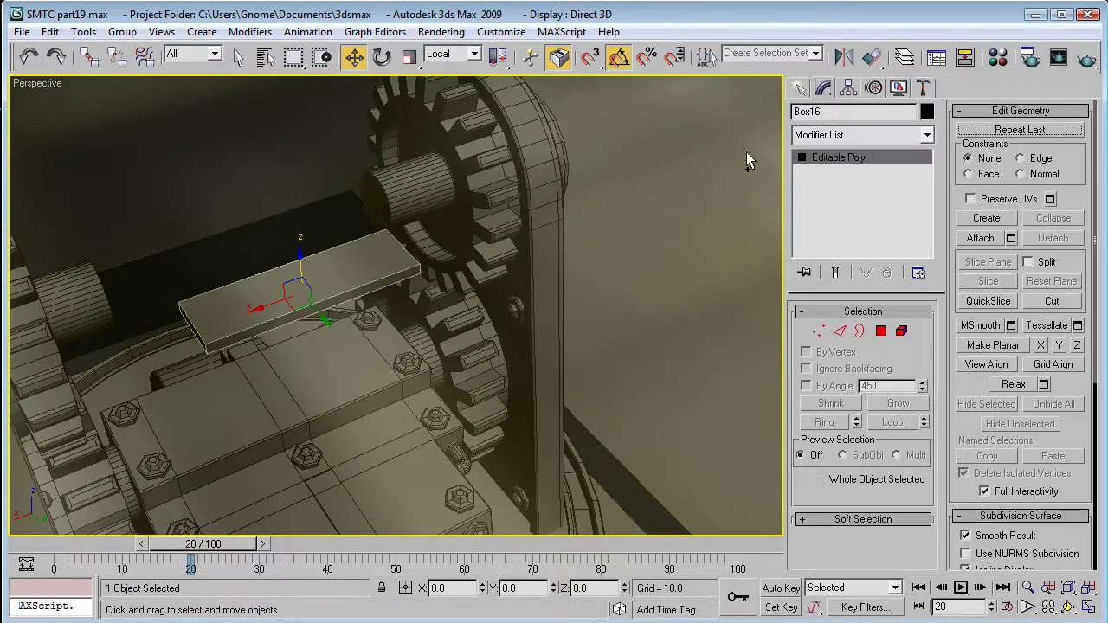
{"action": "left_click", "coordinate": [818, 331]}
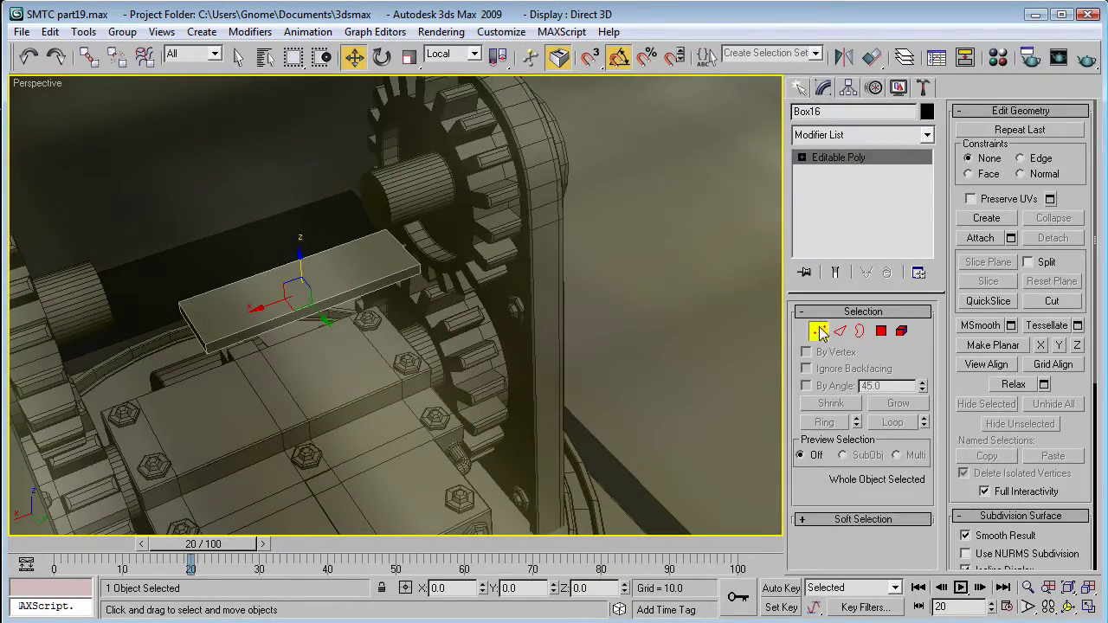
{"action": "left_click", "coordinate": [881, 331]}
{"action": "middle_click_drag", "start_coordinate": [364, 333], "coordinate": [628, 275], "text": "alt"}
{"action": "left_click", "coordinate": [378, 305]}
{"action": "middle_click_drag", "start_coordinate": [379, 305], "coordinate": [307, 273], "text": "alt"}
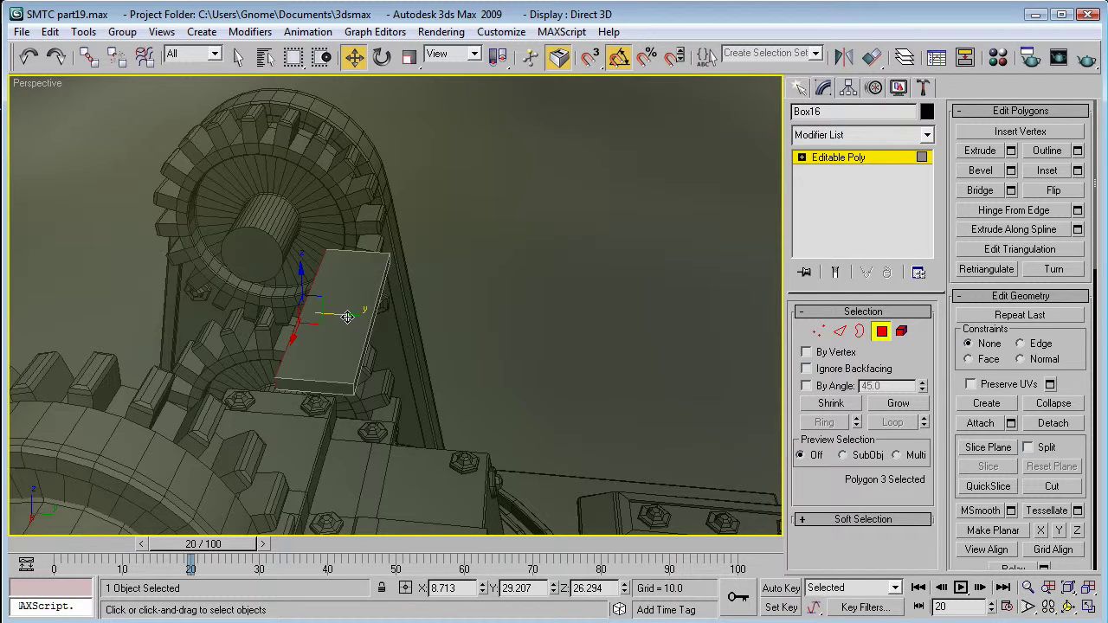
{"action": "left_click_drag", "start_coordinate": [346, 317], "coordinate": [136, 294]}
Fine-tune the box's front polygon in the top view to about 18.33 along Y.
{"action": "key", "text": "t"}
{"action": "scroll", "coordinate": [357, 224], "scroll_direction": "up", "scroll_amount": 3}
{"action": "scroll", "coordinate": [505, 165], "scroll_direction": "up", "scroll_amount": 3}
{"action": "middle_click_drag", "start_coordinate": [505, 164], "coordinate": [348, 442]}
{"action": "scroll", "coordinate": [348, 443], "scroll_direction": "up", "scroll_amount": 3}
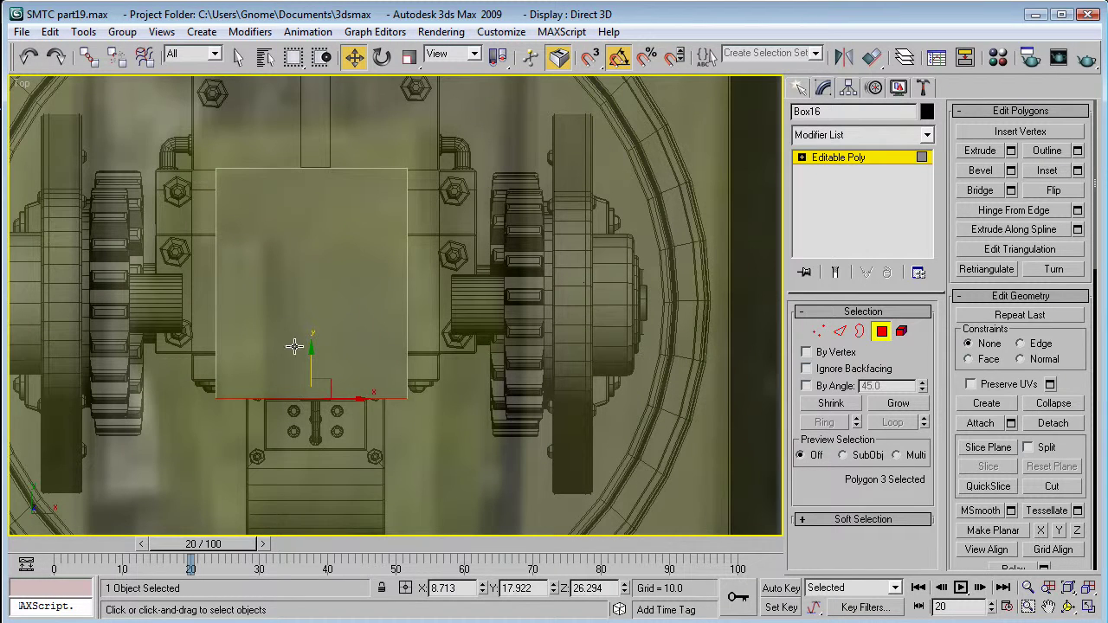
{"action": "mouse_move", "coordinate": [314, 361]}
{"action": "left_mouse_down"}
{"action": "mouse_move", "coordinate": [314, 317]}
{"action": "mouse_move", "coordinate": [310, 378]}
{"action": "mouse_move", "coordinate": [312, 357]}
{"action": "left_mouse_up"}
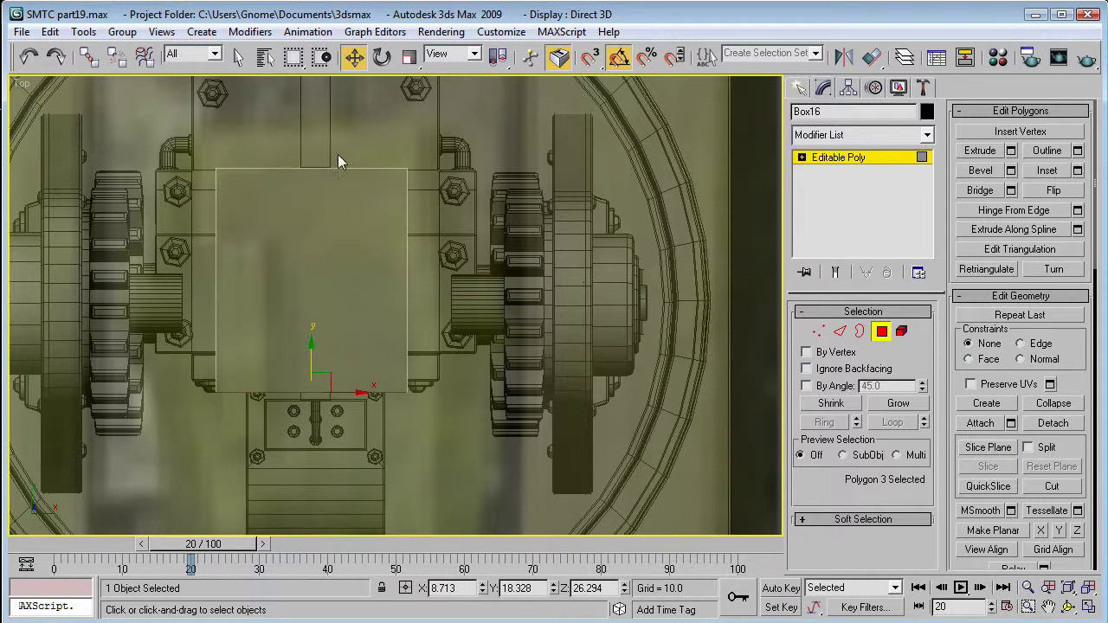
Pull the box's four rear vertices forward along Y to about 29.4 to shorten it, and leave vertex editing.
{"action": "left_click", "coordinate": [818, 331]}
{"action": "left_click_drag", "start_coordinate": [188, 136], "coordinate": [443, 230]}
{"action": "middle_click_drag", "start_coordinate": [443, 206], "coordinate": [445, 214]}
{"action": "left_click_drag", "start_coordinate": [315, 134], "coordinate": [365, 188]}
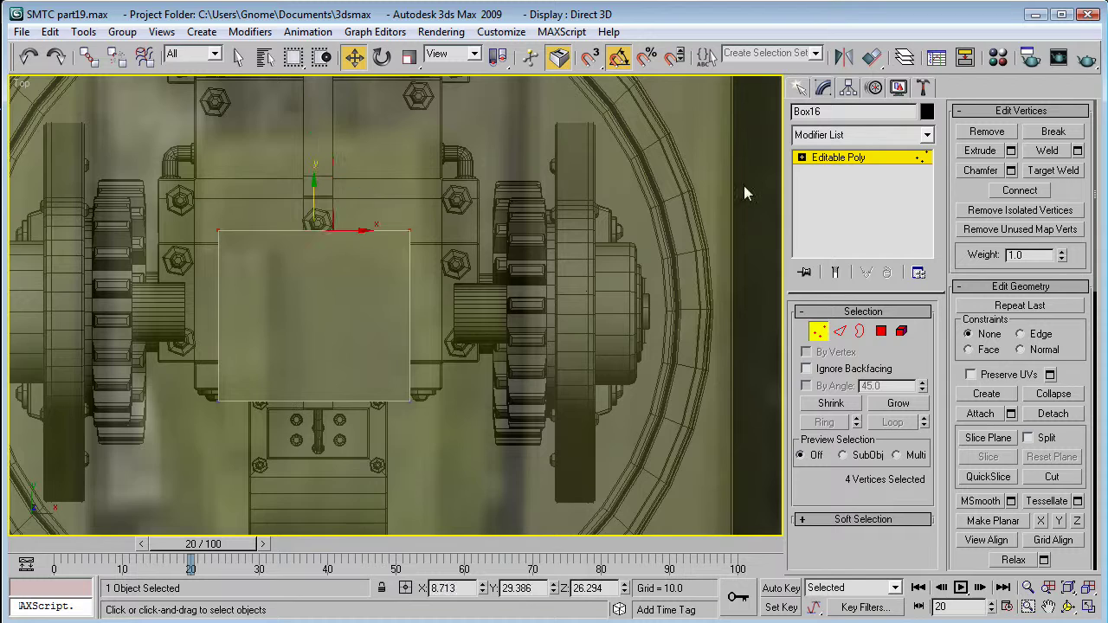
{"action": "left_click", "coordinate": [821, 163]}
Thicken the box by lowering its bottom polygon along Z to about 25.67.
{"action": "key", "text": "p"}
{"action": "key", "text": "z"}
{"action": "middle_click_drag", "start_coordinate": [383, 323], "coordinate": [420, 179], "text": "alt"}
{"action": "left_click", "coordinate": [881, 331]}
{"action": "left_click", "coordinate": [634, 313]}
{"action": "scroll", "coordinate": [467, 314], "scroll_direction": "down", "scroll_amount": 5}
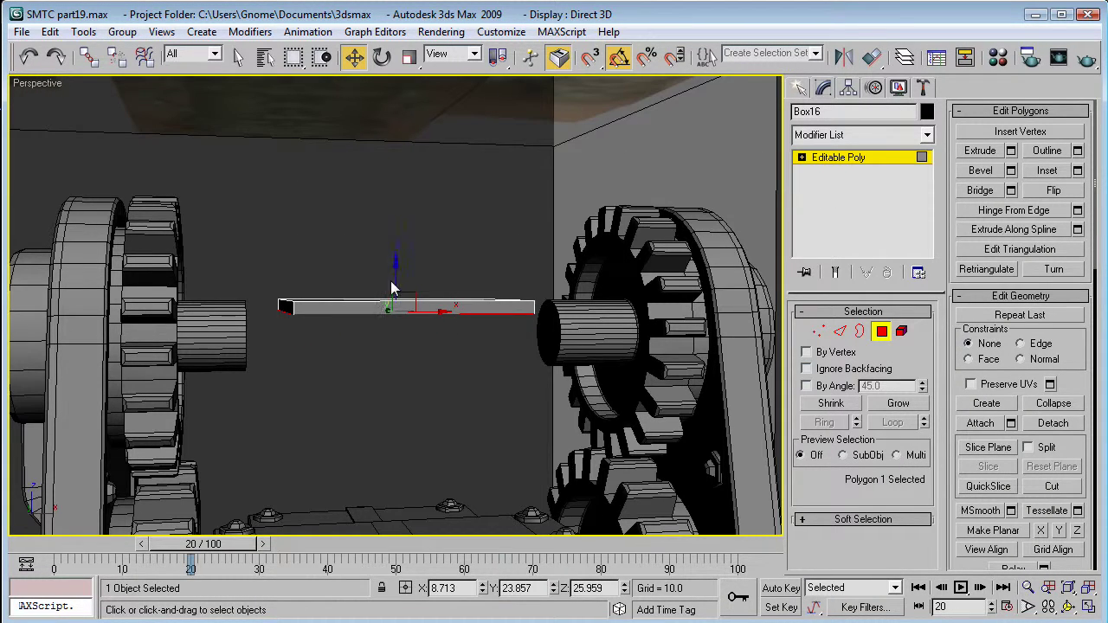
{"action": "left_click_drag", "start_coordinate": [402, 290], "coordinate": [394, 285]}
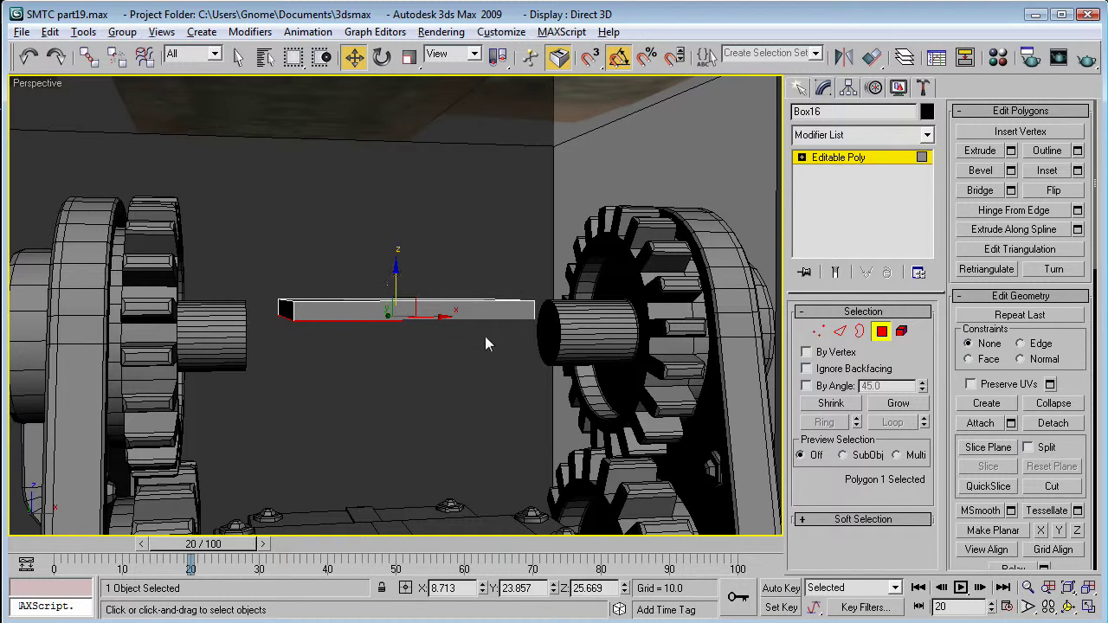
Create a cylinder on the box's underside with AutoGrid, about 2.7 in radius and 4.3 in height.
{"action": "middle_click_drag", "start_coordinate": [494, 340], "coordinate": [479, 299], "text": "alt"}
{"action": "left_click", "coordinate": [798, 87]}
{"action": "left_click", "coordinate": [821, 239]}
{"action": "middle_click_drag", "start_coordinate": [412, 353], "coordinate": [401, 320], "text": "alt"}
{"action": "scroll", "coordinate": [400, 318], "scroll_direction": "up", "scroll_amount": 1}
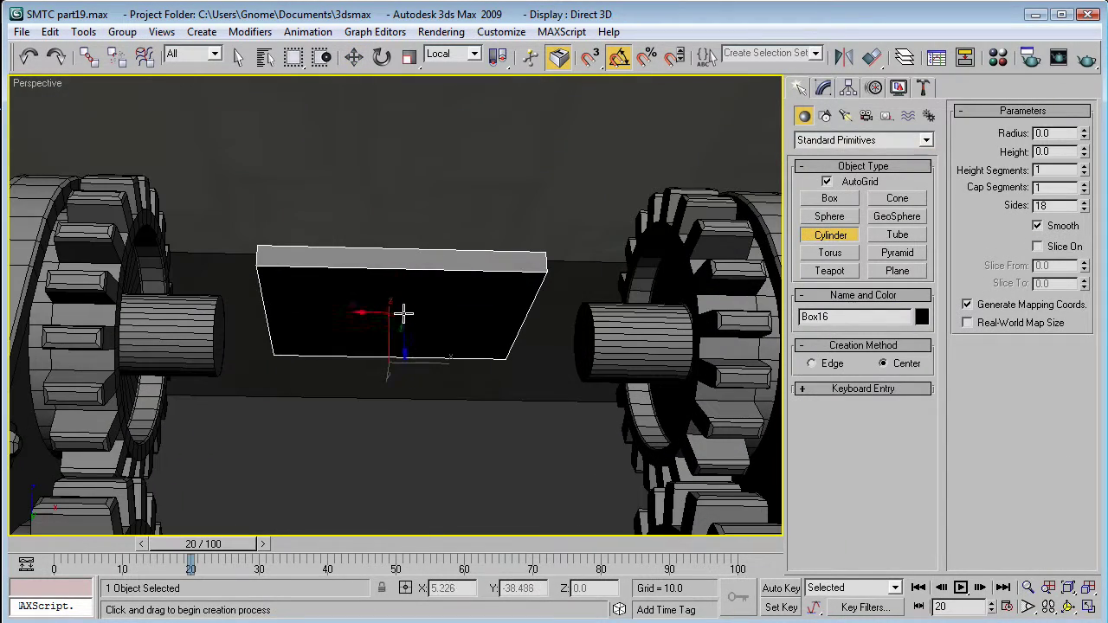
{"action": "left_click_drag", "start_coordinate": [405, 312], "coordinate": [497, 307]}
{"action": "left_click", "coordinate": [413, 414]}
Rotate the cylinder so it lies parallel to the upper gear shafts, and shift it about 2.3 backward along its local Z.
{"action": "key", "text": "e"}
{"action": "middle_click_drag", "start_coordinate": [497, 303], "coordinate": [475, 370], "text": "alt"}
{"action": "key", "text": "w"}
{"action": "left_click_drag", "start_coordinate": [446, 311], "coordinate": [398, 307]}
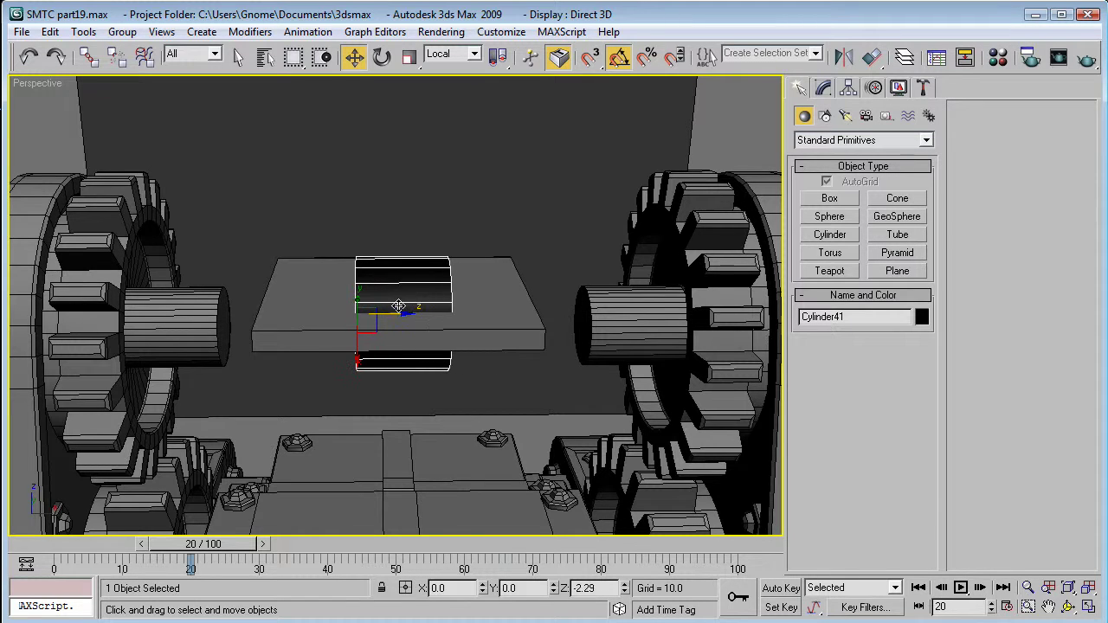
Align the cylinder to the thin box by pivot points, on X Position only.
{"action": "left_click", "coordinate": [871, 56]}
{"action": "left_click", "coordinate": [478, 317]}
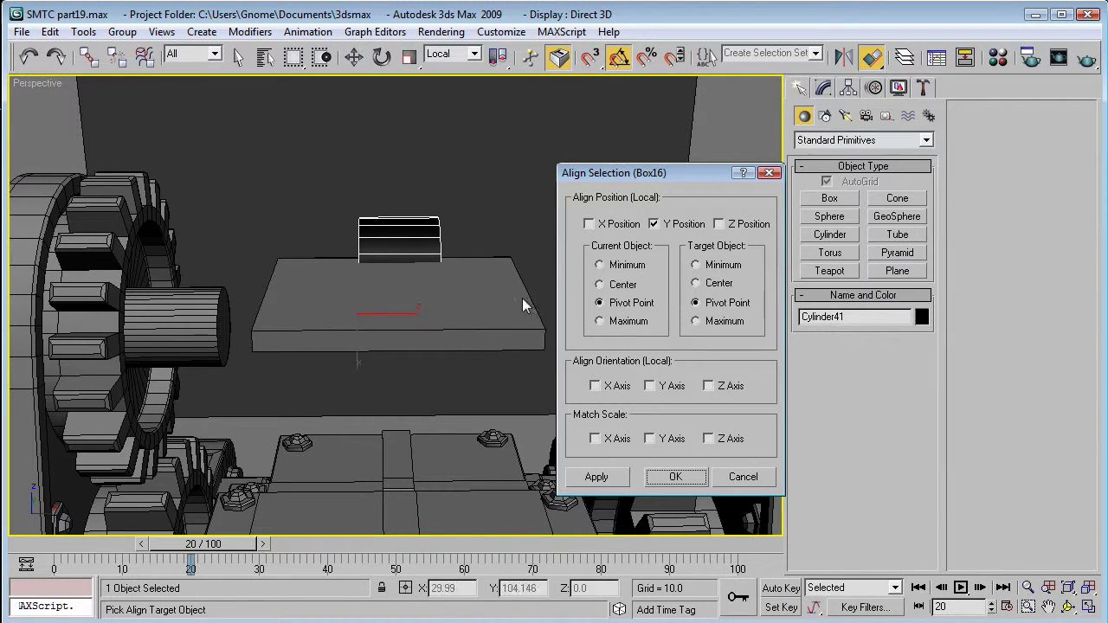
{"action": "left_click", "coordinate": [663, 224]}
{"action": "left_click", "coordinate": [590, 224]}
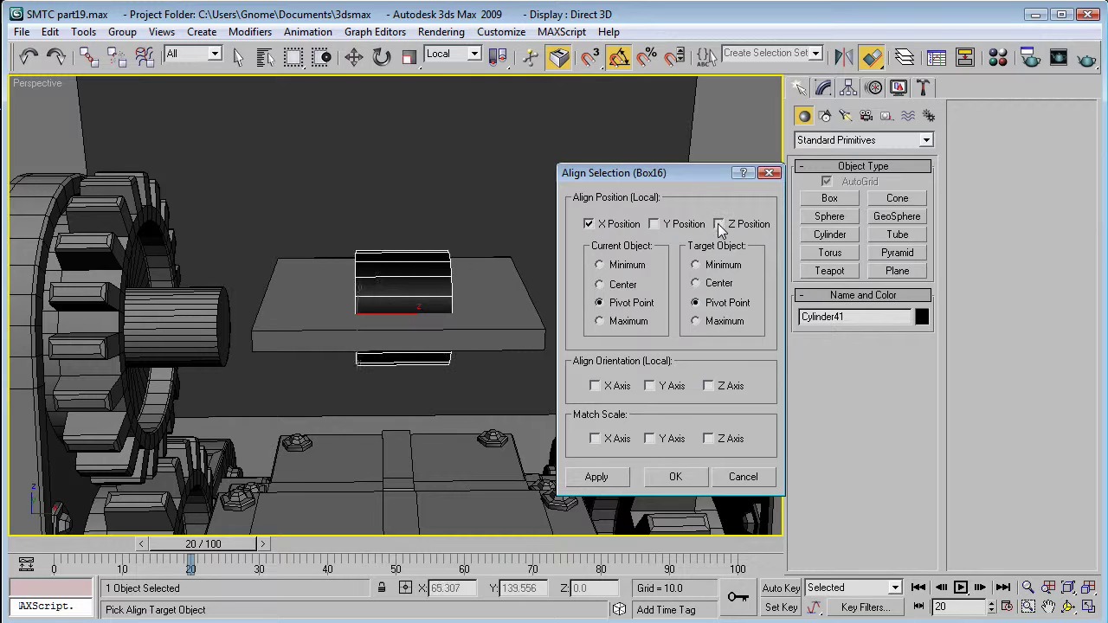
{"action": "left_click", "coordinate": [664, 478]}
Enlarge the cylinder to radius 6.875 and height 13.963, and shift it along its local Z to centre it between the gear shafts.
{"action": "middle_click_drag", "start_coordinate": [554, 411], "coordinate": [465, 359], "text": "alt"}
{"action": "key", "text": "f"}
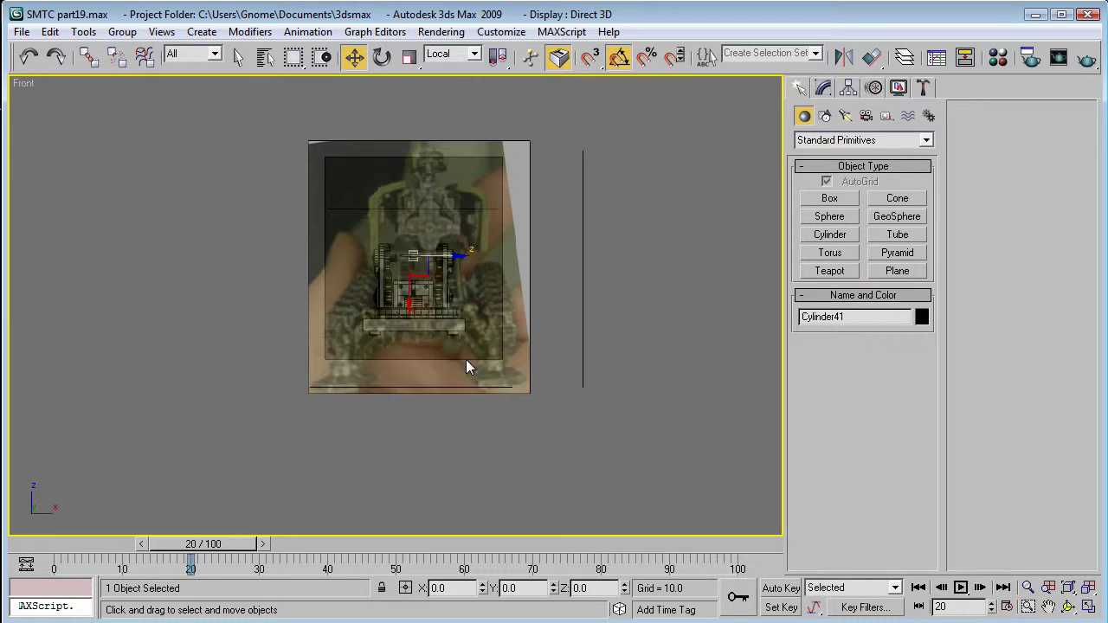
{"action": "scroll", "coordinate": [450, 325], "scroll_direction": "up", "scroll_amount": 3}
{"action": "scroll", "coordinate": [512, 395], "scroll_direction": "up", "scroll_amount": 5}
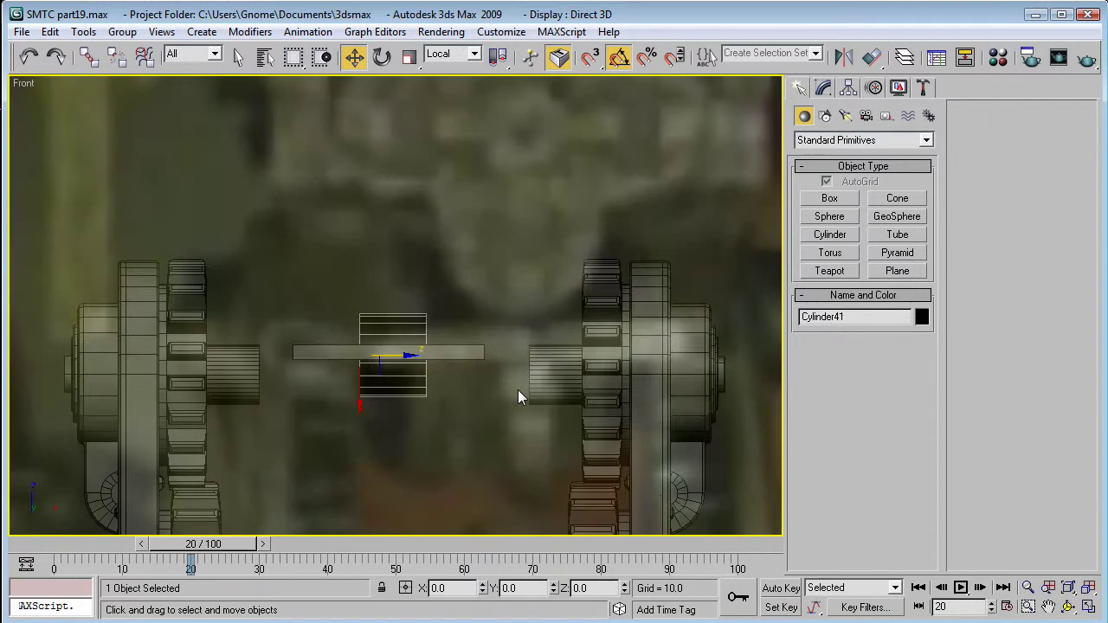
{"action": "middle_click_drag", "start_coordinate": [507, 388], "coordinate": [503, 364]}
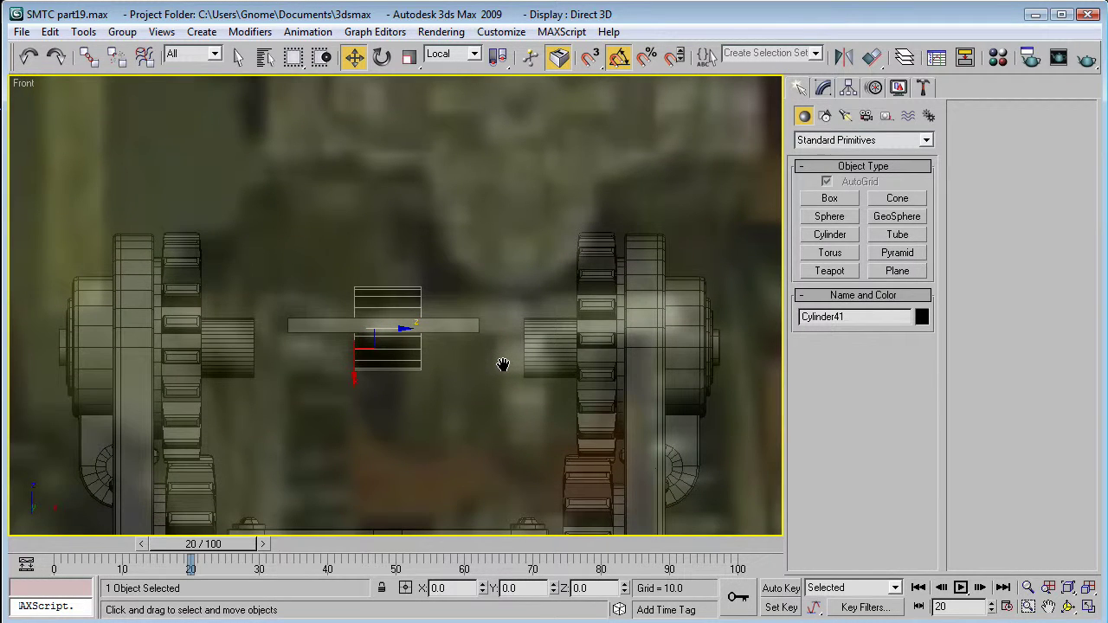
{"action": "left_click", "coordinate": [822, 88]}
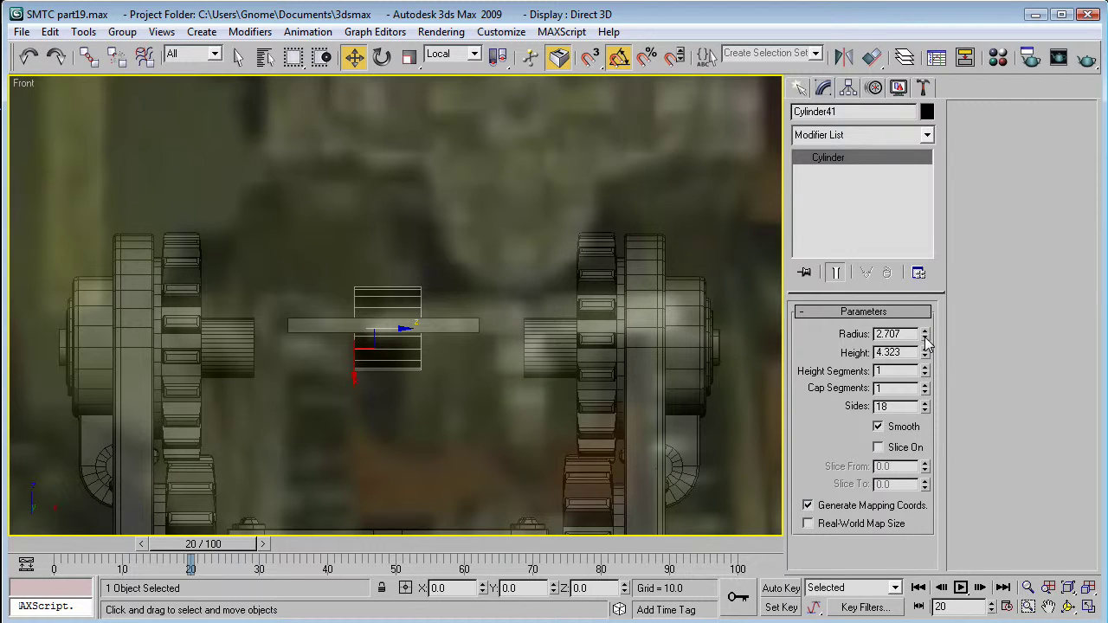
{"action": "left_click_drag", "start_coordinate": [925, 335], "coordinate": [902, 245]}
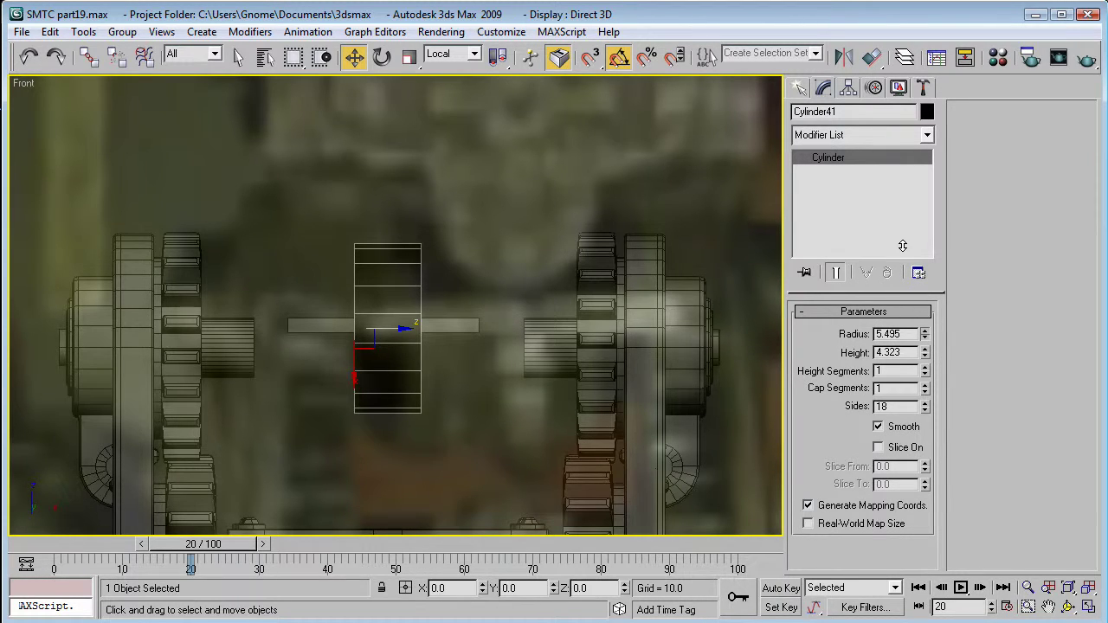
{"action": "mouse_move", "coordinate": [901, 246]}
{"action": "left_mouse_down"}
{"action": "mouse_move", "coordinate": [886, 202]}
{"action": "mouse_move", "coordinate": [885, 232]}
{"action": "left_mouse_up"}
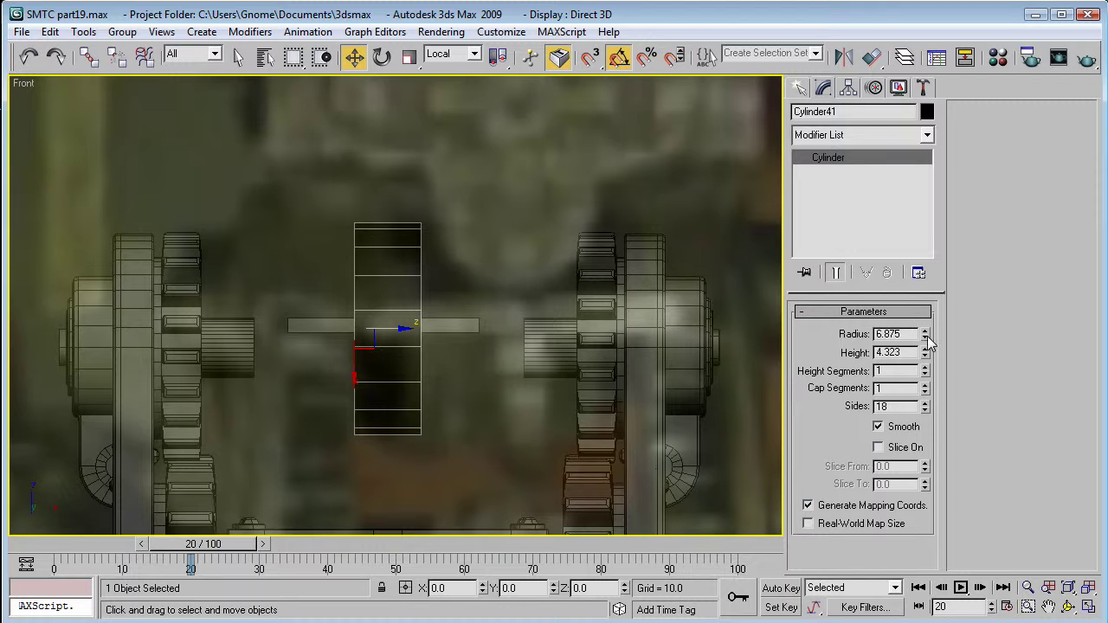
{"action": "left_click_drag", "start_coordinate": [925, 355], "coordinate": [948, 160]}
{"action": "left_click_drag", "start_coordinate": [398, 332], "coordinate": [323, 326]}
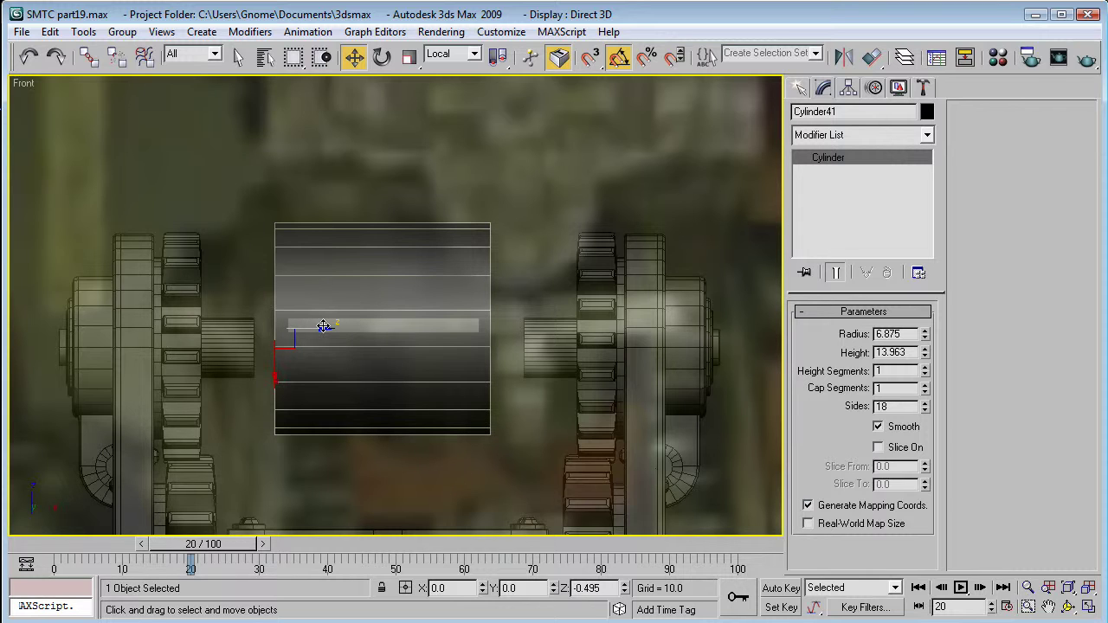
Raise the thin box slightly along Z and scale all eight of its vertices along X until both ends overlap the upper gears.
{"action": "left_click", "coordinate": [396, 322]}
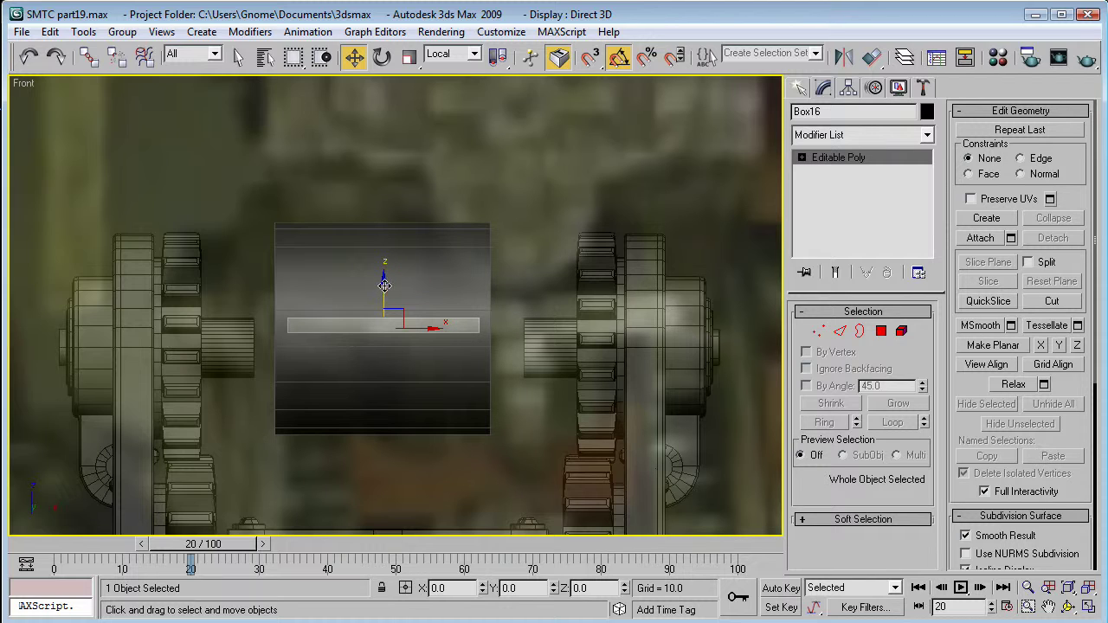
{"action": "left_click_drag", "start_coordinate": [384, 285], "coordinate": [382, 258]}
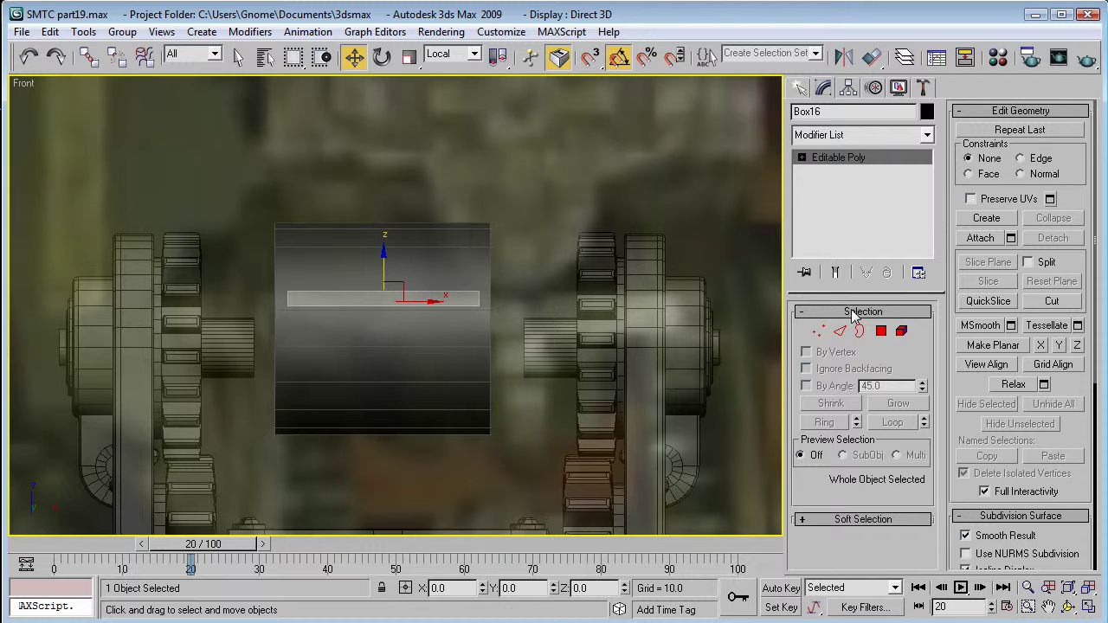
{"action": "left_click", "coordinate": [818, 330]}
{"action": "left_click_drag", "start_coordinate": [193, 201], "coordinate": [501, 353]}
{"action": "key", "text": "r"}
{"action": "left_click_drag", "start_coordinate": [433, 298], "coordinate": [476, 308]}
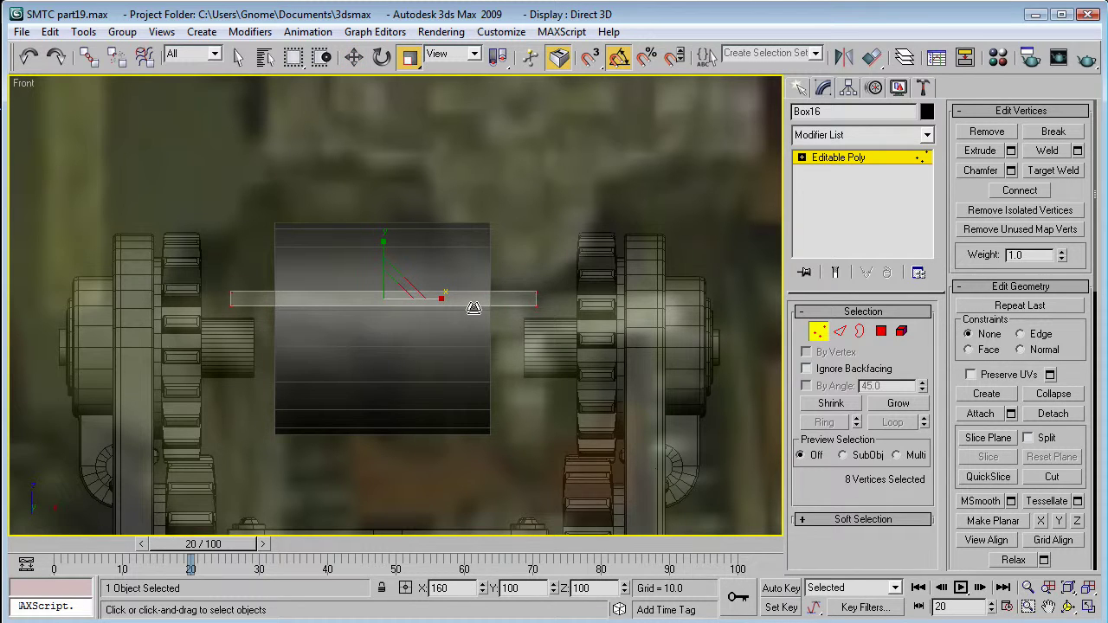
{"action": "mouse_move", "coordinate": [473, 308]}
{"action": "left_mouse_down"}
{"action": "mouse_move", "coordinate": [463, 305]}
{"action": "mouse_move", "coordinate": [486, 305]}
{"action": "left_mouse_up"}
Shift the box's vertices about 0.28 along X to centre it between the gears, and leave vertex editing.
{"action": "key", "text": "w"}
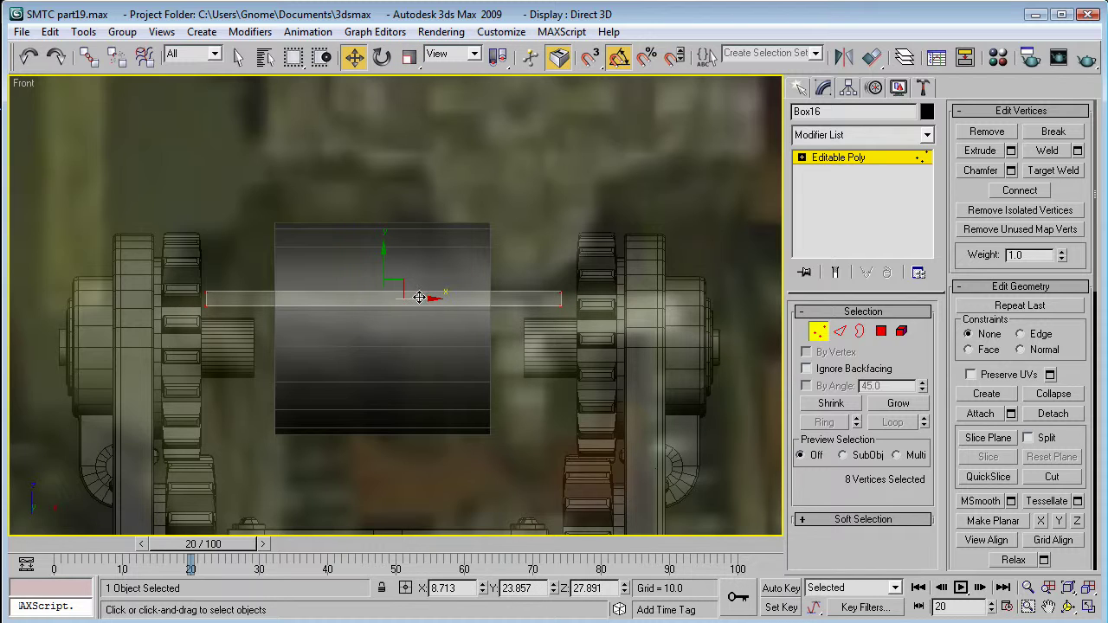
{"action": "left_click_drag", "start_coordinate": [419, 297], "coordinate": [423, 297]}
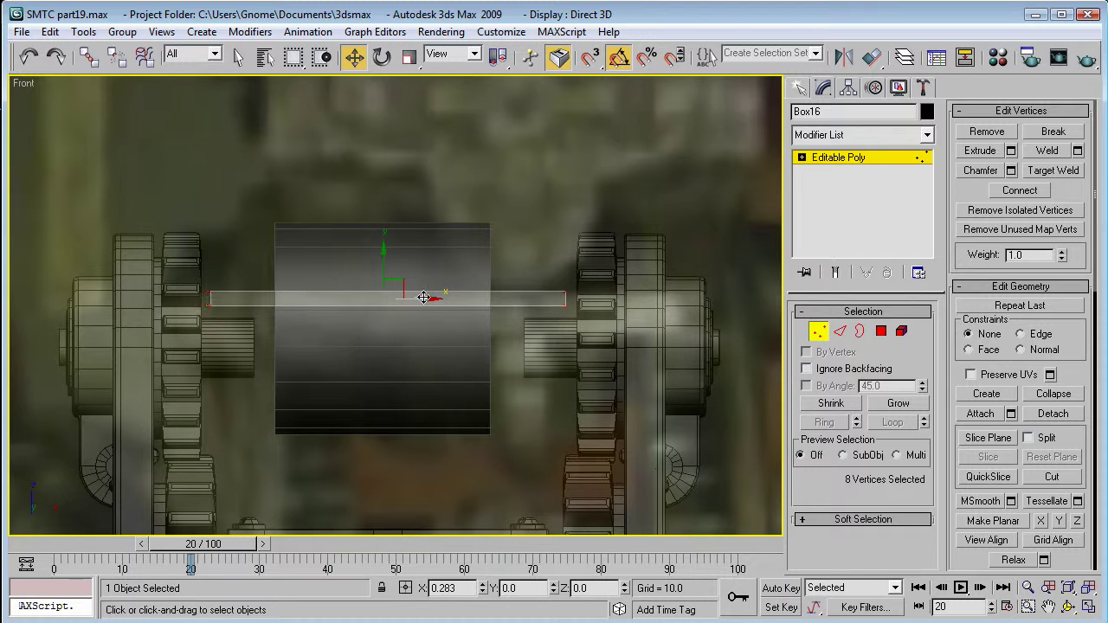
{"action": "left_click", "coordinate": [836, 158]}
Nudge the cylinder along its local Z to centre it between the shafts, and set its sides to 26.
{"action": "left_click", "coordinate": [447, 385]}
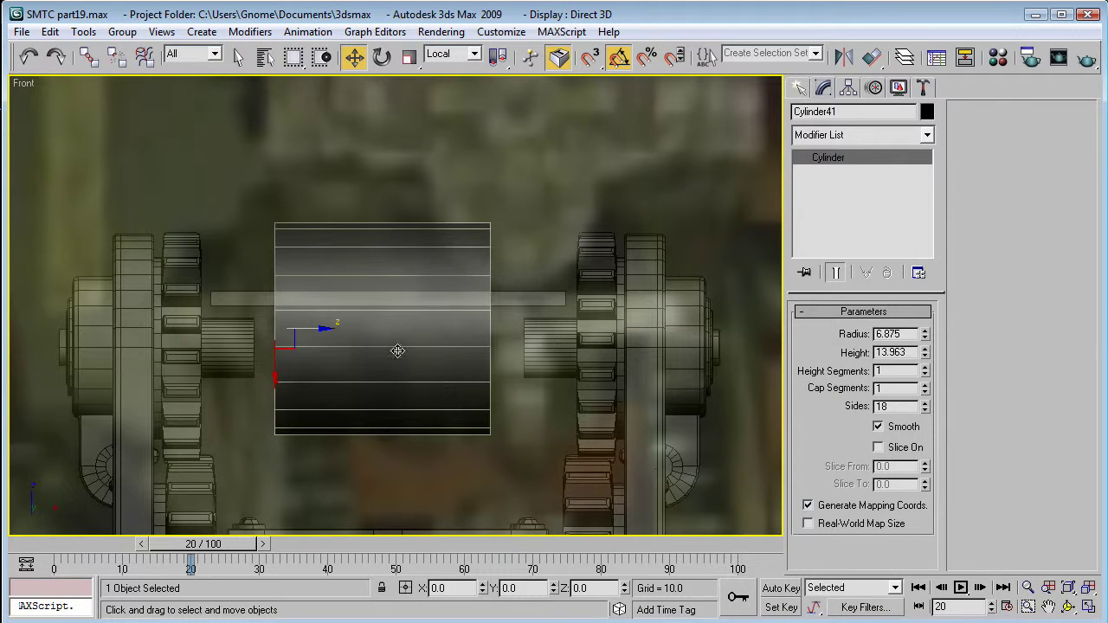
{"action": "left_click_drag", "start_coordinate": [309, 329], "coordinate": [316, 326]}
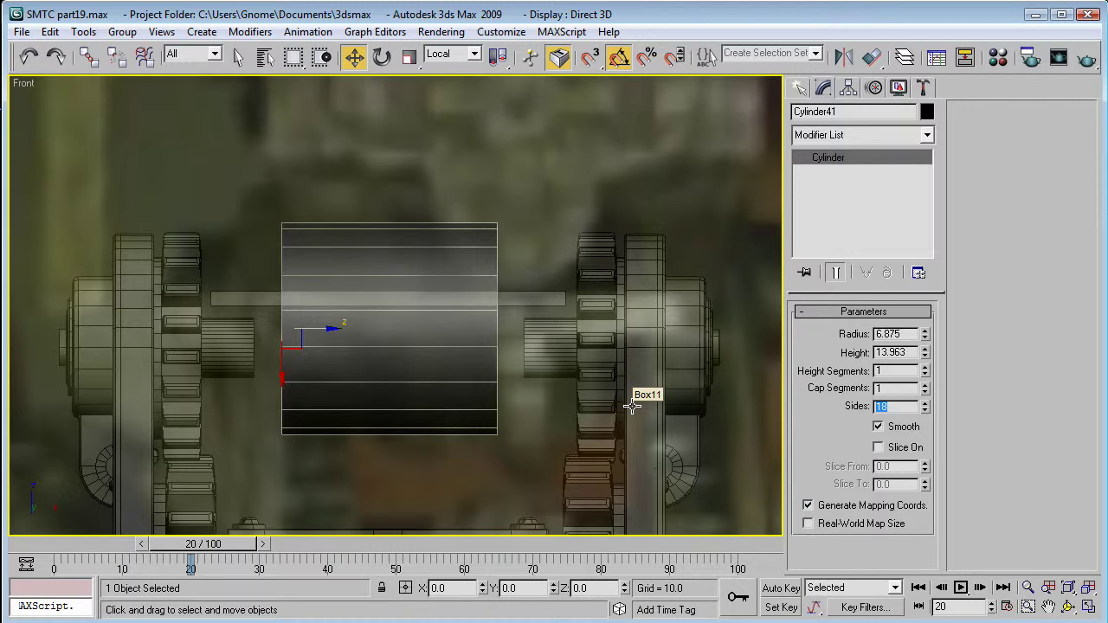
{"action": "type", "text": "26"}
{"action": "key", "text": "Return"}
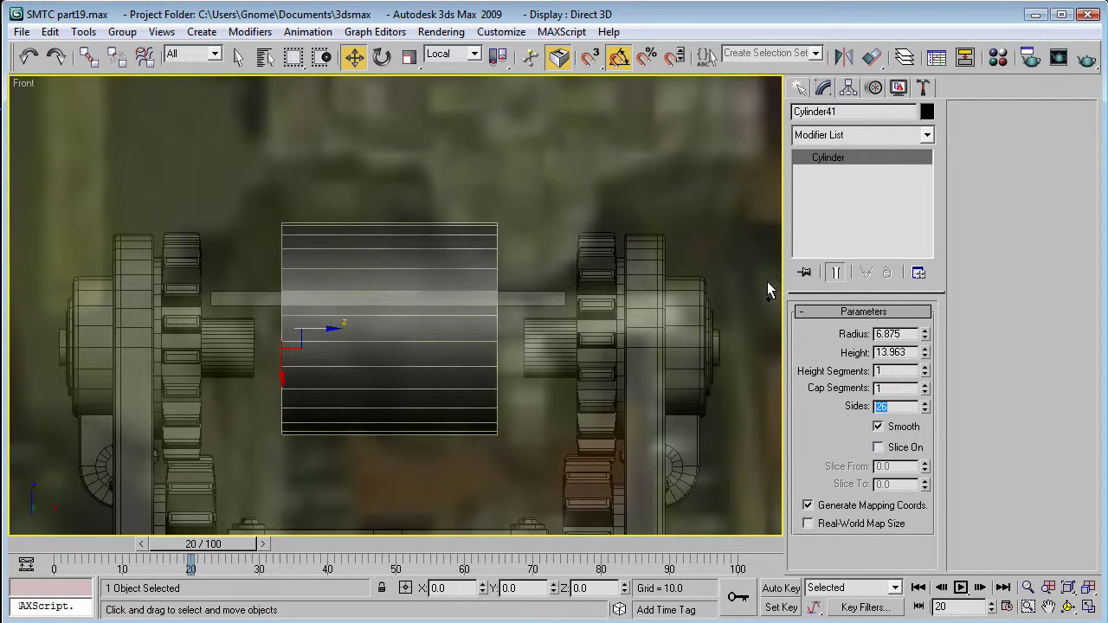
{"action": "left_click", "coordinate": [825, 204]}
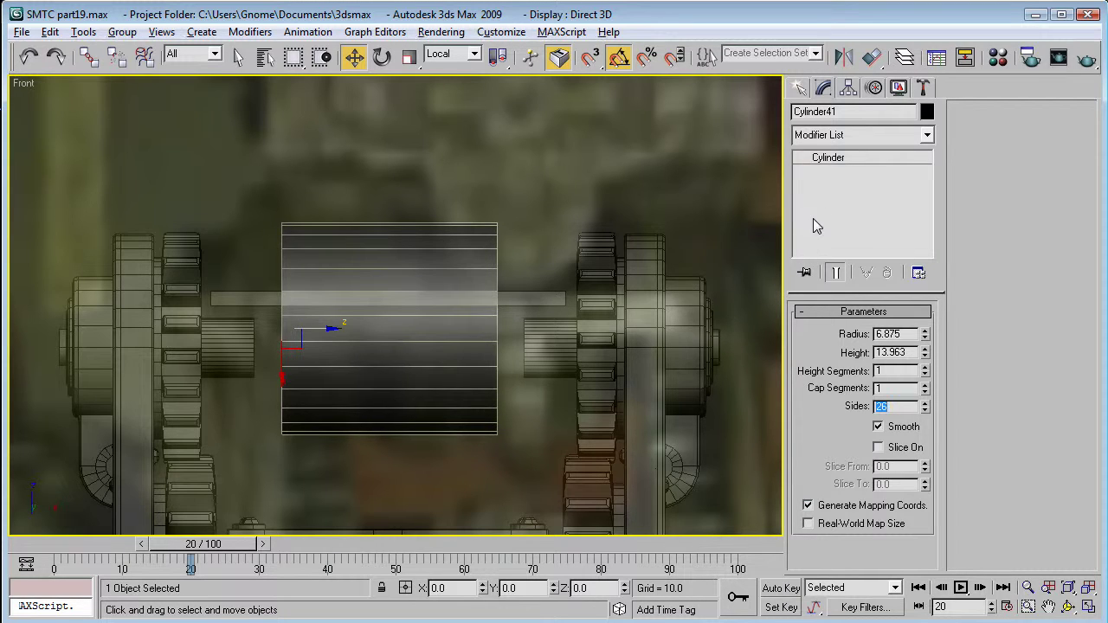
Convert the large cylinder to an editable poly and scale all 52 vertices along X to lengthen it toward both gear shafts.
{"action": "left_click", "coordinate": [432, 270]}
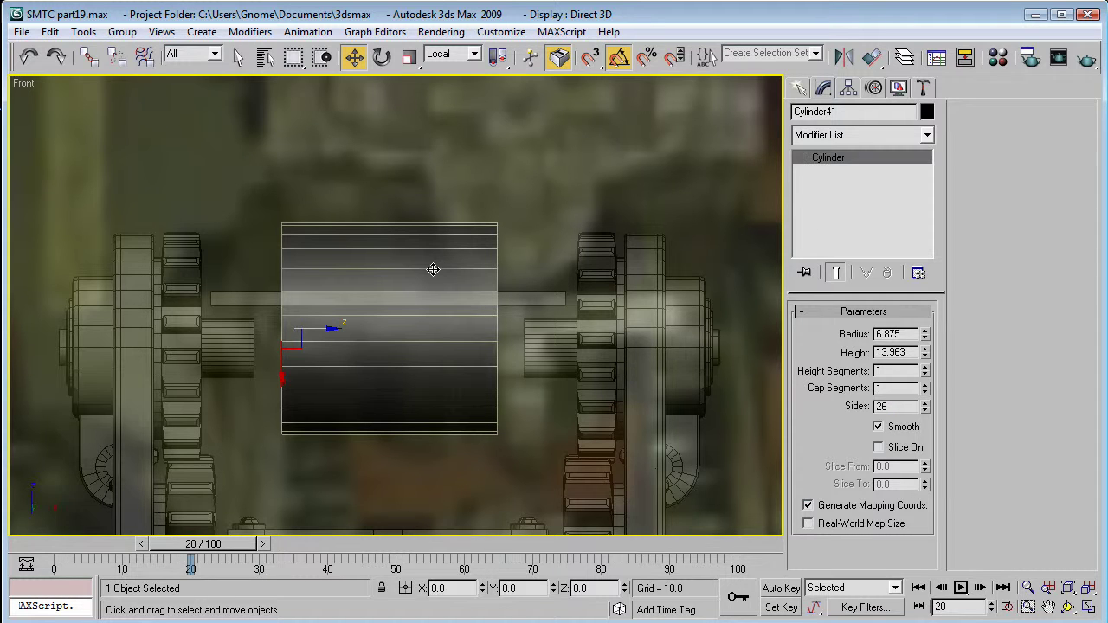
{"action": "key", "text": "alt+e"}
{"action": "left_click", "coordinate": [817, 331]}
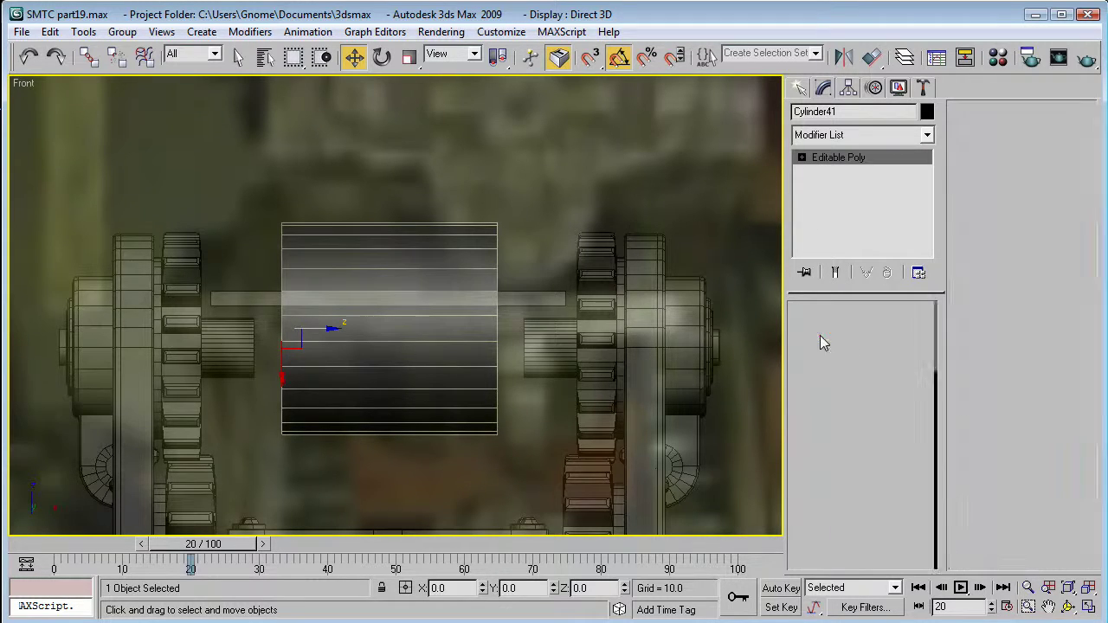
{"action": "left_click_drag", "start_coordinate": [173, 154], "coordinate": [530, 402]}
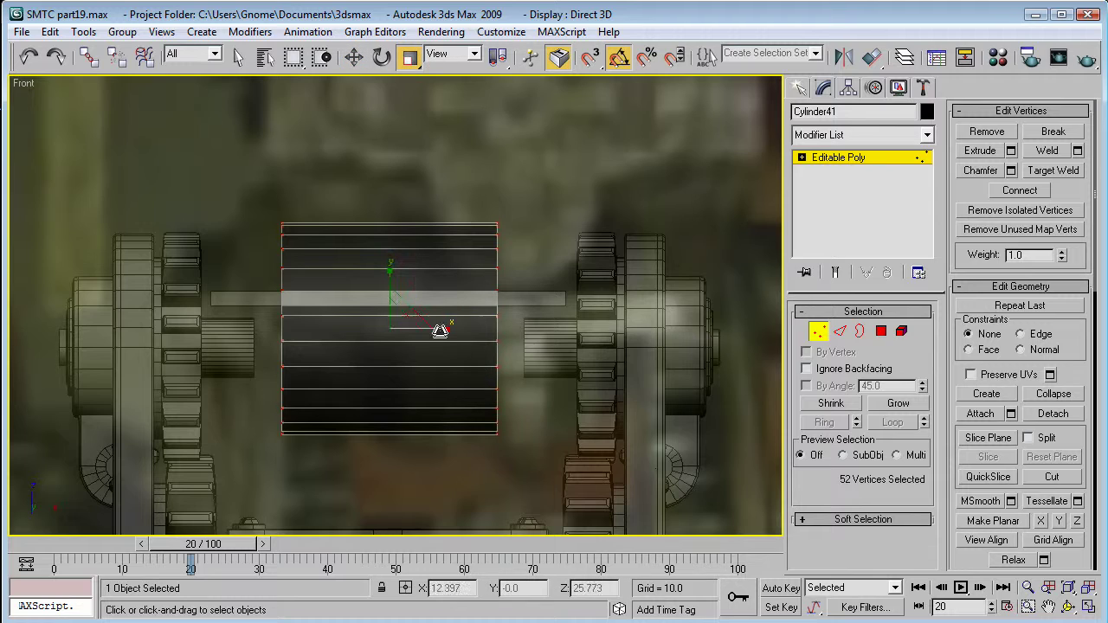
{"action": "mouse_move", "coordinate": [445, 324]}
{"action": "left_mouse_down"}
{"action": "mouse_move", "coordinate": [459, 329]}
{"action": "mouse_move", "coordinate": [448, 329]}
{"action": "left_mouse_up"}
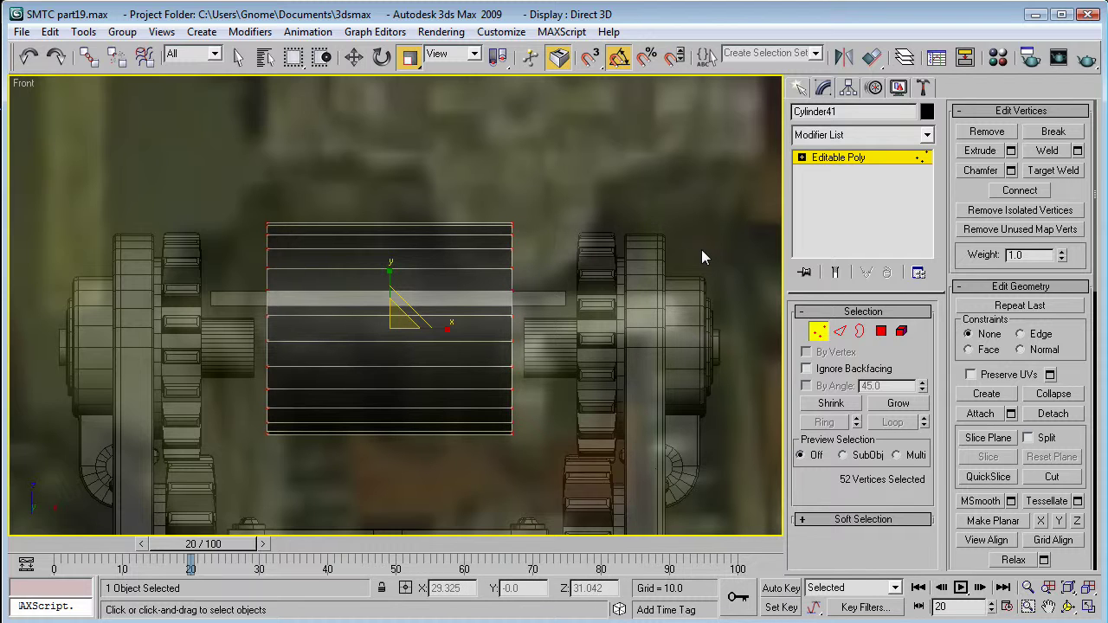
Connect the cylinder's 26 lengthwise edges with 2 segments and a pinch of 41.
{"action": "key", "text": "2"}
{"action": "left_click_drag", "start_coordinate": [447, 429], "coordinate": [448, 431]}
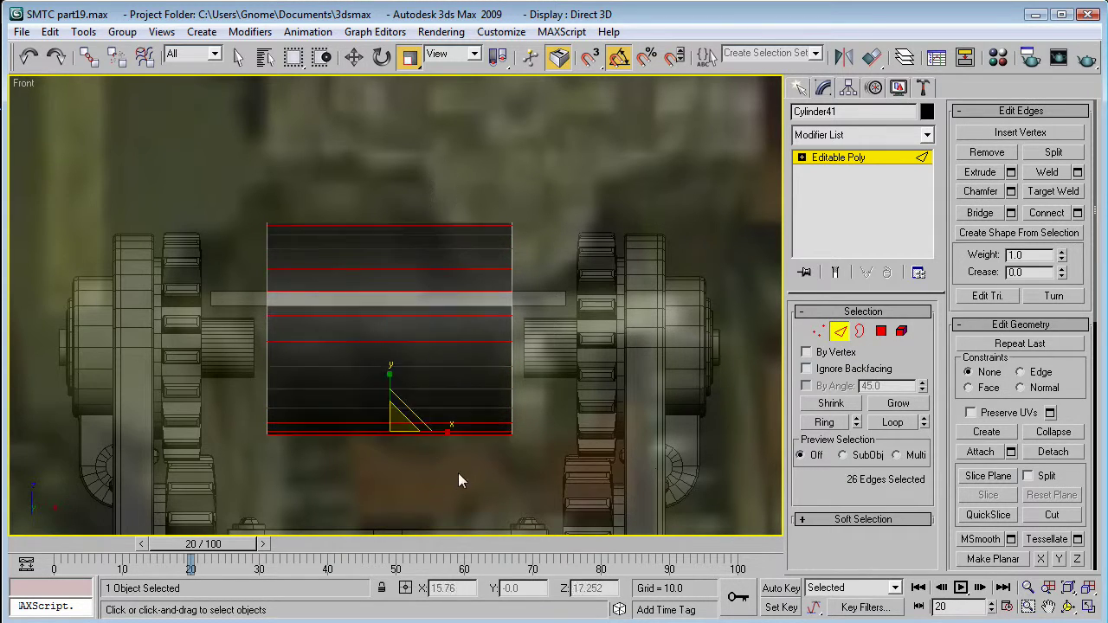
{"action": "left_click", "coordinate": [1077, 213]}
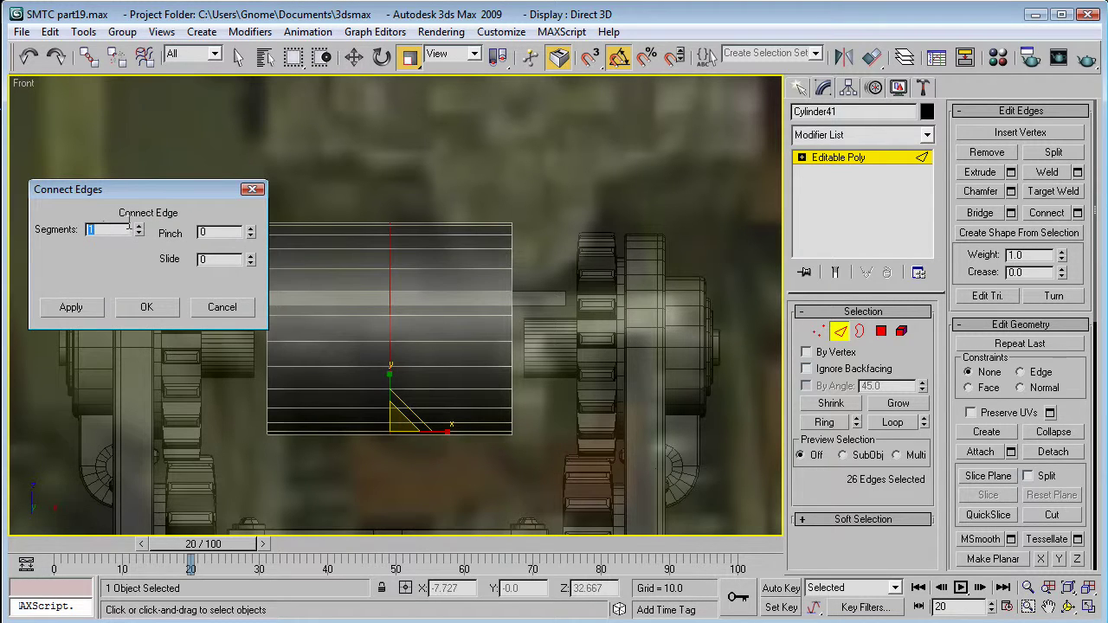
{"action": "left_click", "coordinate": [139, 226]}
{"action": "left_click_drag", "start_coordinate": [249, 239], "coordinate": [316, 163]}
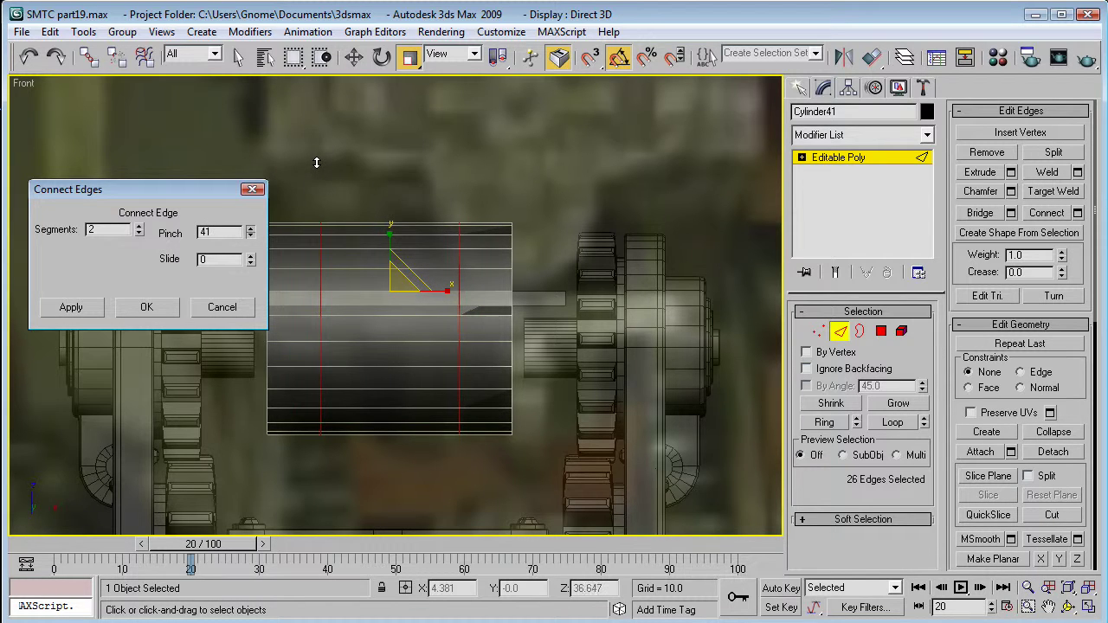
{"action": "left_click", "coordinate": [148, 309]}
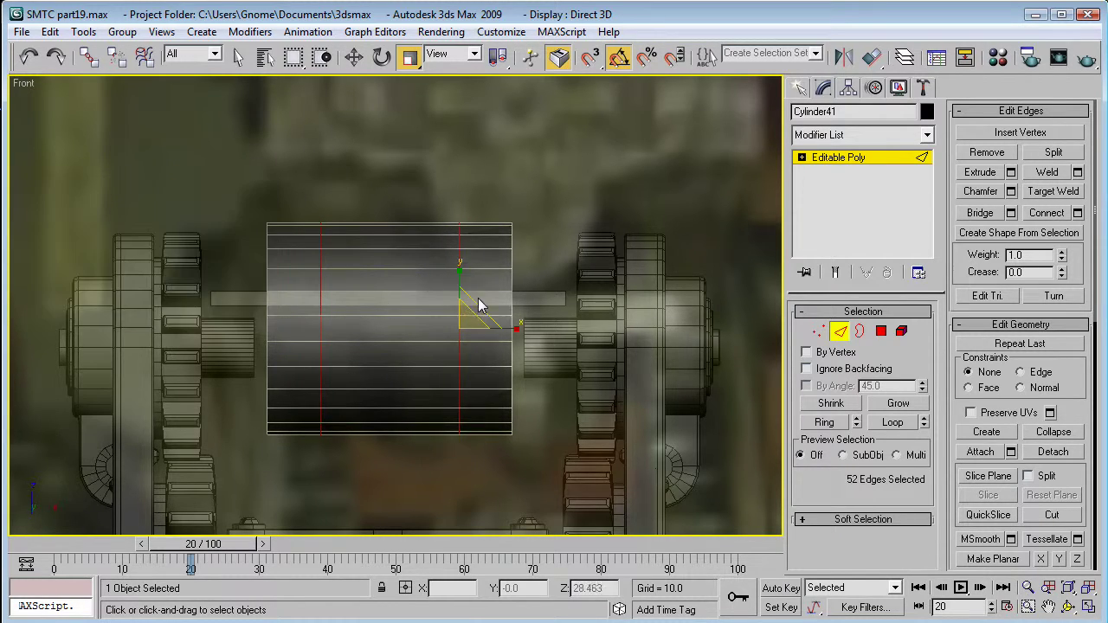
Chamfer the two new edge loops around the cylinder by 0.08.
{"action": "left_click", "coordinate": [1009, 192]}
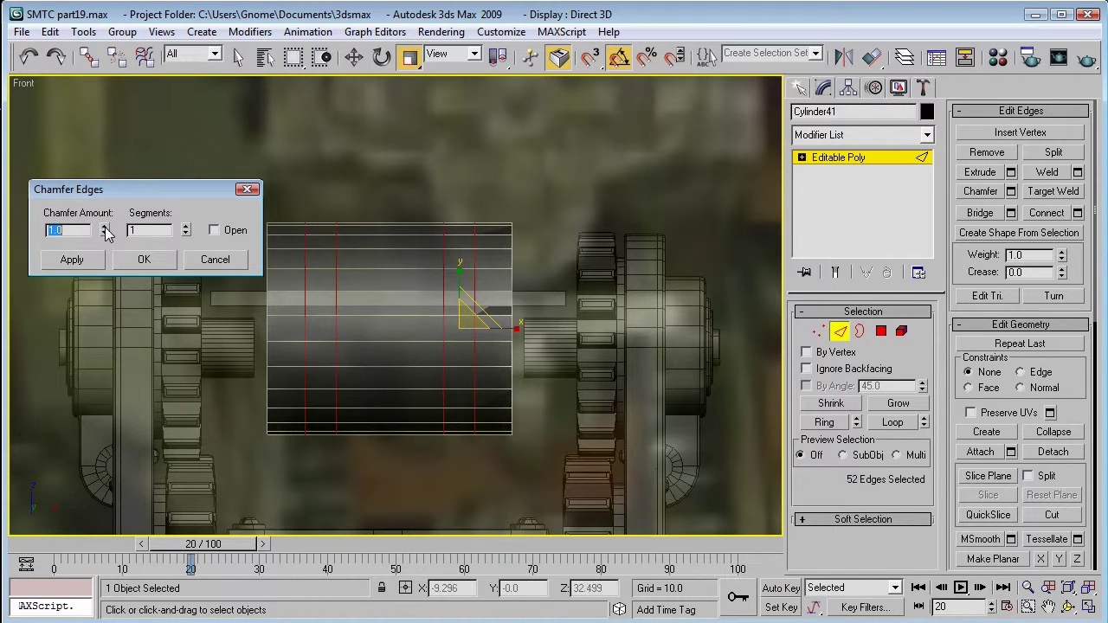
{"action": "left_click_drag", "start_coordinate": [105, 231], "coordinate": [108, 306]}
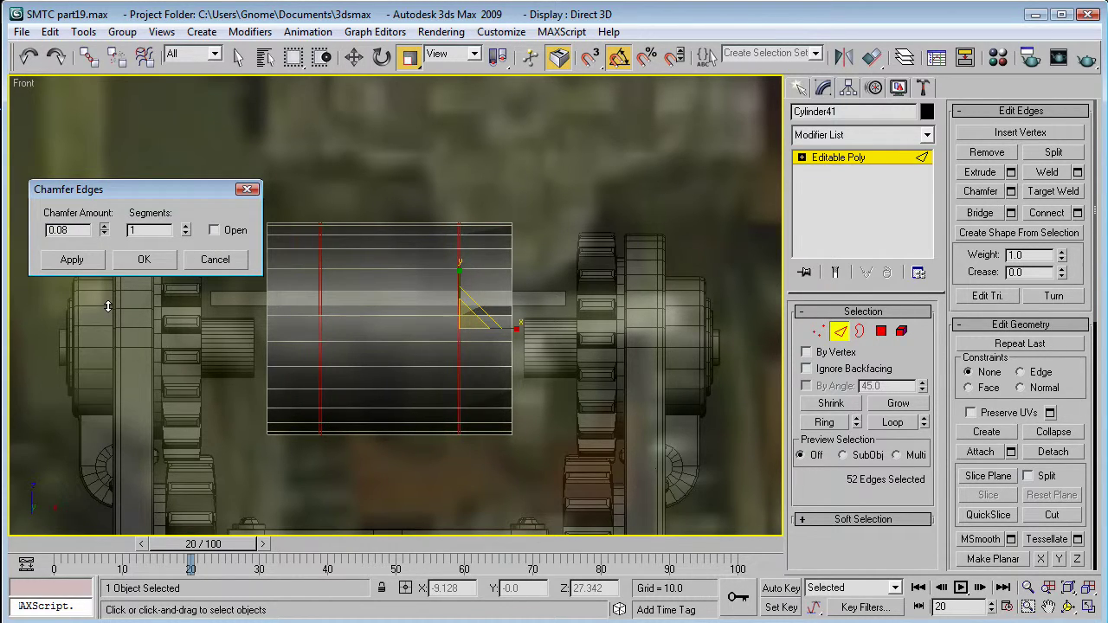
{"action": "left_click", "coordinate": [139, 258]}
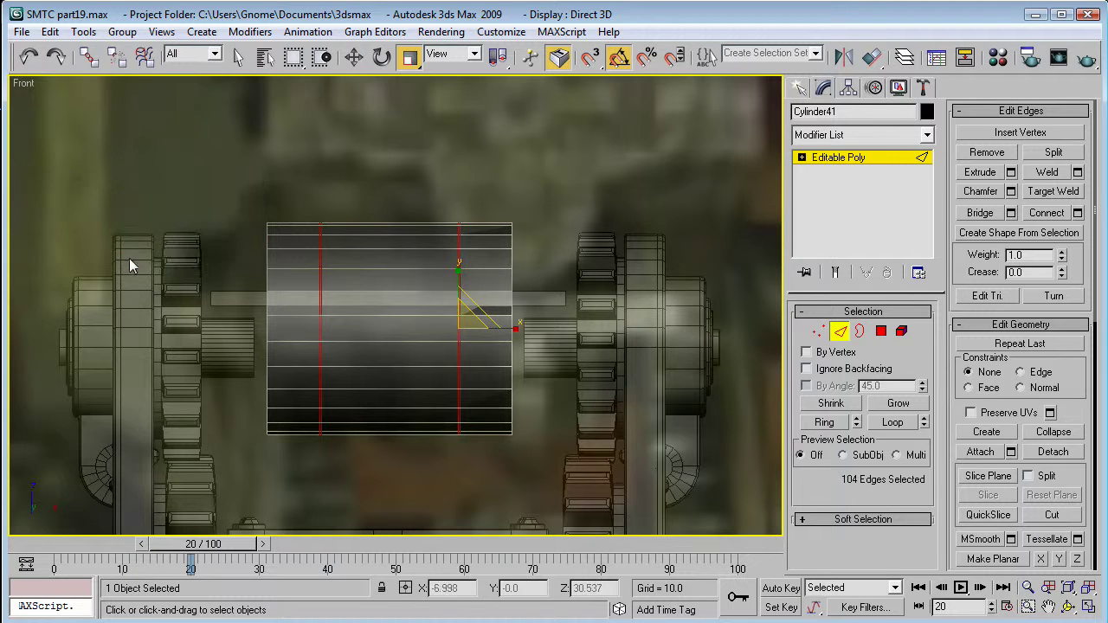
Scale down the 26 polygons between the two chamfered loops to form a recessed middle band on the cylinder.
{"action": "left_click", "coordinate": [880, 331]}
{"action": "left_click_drag", "start_coordinate": [394, 136], "coordinate": [426, 478]}
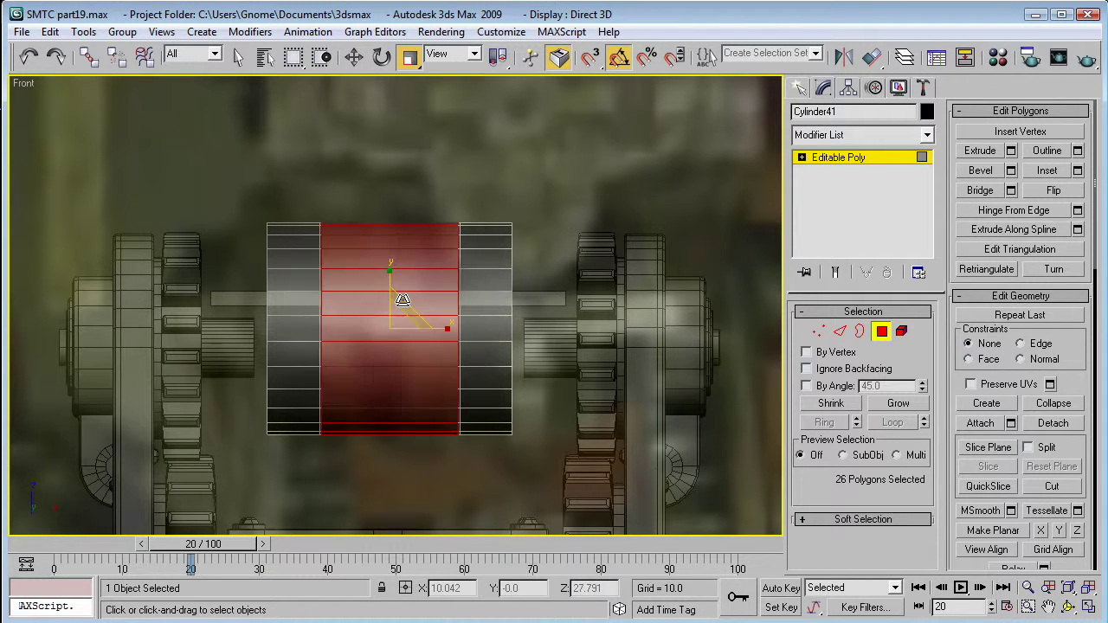
{"action": "key", "text": "p"}
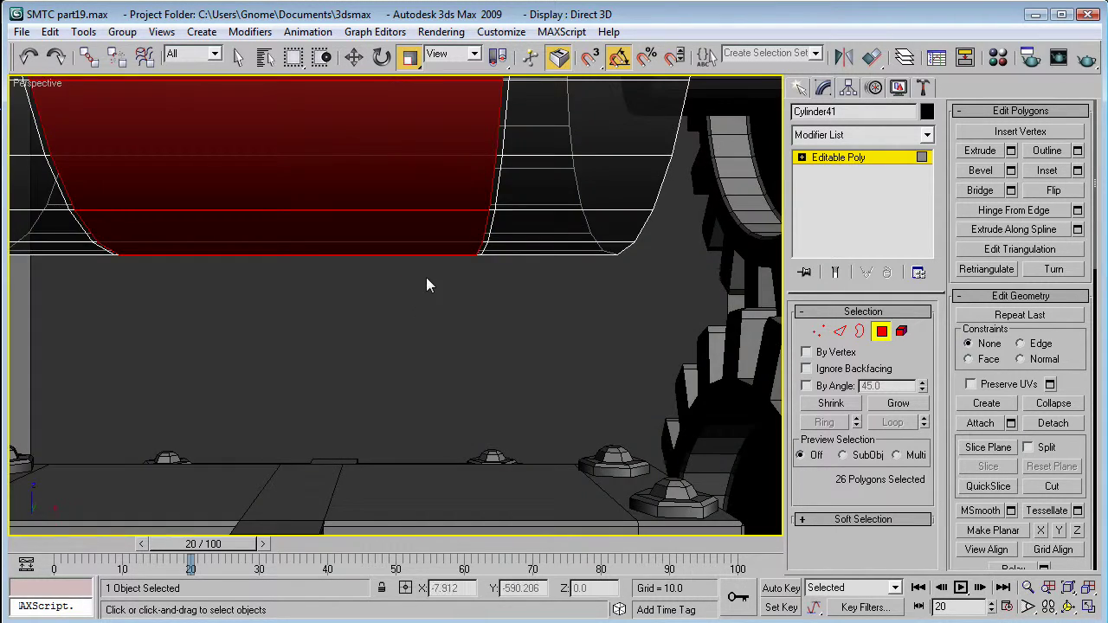
{"action": "scroll", "coordinate": [426, 279], "scroll_direction": "down", "scroll_amount": 10}
{"action": "scroll", "coordinate": [409, 263], "scroll_direction": "up", "scroll_amount": 10}
{"action": "scroll", "coordinate": [389, 224], "scroll_direction": "down", "scroll_amount": 4}
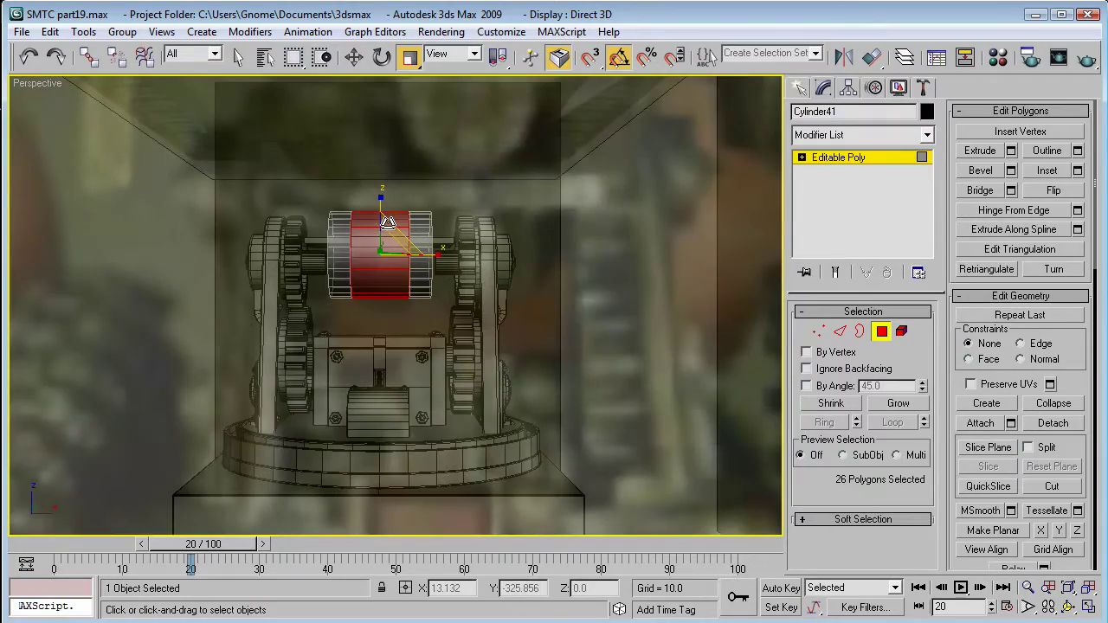
{"action": "key", "text": "z"}
{"action": "middle_click_drag", "start_coordinate": [388, 225], "coordinate": [444, 259], "text": "alt"}
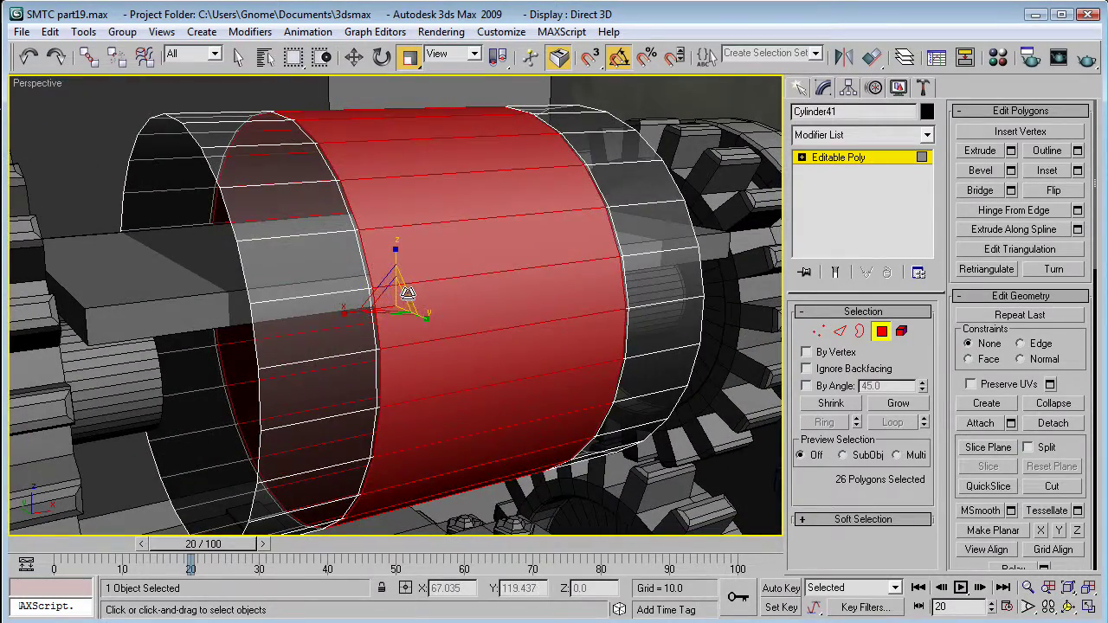
{"action": "mouse_move", "coordinate": [408, 294]}
{"action": "left_mouse_down"}
{"action": "mouse_move", "coordinate": [412, 309]}
{"action": "mouse_move", "coordinate": [396, 309]}
{"action": "mouse_move", "coordinate": [408, 311]}
{"action": "left_mouse_up"}
{"action": "middle_click_drag", "start_coordinate": [450, 321], "coordinate": [516, 358], "text": "alt"}
Connect the 26 lengthwise edges of the recessed band with 2 segments, lowering the pinch to bring the loops closer together.
{"action": "left_click", "coordinate": [839, 333]}
{"action": "middle_click_drag", "start_coordinate": [577, 186], "coordinate": [529, 194], "text": "alt"}
{"action": "key", "text": "alt+x"}
{"action": "left_click_drag", "start_coordinate": [409, 90], "coordinate": [428, 511]}
{"action": "middle_click_drag", "start_coordinate": [429, 374], "coordinate": [502, 342], "text": "alt"}
{"action": "scroll", "coordinate": [512, 225], "scroll_direction": "up", "scroll_amount": 5}
{"action": "middle_click_drag", "start_coordinate": [513, 222], "coordinate": [511, 329], "text": "alt"}
{"action": "left_click", "coordinate": [998, 56]}
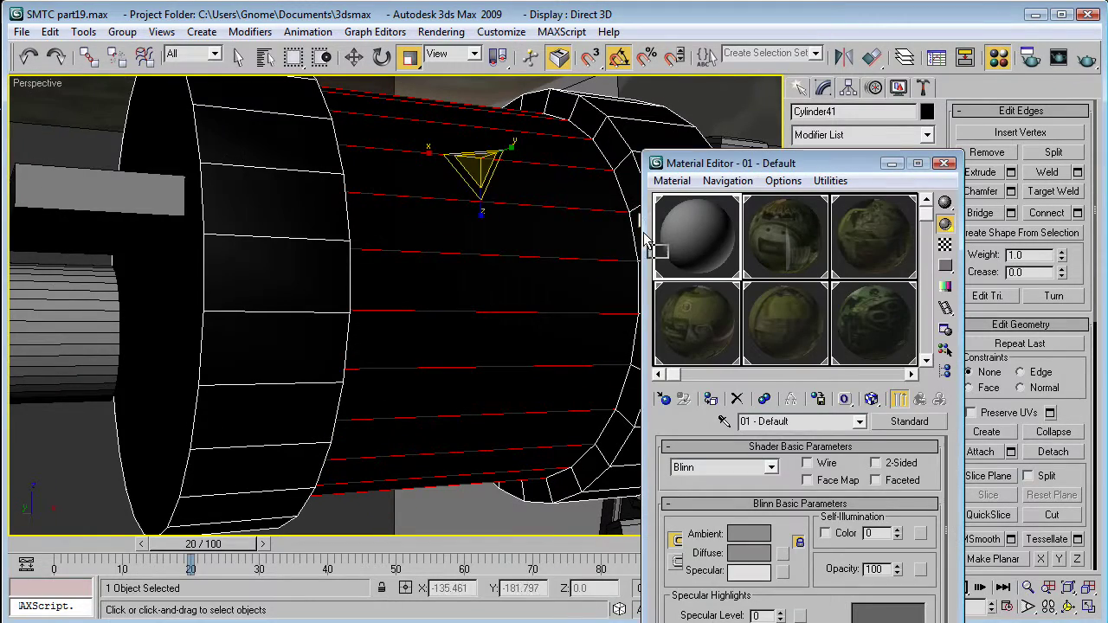
{"action": "left_click", "coordinate": [946, 163]}
{"action": "middle_click_drag", "start_coordinate": [619, 262], "coordinate": [574, 269], "text": "alt"}
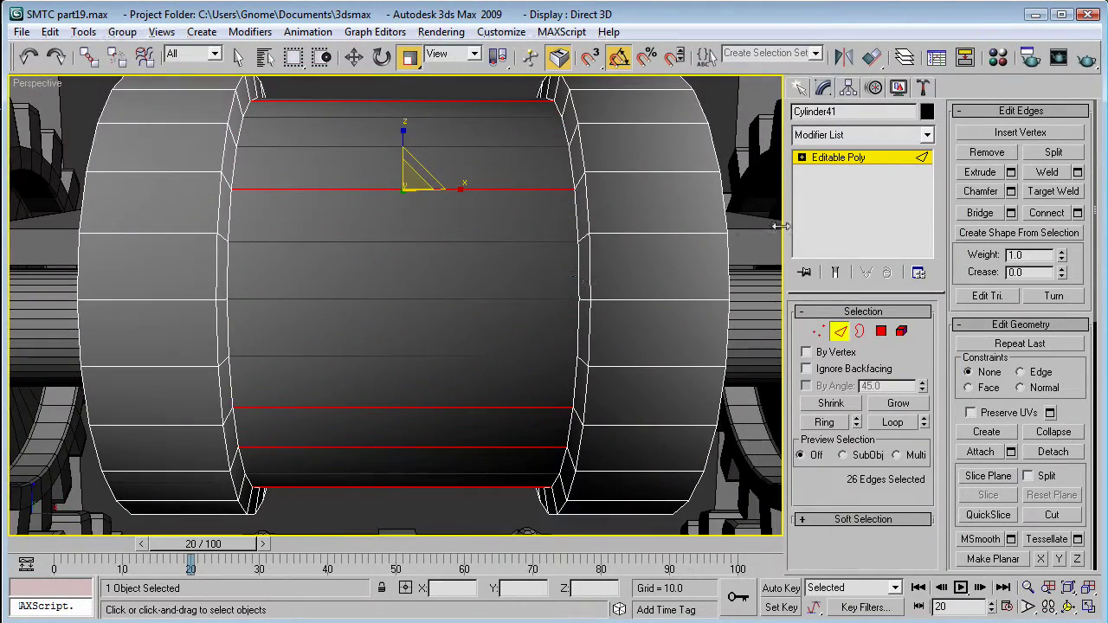
{"action": "left_click", "coordinate": [1078, 213]}
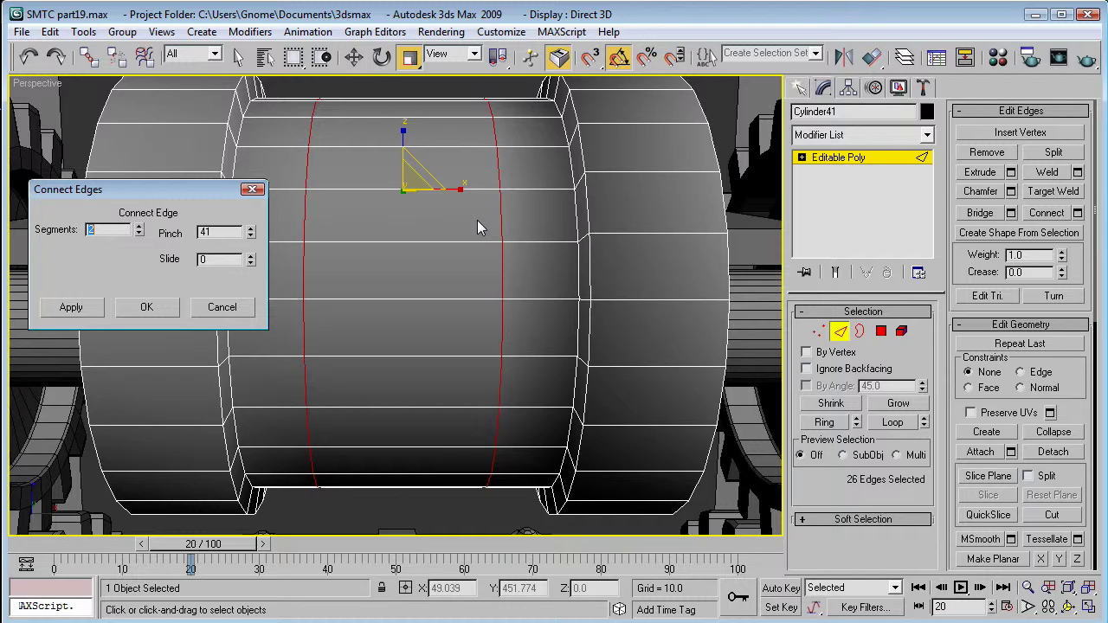
{"action": "left_click", "coordinate": [139, 226]}
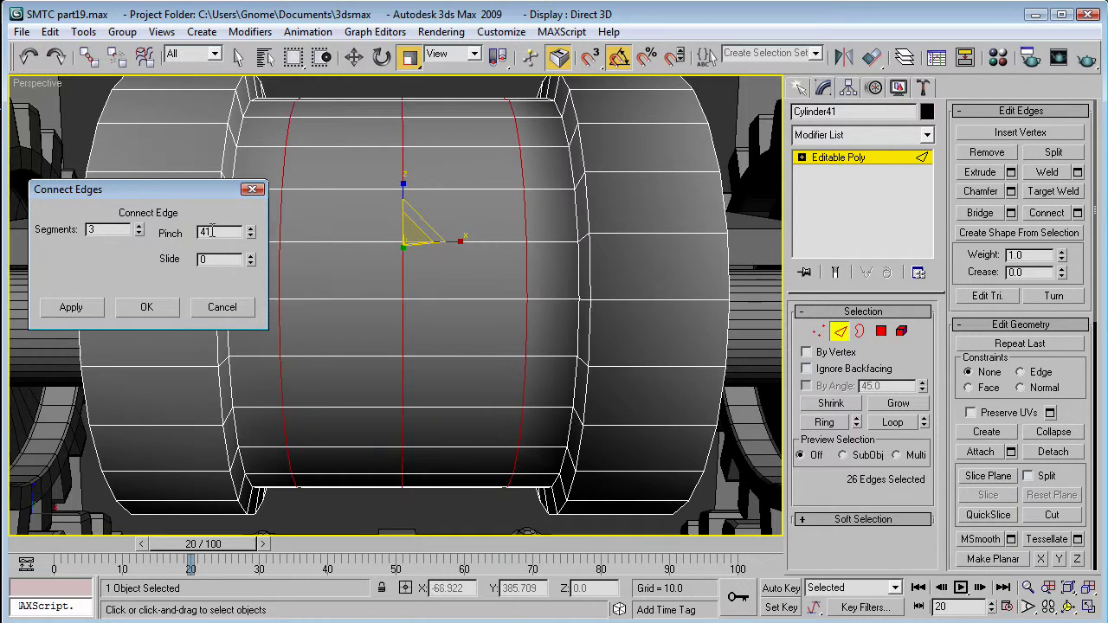
{"action": "left_click", "coordinate": [138, 232]}
{"action": "left_click_drag", "start_coordinate": [249, 236], "coordinate": [245, 325]}
{"action": "left_click", "coordinate": [151, 307]}
Select only the central ring of 26 polygons on the recessed band and extrude it along local normals to nearly the end flanges' radius.
{"action": "middle_click_drag", "start_coordinate": [440, 248], "coordinate": [489, 265], "text": "alt"}
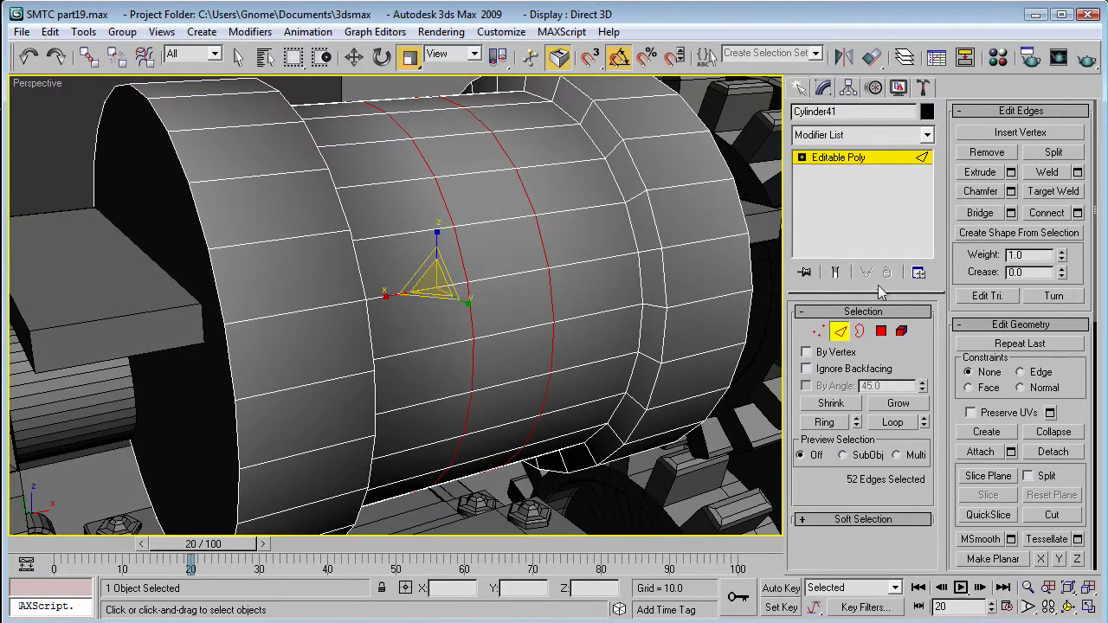
{"action": "left_click", "coordinate": [881, 332], "text": "ctrl"}
{"action": "middle_click_drag", "start_coordinate": [536, 189], "coordinate": [304, 85], "text": "alt"}
{"action": "left_click_drag", "start_coordinate": [291, 520], "coordinate": [290, 532], "text": "alt"}
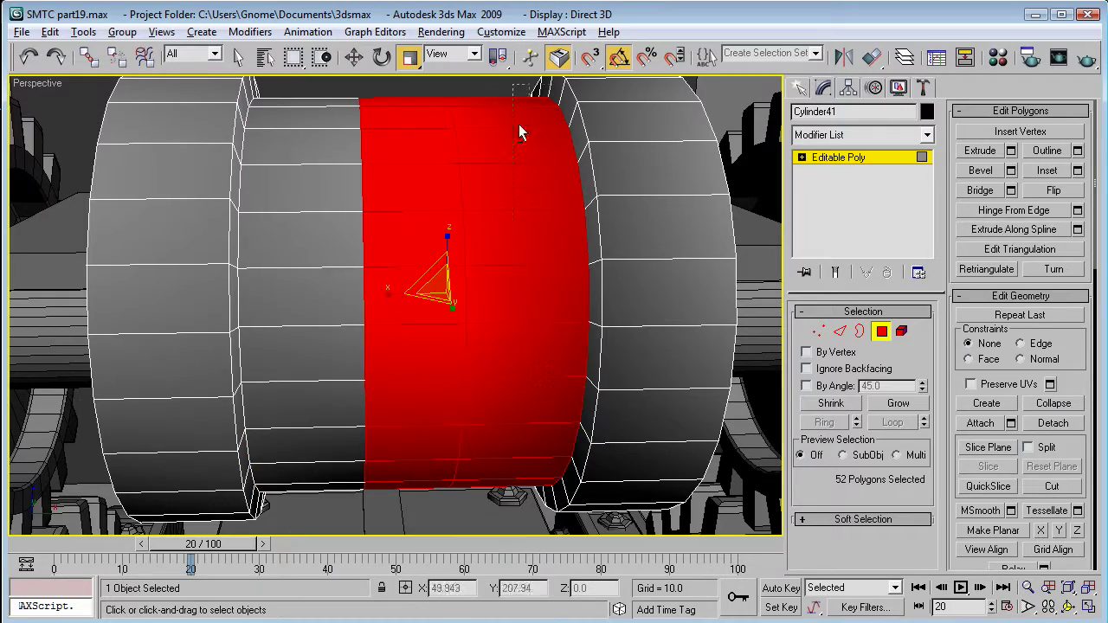
{"action": "left_click_drag", "start_coordinate": [534, 221], "coordinate": [563, 545], "text": "alt"}
{"action": "middle_click_drag", "start_coordinate": [619, 372], "coordinate": [647, 199], "text": "alt"}
{"action": "left_click_drag", "start_coordinate": [307, 108], "coordinate": [383, 390], "text": "alt"}
{"action": "middle_click_drag", "start_coordinate": [383, 391], "coordinate": [122, 444], "text": "alt"}
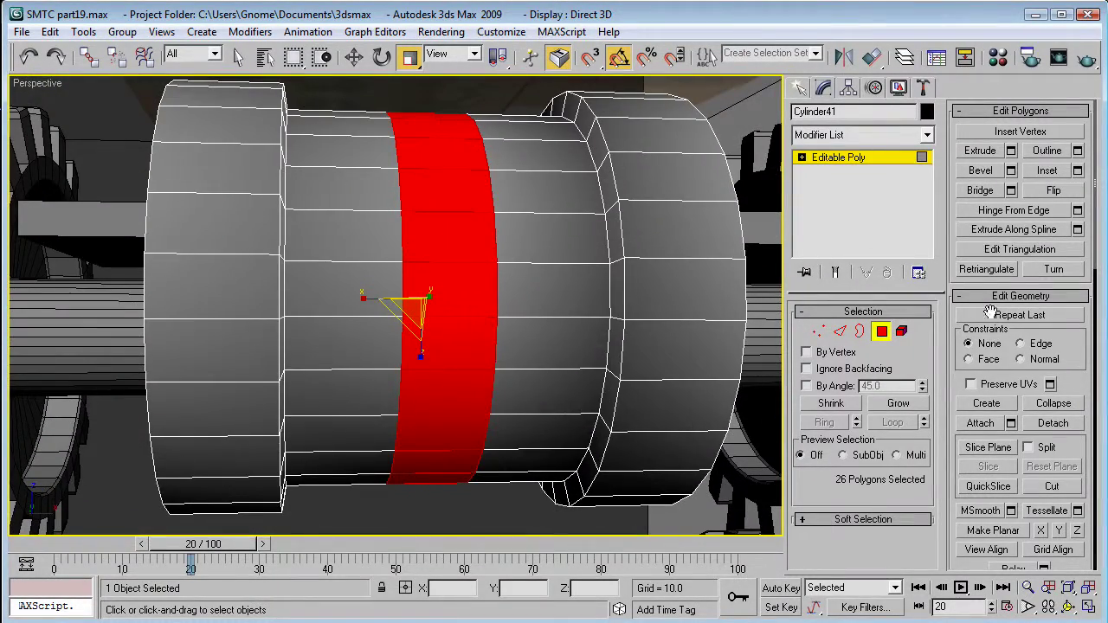
{"action": "left_click", "coordinate": [1009, 150]}
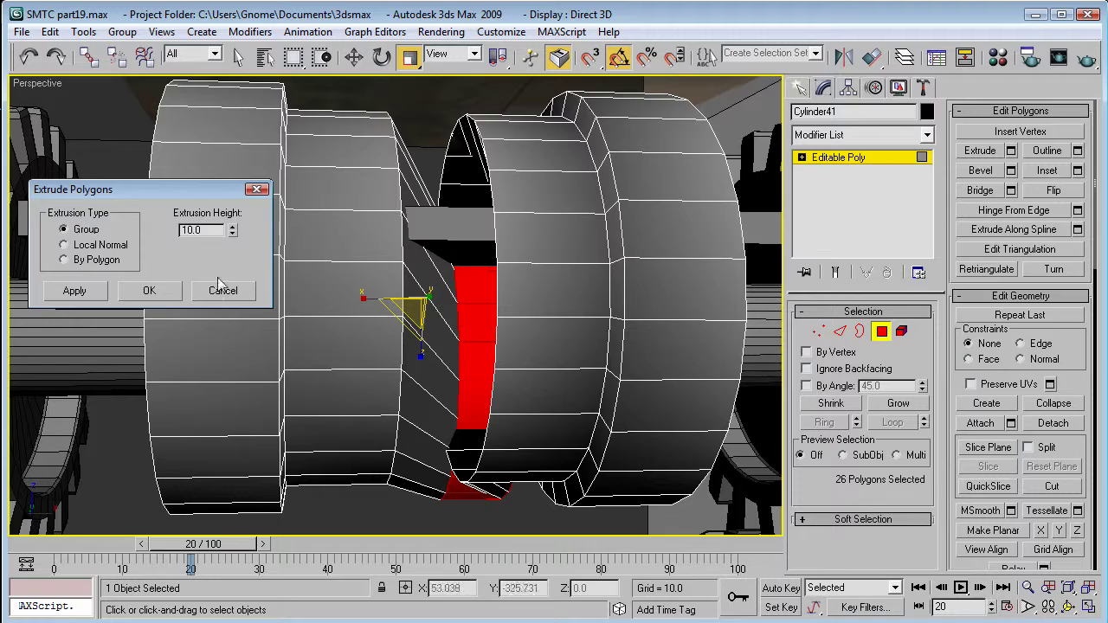
{"action": "left_click", "coordinate": [64, 245]}
{"action": "middle_click_drag", "start_coordinate": [494, 364], "coordinate": [563, 433], "text": "alt"}
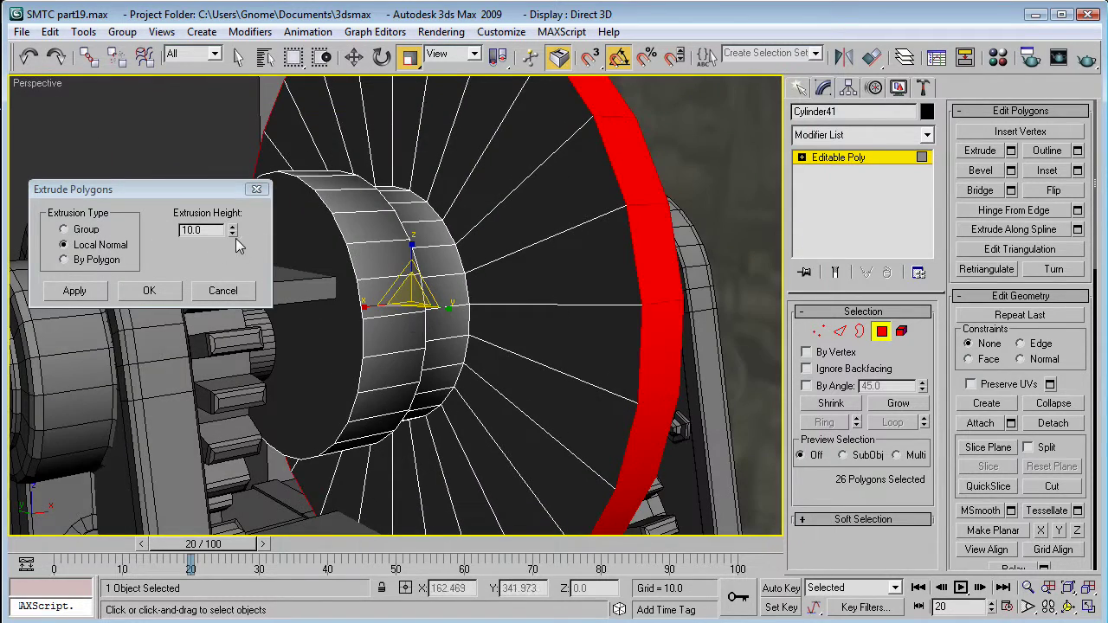
{"action": "left_click_drag", "start_coordinate": [232, 233], "coordinate": [245, 310]}
{"action": "left_click", "coordinate": [147, 291]}
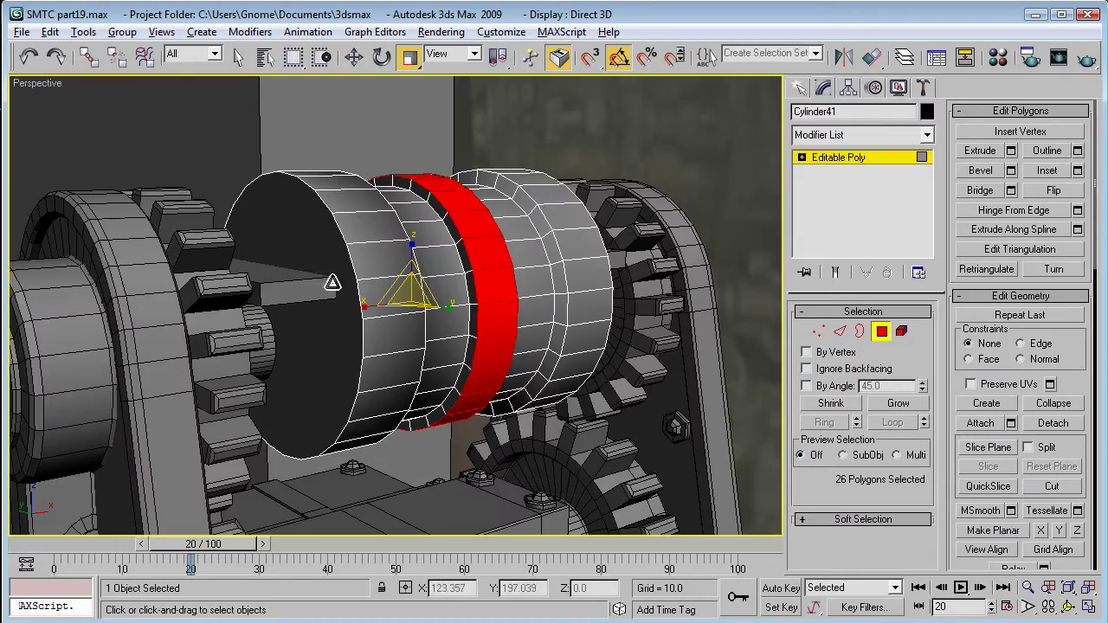
Leave polygon editing and shift the cylinder slightly along its local Y axis.
{"action": "middle_click_drag", "start_coordinate": [553, 346], "coordinate": [602, 307], "text": "alt"}
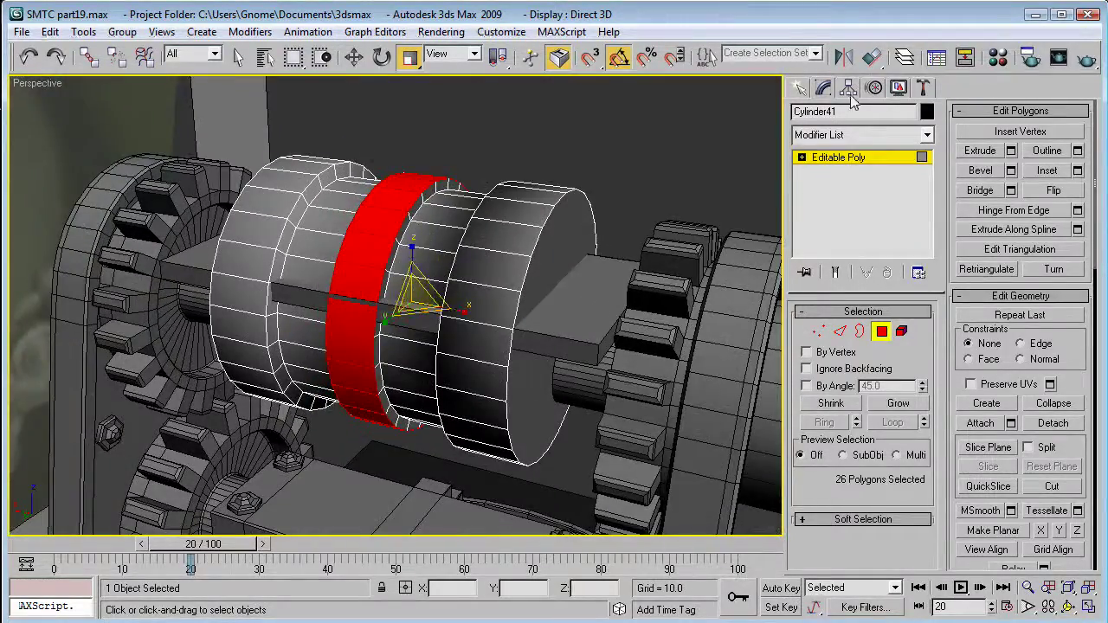
{"action": "left_click", "coordinate": [836, 158]}
{"action": "key", "text": "w"}
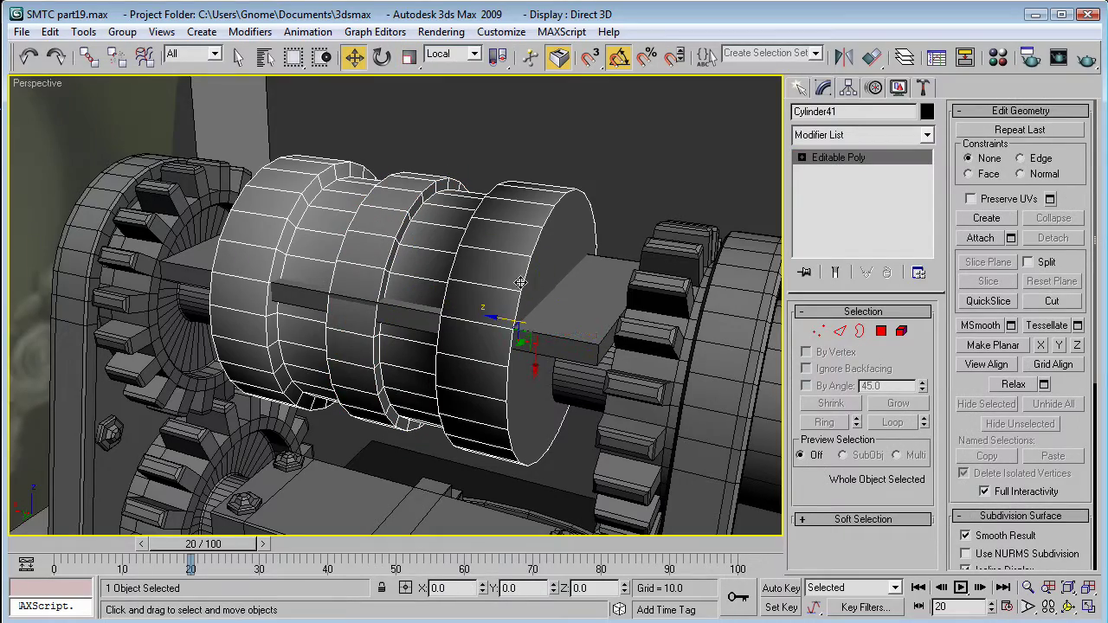
{"action": "middle_click_drag", "start_coordinate": [520, 285], "coordinate": [520, 368], "text": "alt"}
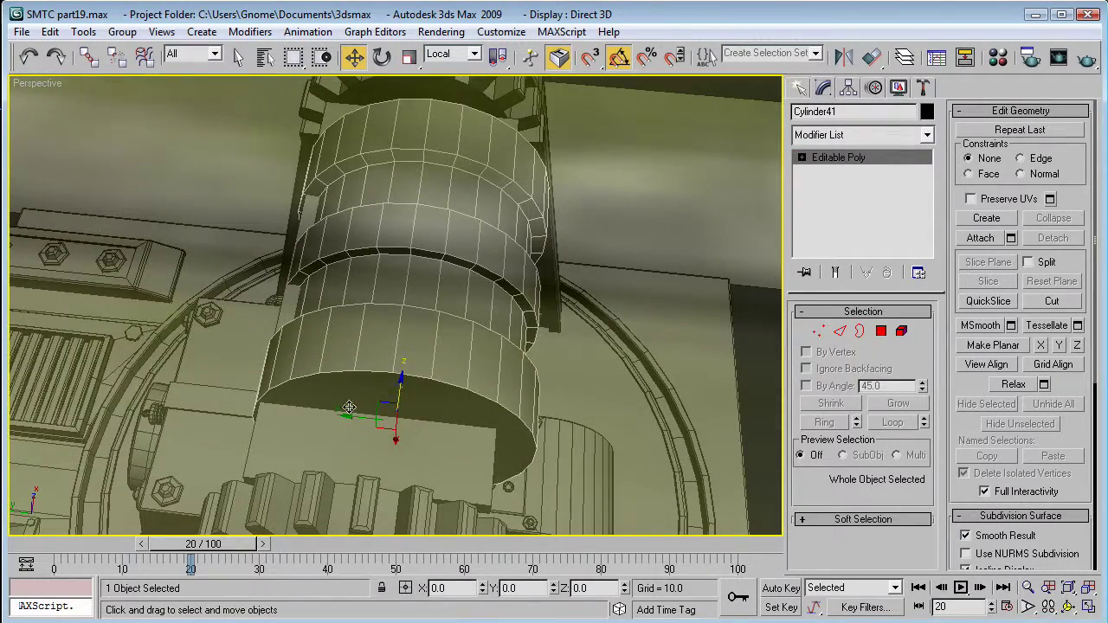
{"action": "left_click_drag", "start_coordinate": [354, 414], "coordinate": [338, 408]}
{"action": "middle_click_drag", "start_coordinate": [603, 404], "coordinate": [551, 288], "text": "alt"}
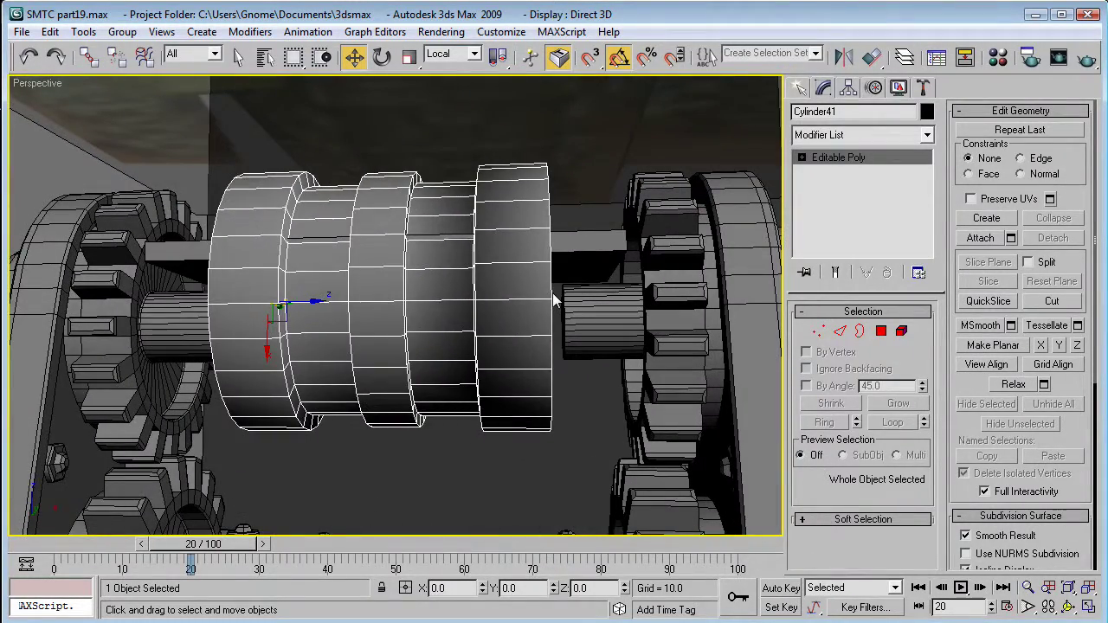
Align the cylinder to the gear shaft beside it in X position, pivot point to pivot point.
{"action": "key", "text": "f"}
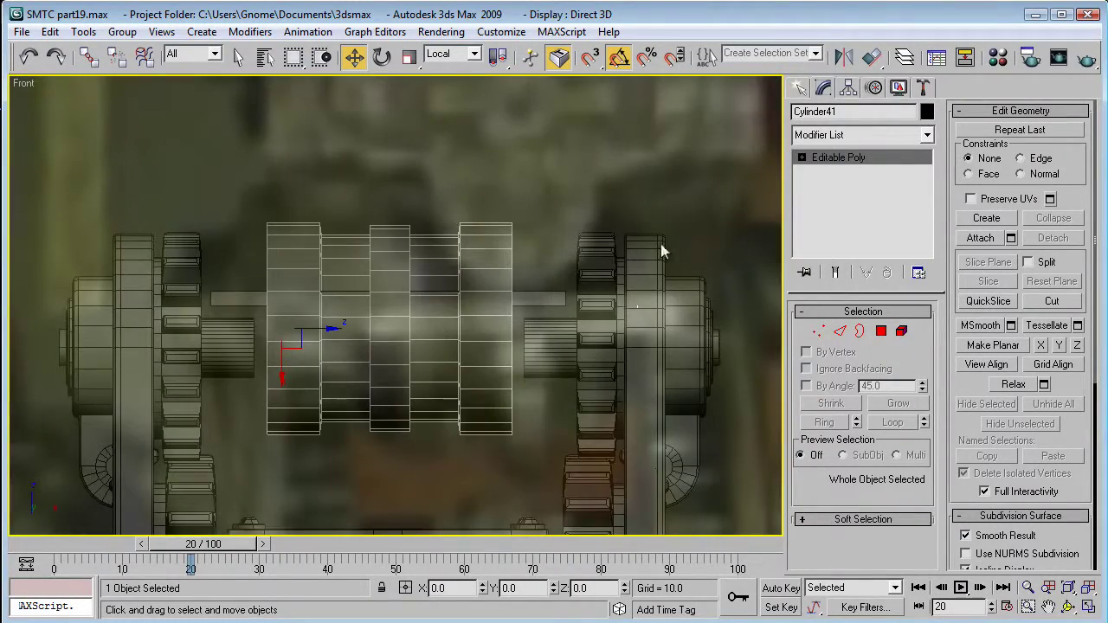
{"action": "left_click", "coordinate": [871, 56]}
{"action": "left_click", "coordinate": [542, 333]}
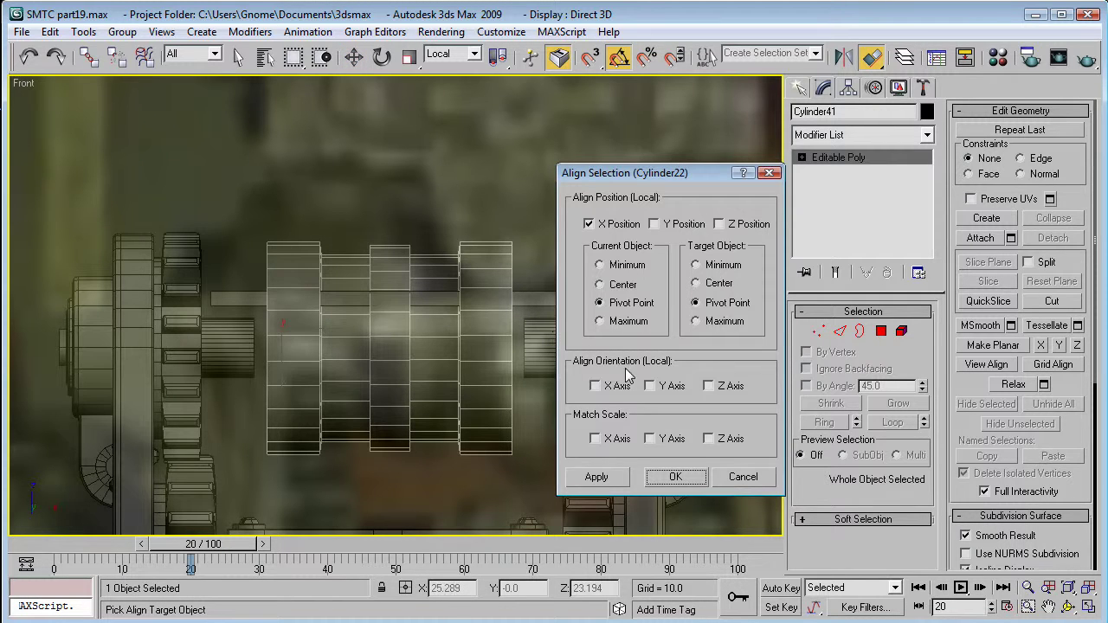
{"action": "left_click", "coordinate": [650, 386]}
{"action": "left_click", "coordinate": [656, 473]}
{"action": "key", "text": "p"}
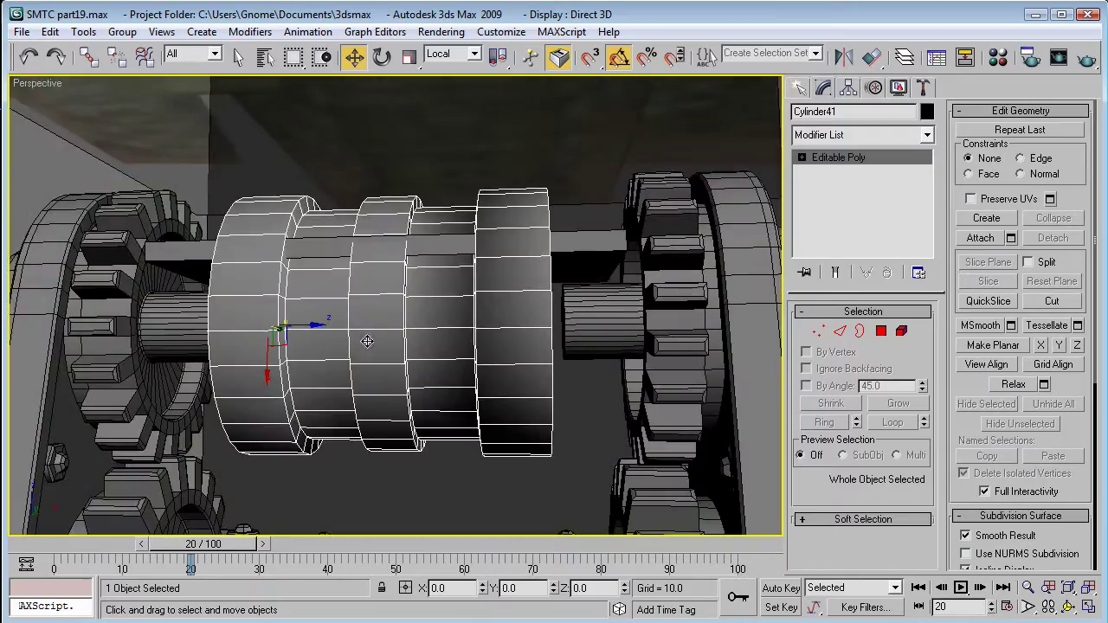
Lower the thin box that runs through the cylinder slightly along its Z axis.
{"action": "mouse_move", "coordinate": [390, 318]}
{"action": "middle_mouse_down", "text": "alt"}
{"action": "mouse_move", "coordinate": [327, 345]}
{"action": "mouse_move", "coordinate": [320, 310]}
{"action": "mouse_move", "coordinate": [393, 321]}
{"action": "middle_mouse_up", "text": "alt"}
{"action": "left_click", "coordinate": [202, 269]}
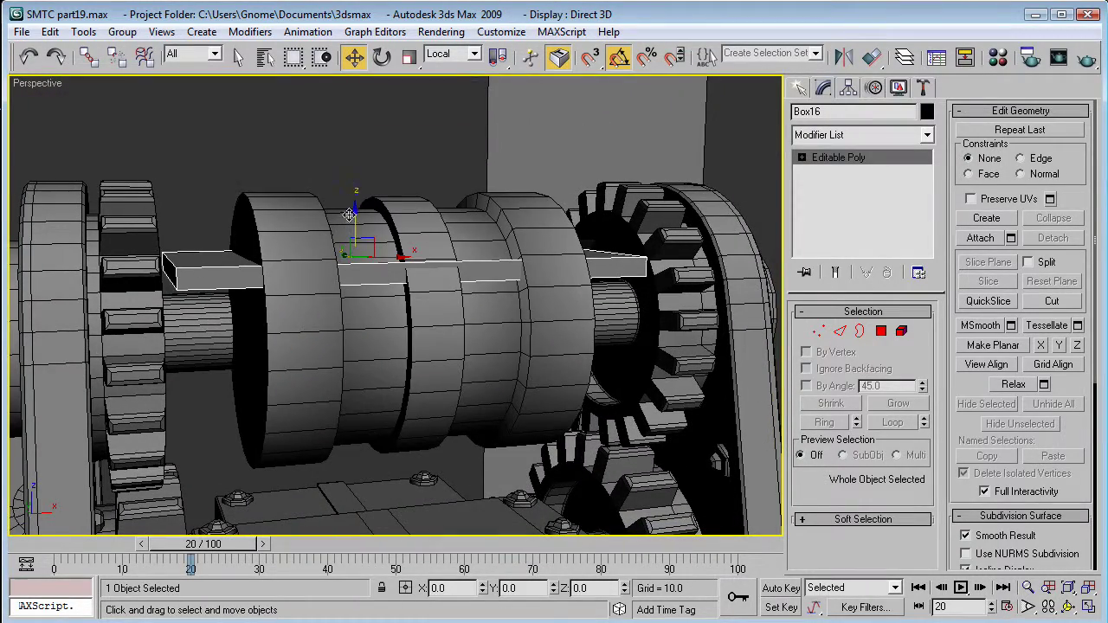
{"action": "left_click_drag", "start_coordinate": [354, 216], "coordinate": [361, 228]}
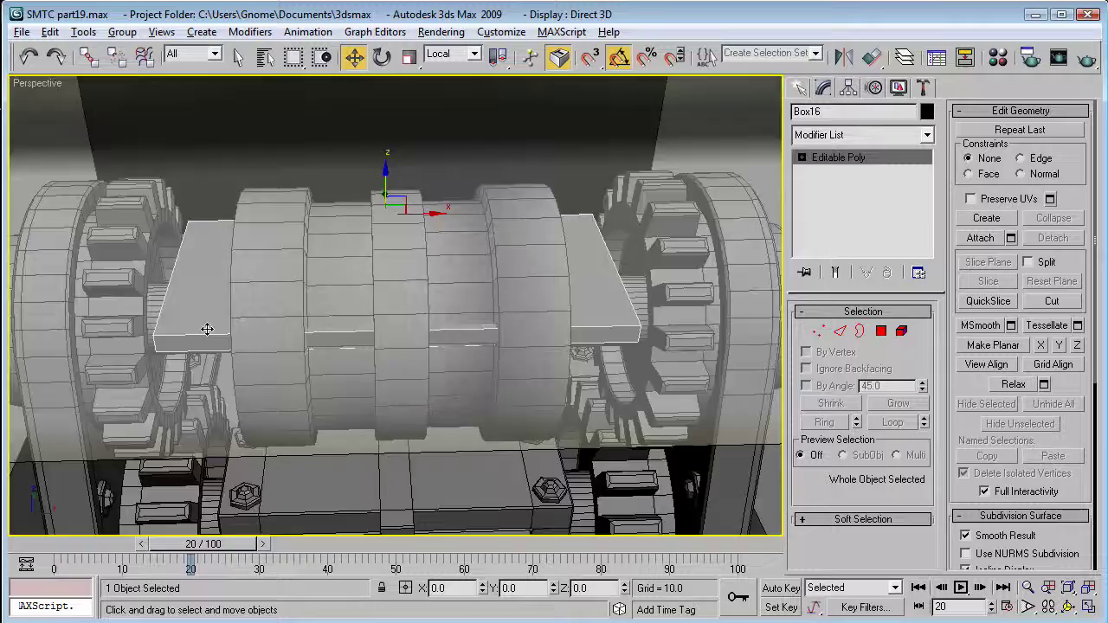
Scale the thin box along its Y axis so it extends further past the front of the cylinder.
{"action": "middle_click_drag", "start_coordinate": [207, 329], "coordinate": [25, 350], "text": "alt"}
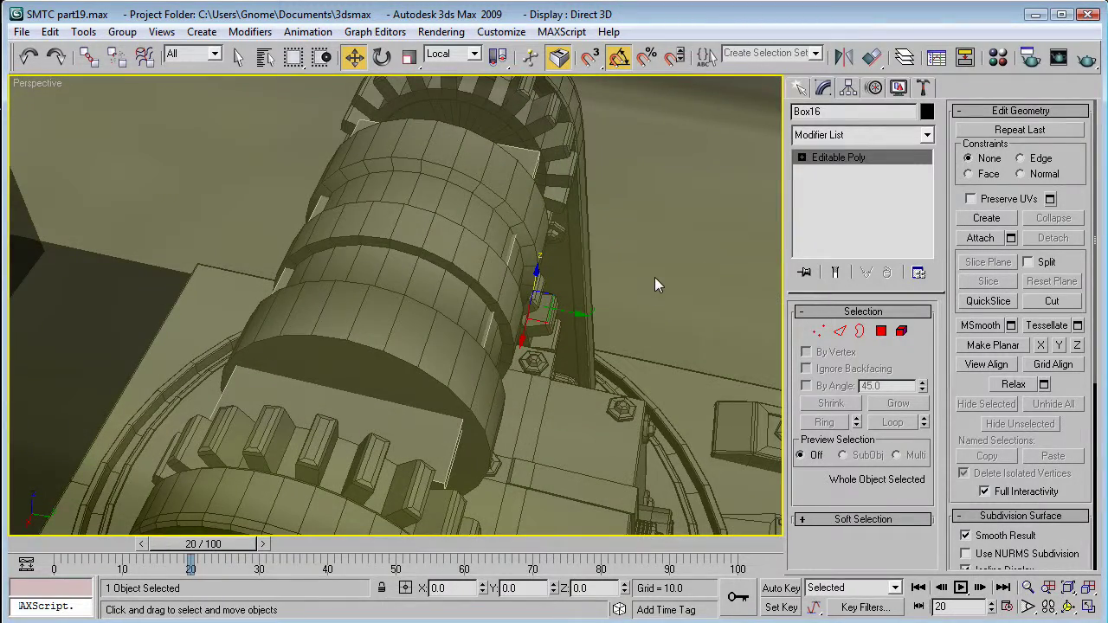
{"action": "key", "text": "r"}
{"action": "left_click_drag", "start_coordinate": [591, 314], "coordinate": [638, 319]}
{"action": "key", "text": "w"}
{"action": "middle_click_drag", "start_coordinate": [370, 286], "coordinate": [514, 199], "text": "alt"}
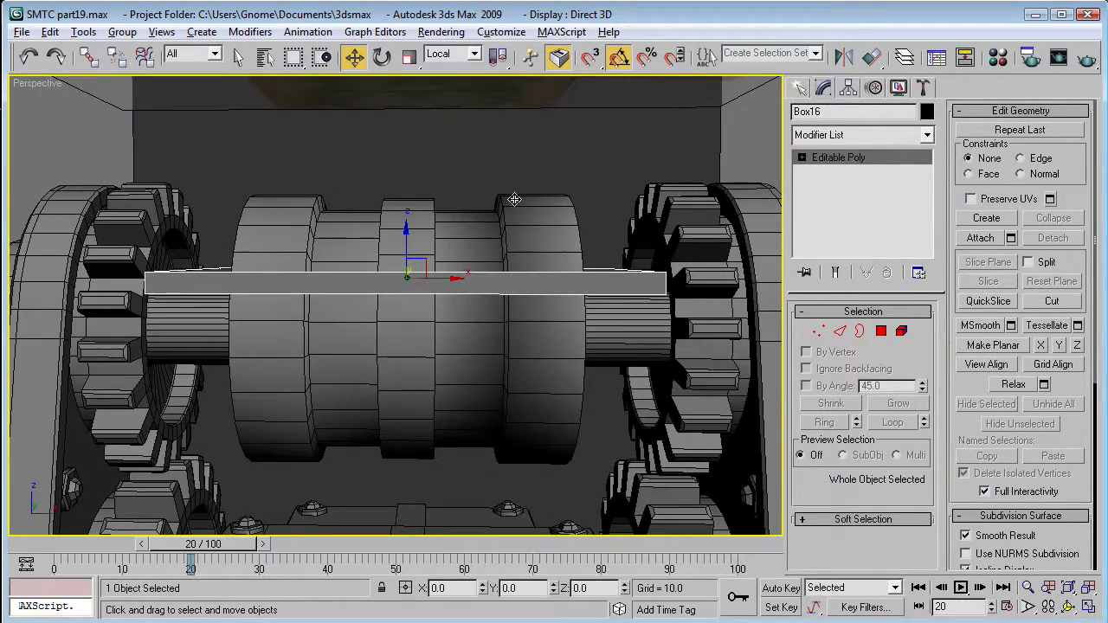
Raise the thin box's top polygon along Z to 32.892 to form a thick block over the cylinder, and deselect the box.
{"action": "left_click", "coordinate": [467, 377]}
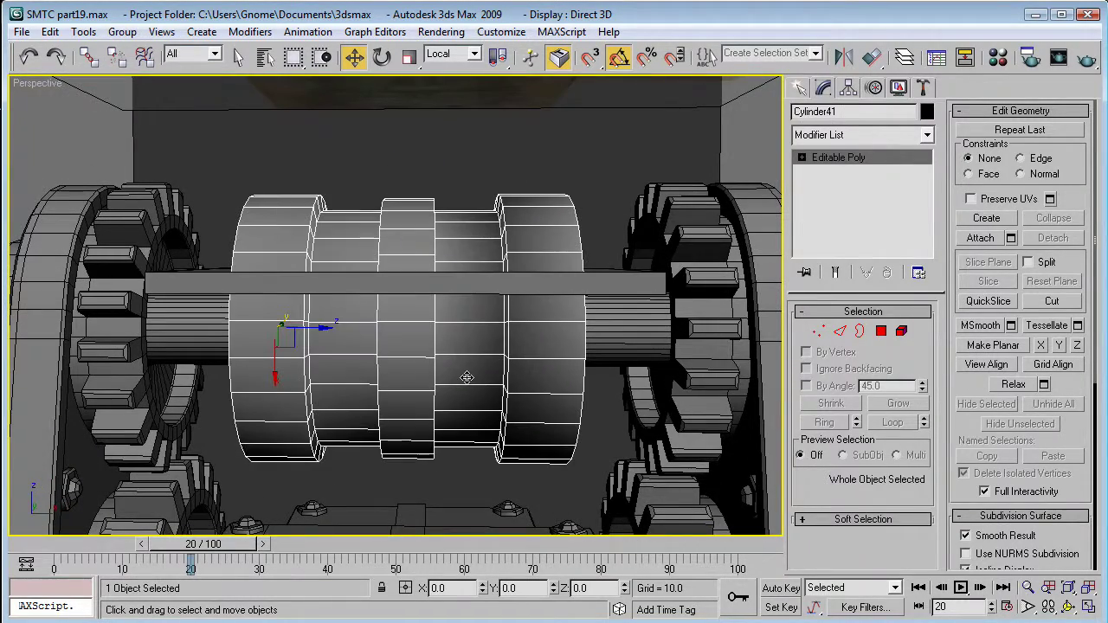
{"action": "left_click", "coordinate": [605, 286]}
{"action": "left_click", "coordinate": [880, 330]}
{"action": "middle_click_drag", "start_coordinate": [597, 268], "coordinate": [599, 304], "text": "alt"}
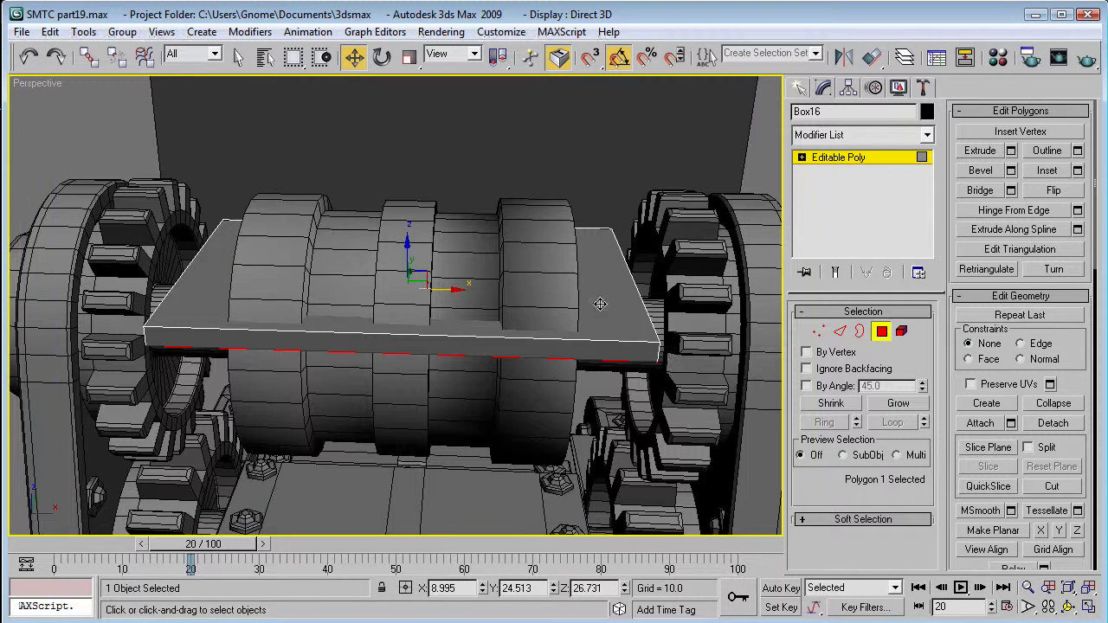
{"action": "left_click", "coordinate": [599, 304]}
{"action": "left_click_drag", "start_coordinate": [408, 231], "coordinate": [399, 134]}
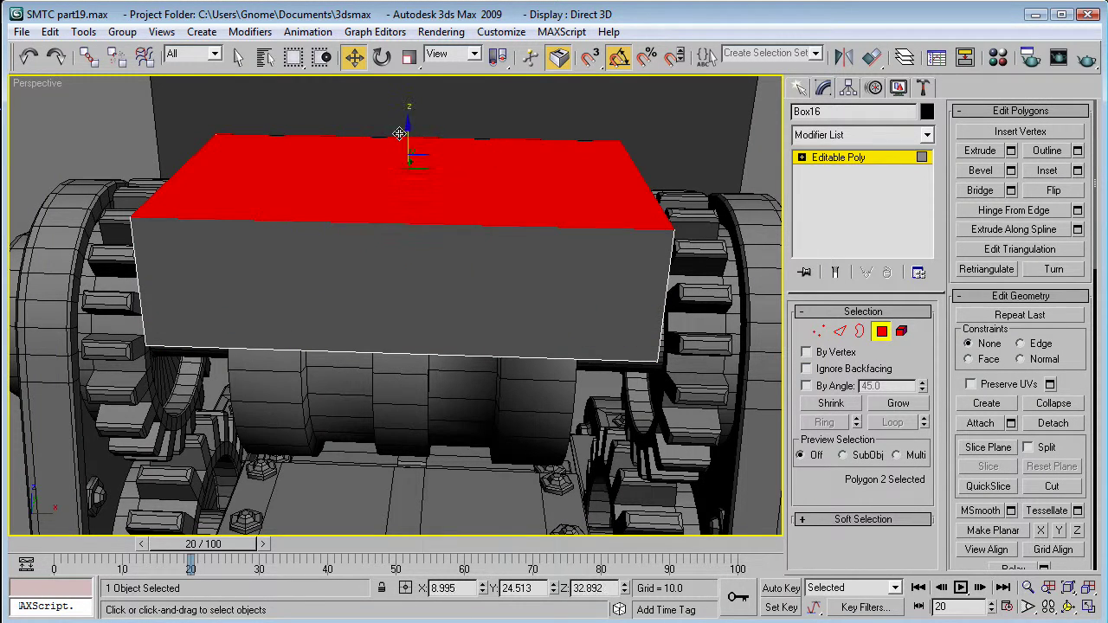
{"action": "left_click", "coordinate": [880, 158]}
{"action": "left_click", "coordinate": [753, 155]}
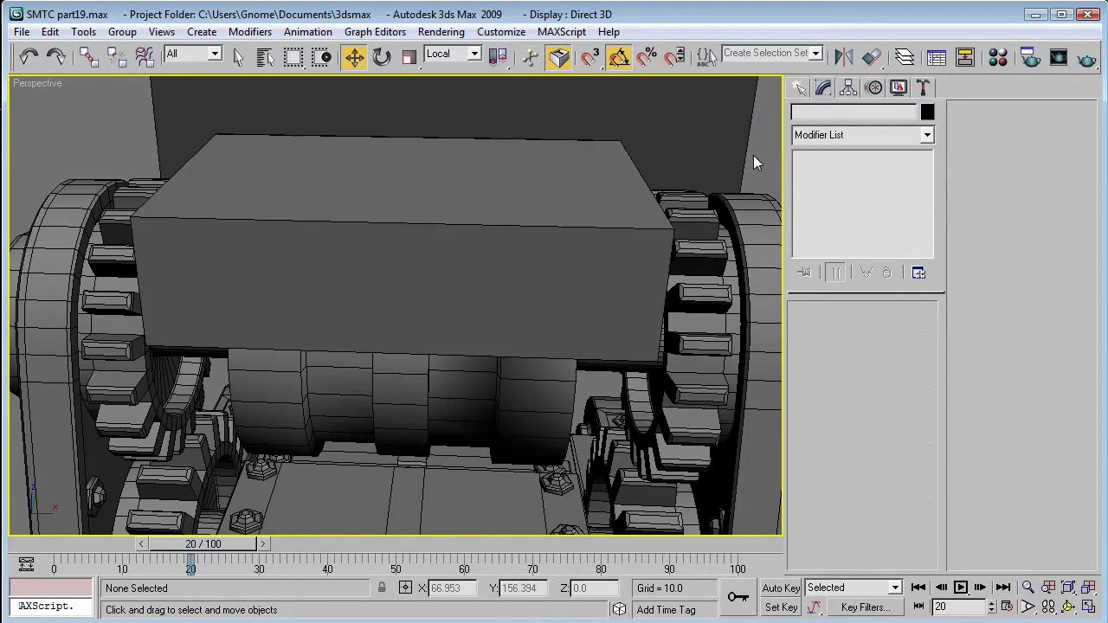